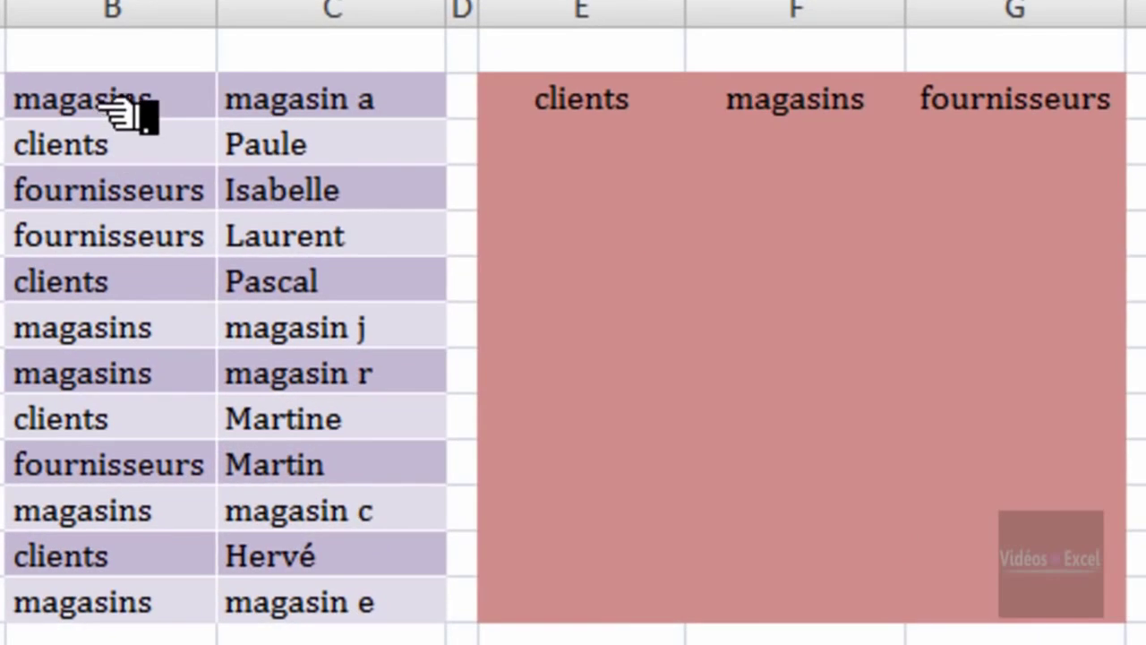
Examine how categories in column B pair with names in column C throughout the source list
{"action": "left_click", "coordinate": [153, 323]}
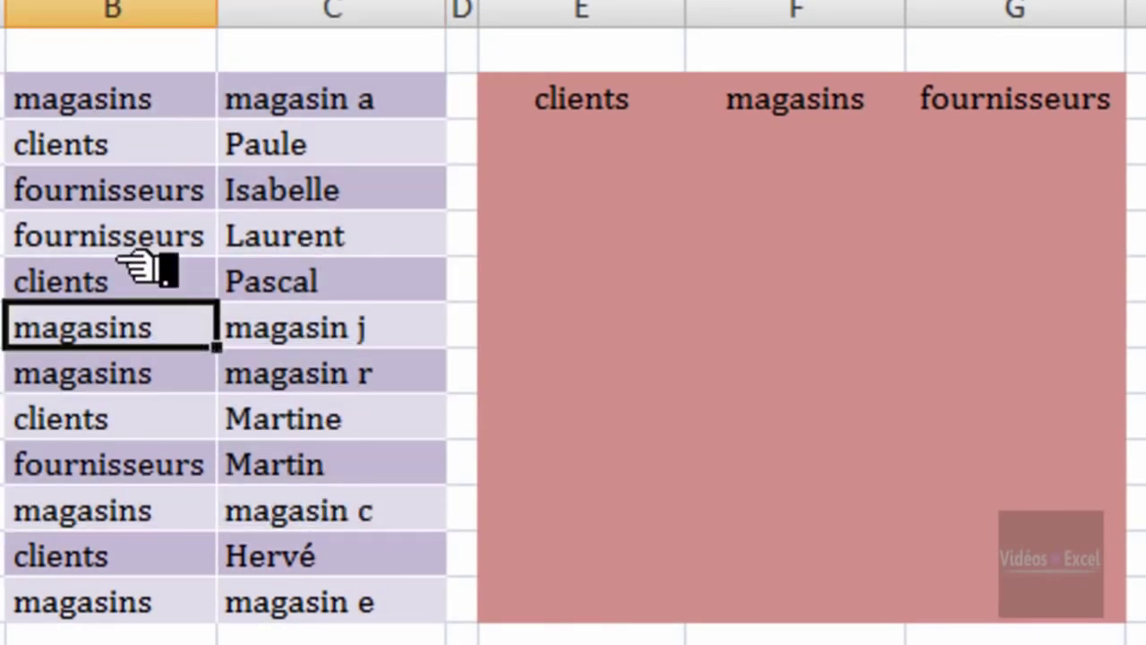
{"action": "left_click", "coordinate": [150, 103]}
{"action": "left_click", "coordinate": [340, 100]}
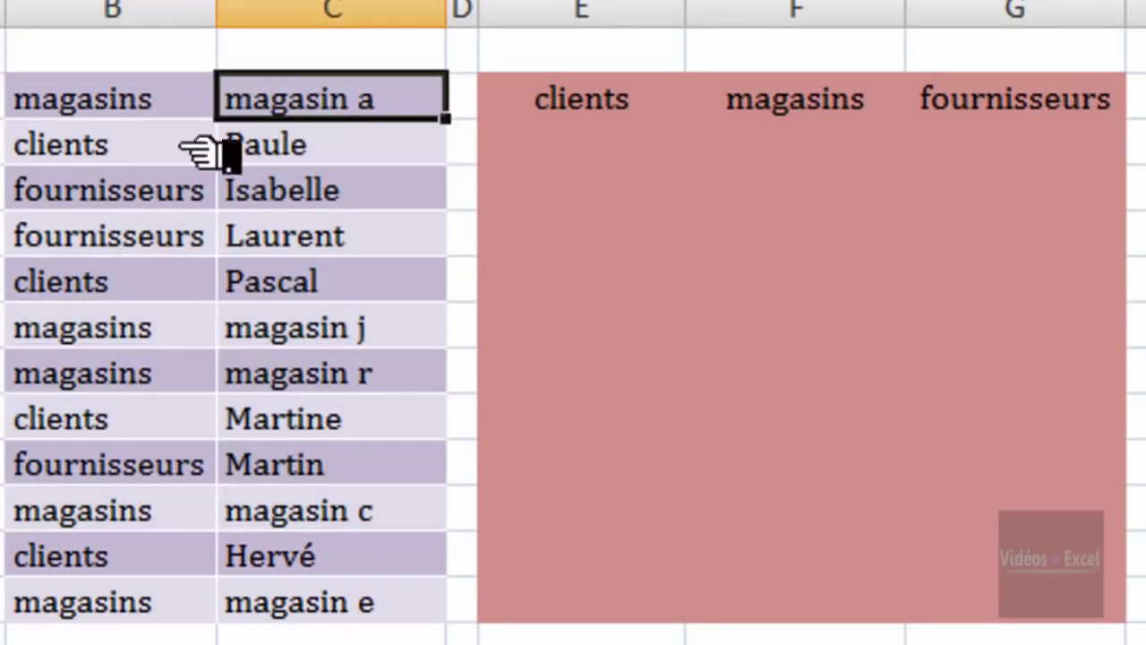
{"action": "left_click", "coordinate": [175, 157]}
{"action": "left_click", "coordinate": [282, 161]}
{"action": "left_click", "coordinate": [179, 193]}
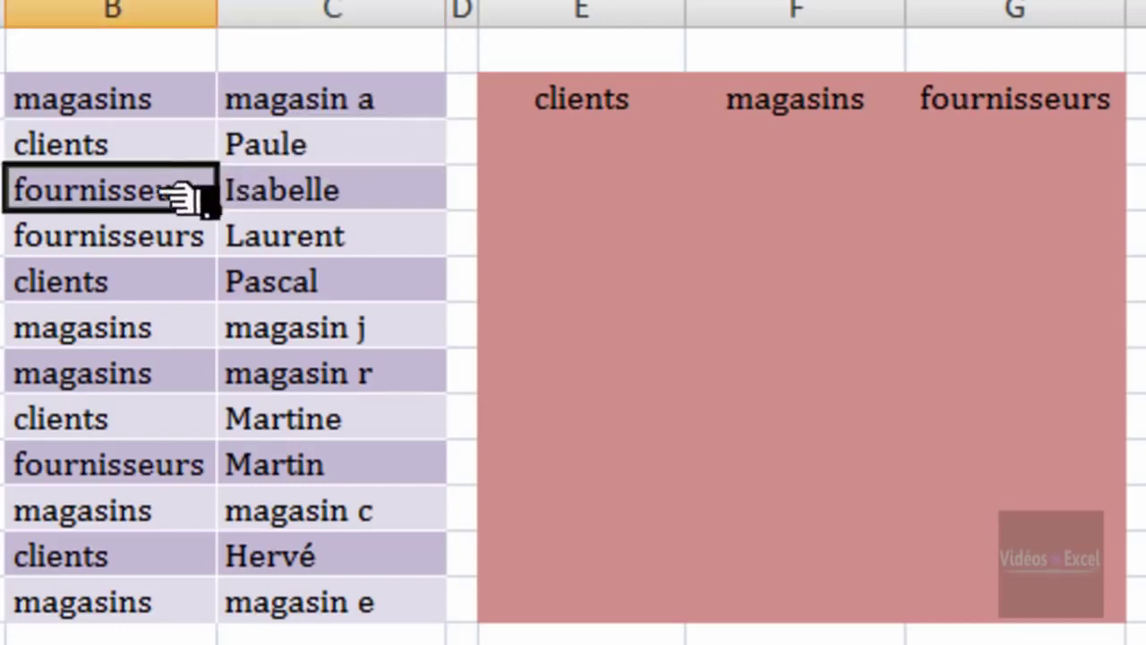
{"action": "left_click", "coordinate": [179, 108]}
{"action": "left_click", "coordinate": [288, 107]}
{"action": "left_click", "coordinate": [166, 99]}
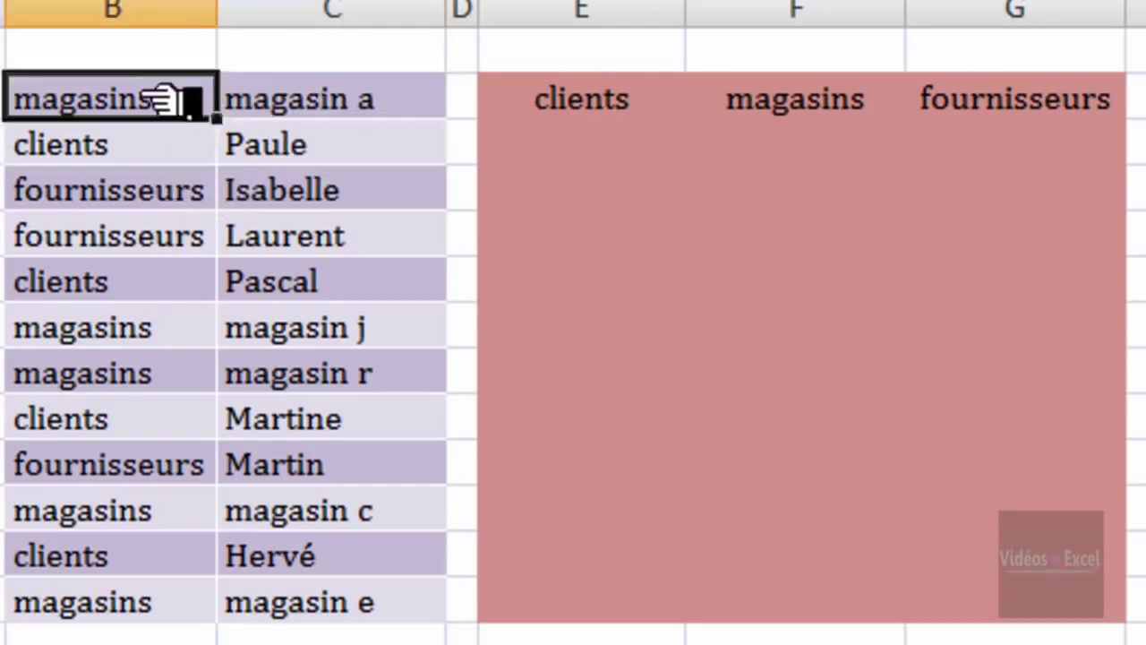
{"action": "left_click", "coordinate": [304, 106]}
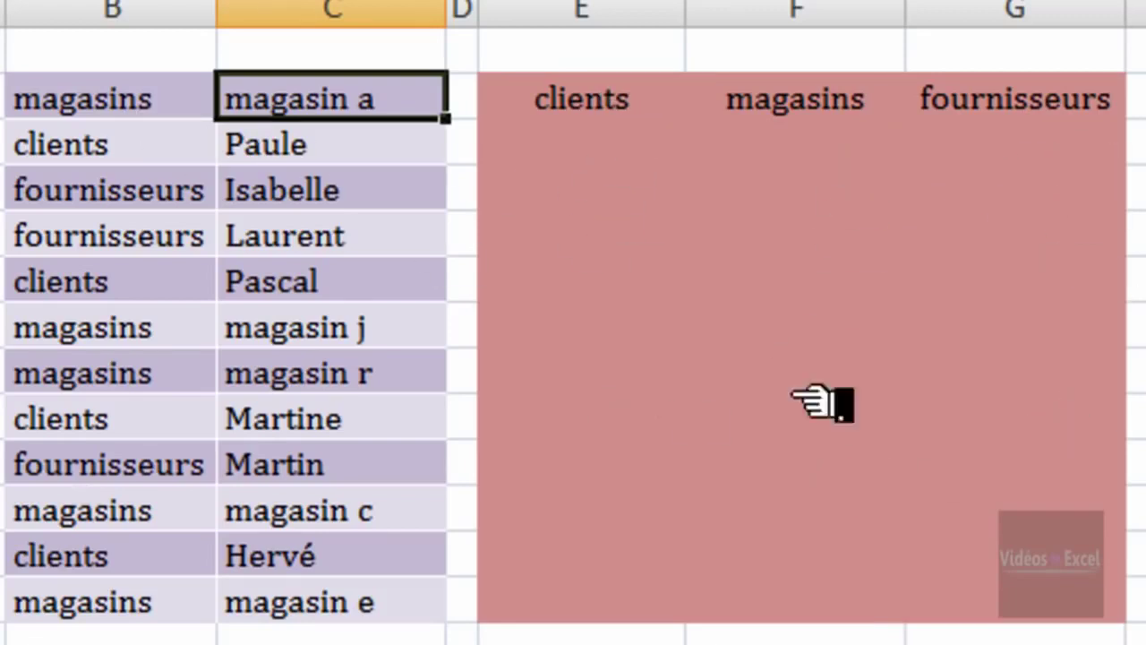
{"action": "left_click_drag", "start_coordinate": [120, 101], "coordinate": [324, 510]}
{"action": "left_click", "coordinate": [332, 385]}
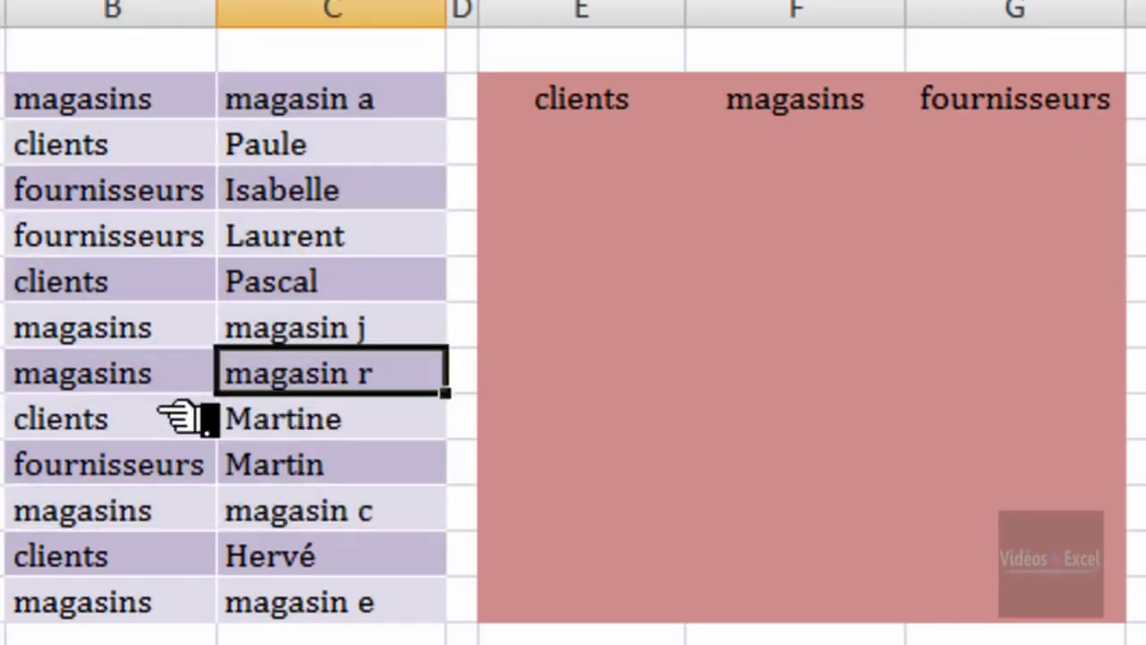
{"action": "left_click", "coordinate": [154, 380]}
{"action": "left_click", "coordinate": [153, 322]}
{"action": "left_click", "coordinate": [159, 279]}
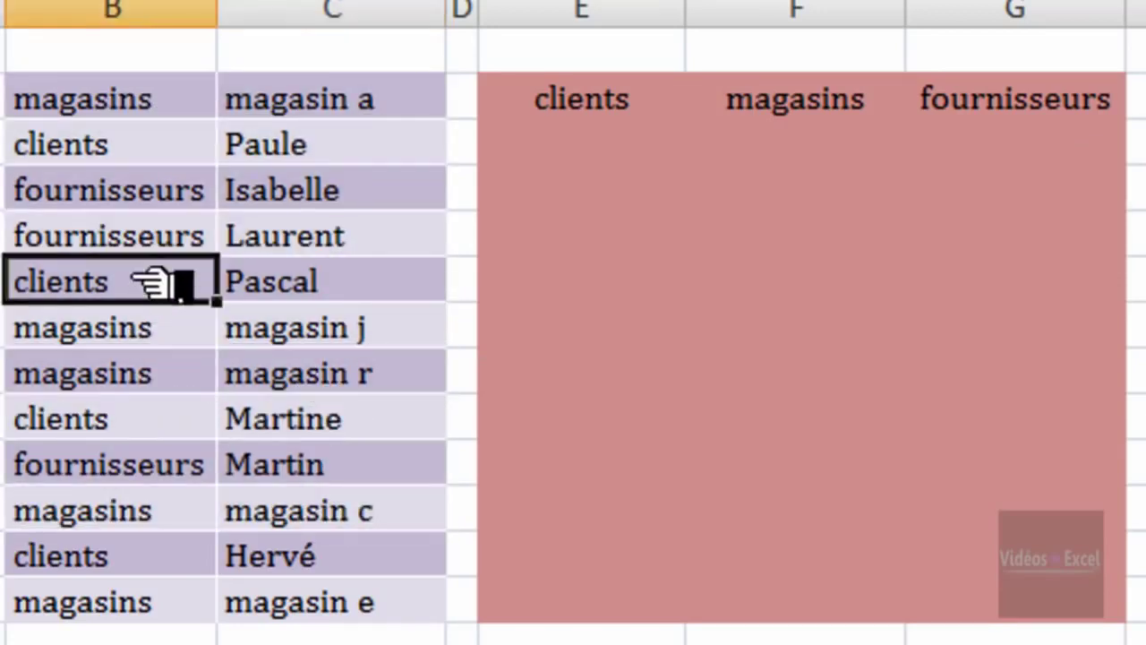
{"action": "left_click", "coordinate": [161, 240]}
{"action": "left_click", "coordinate": [312, 244]}
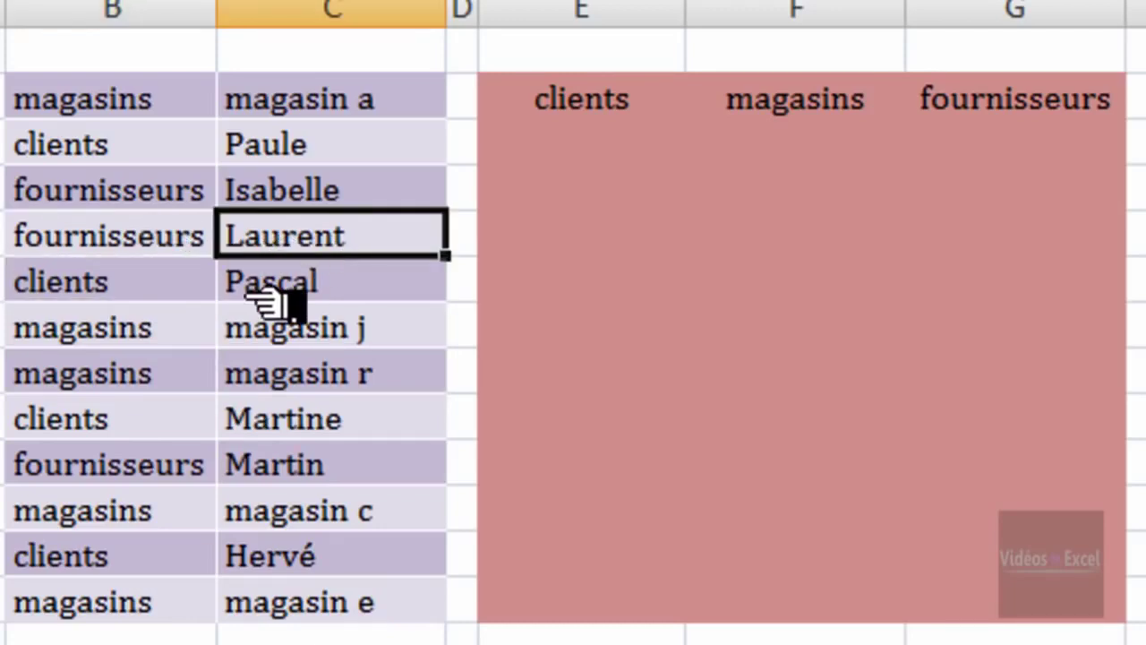
{"action": "left_click", "coordinate": [160, 374]}
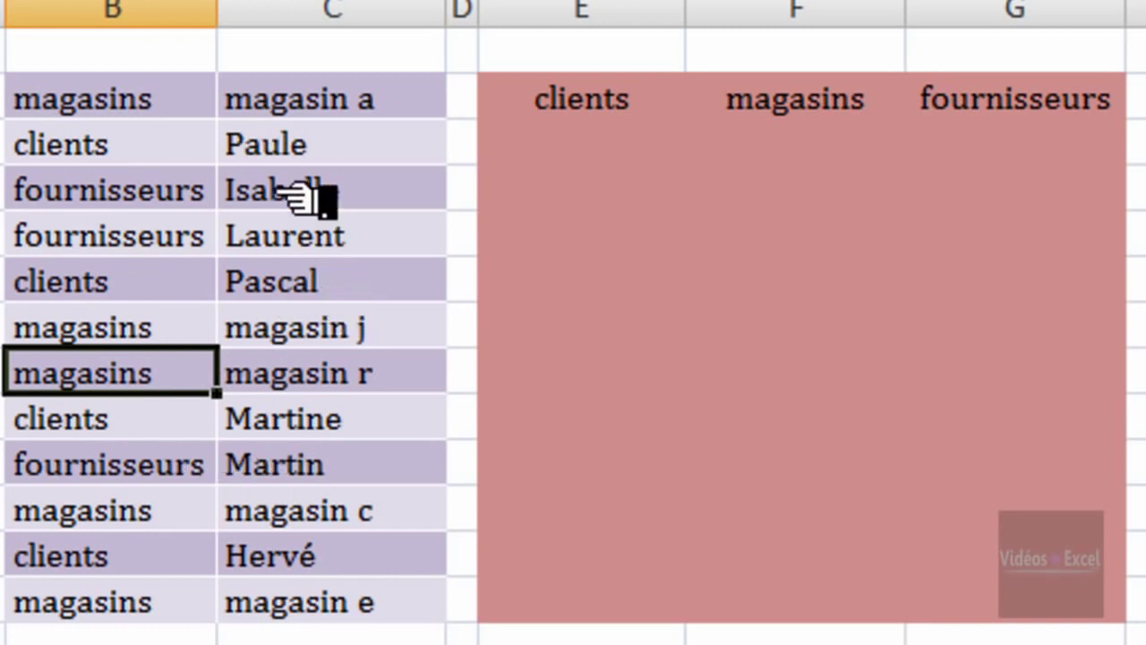
{"action": "left_click_drag", "start_coordinate": [128, 100], "coordinate": [322, 550]}
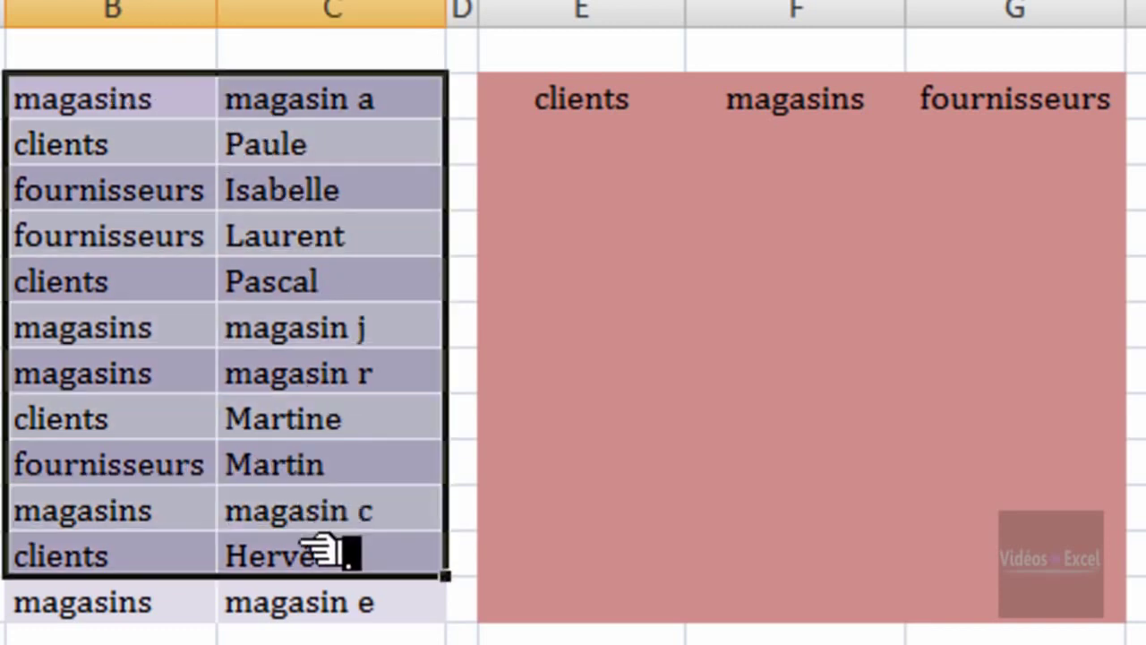
{"action": "left_click", "coordinate": [206, 288]}
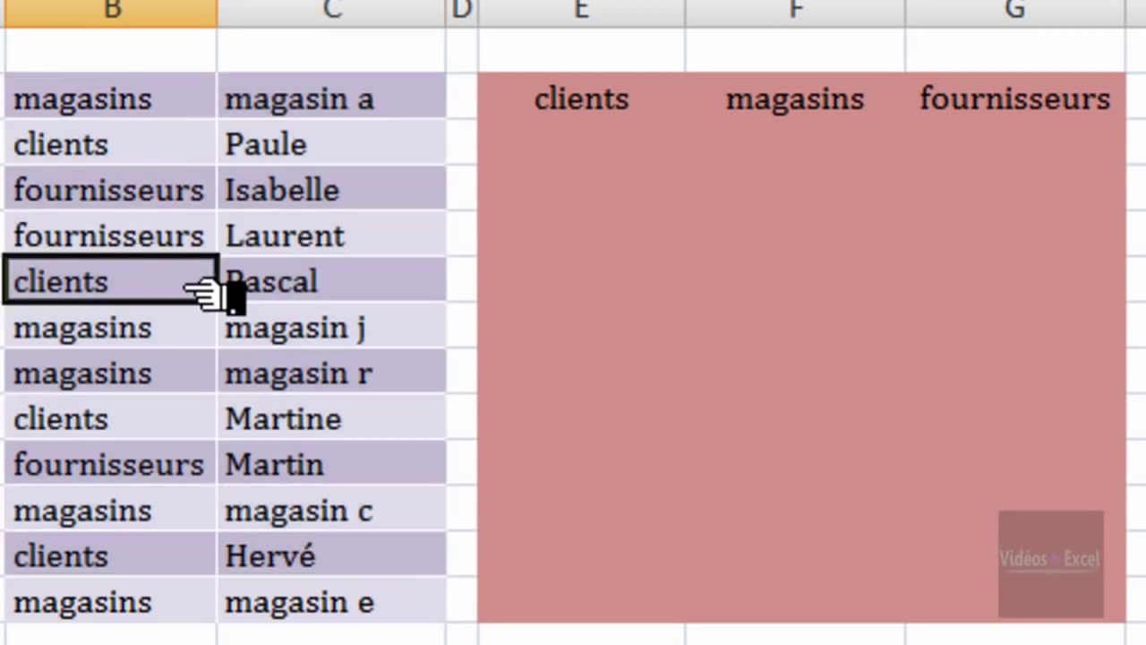
Examine the empty result area beneath the clients, magasins and fournisseurs headers in columns E to G
{"action": "left_click", "coordinate": [583, 146]}
{"action": "left_click_drag", "start_coordinate": [591, 148], "coordinate": [976, 604]}
{"action": "left_click", "coordinate": [837, 425]}
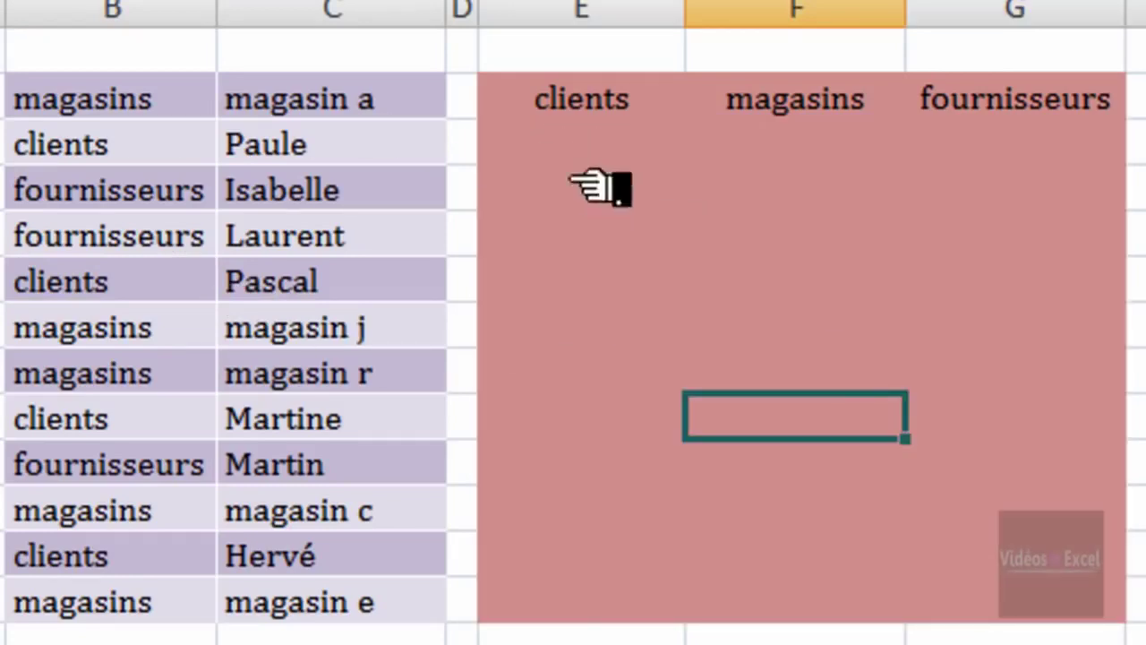
{"action": "left_click_drag", "start_coordinate": [606, 164], "coordinate": [606, 460]}
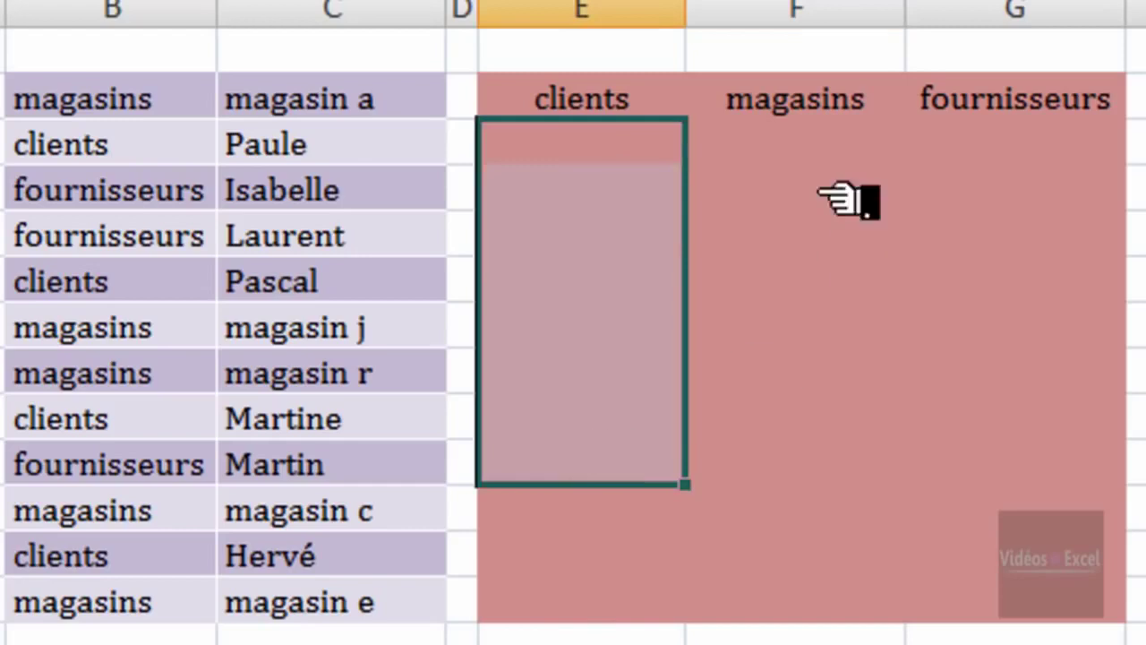
{"action": "left_click_drag", "start_coordinate": [826, 175], "coordinate": [817, 413]}
{"action": "left_click_drag", "start_coordinate": [1020, 184], "coordinate": [987, 434]}
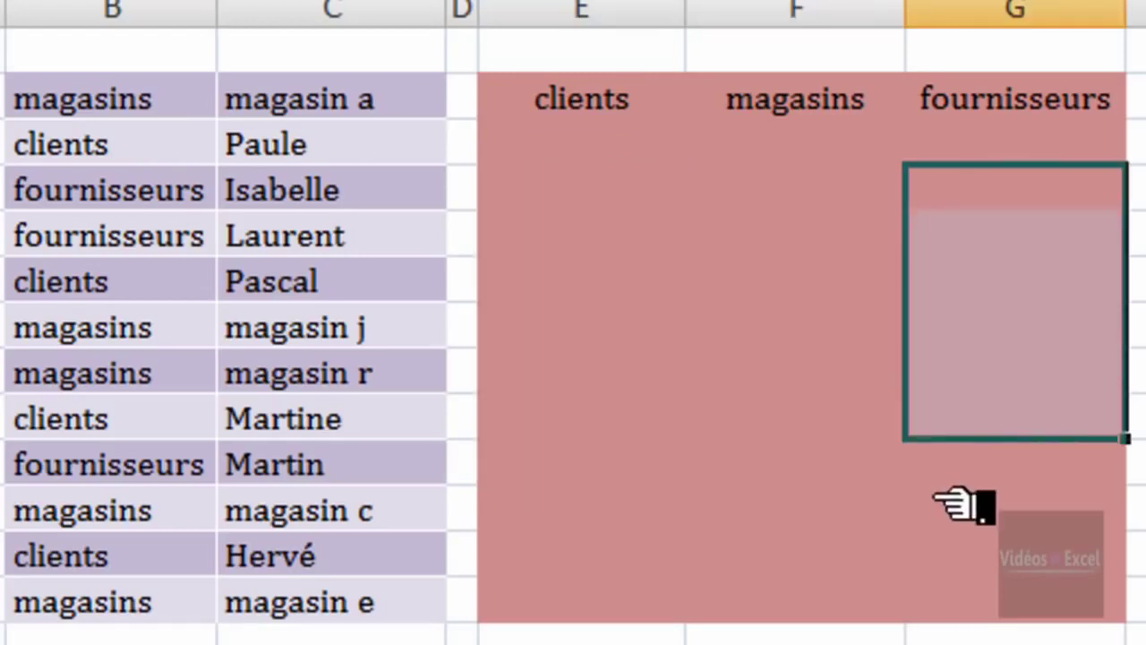
{"action": "left_click", "coordinate": [842, 434]}
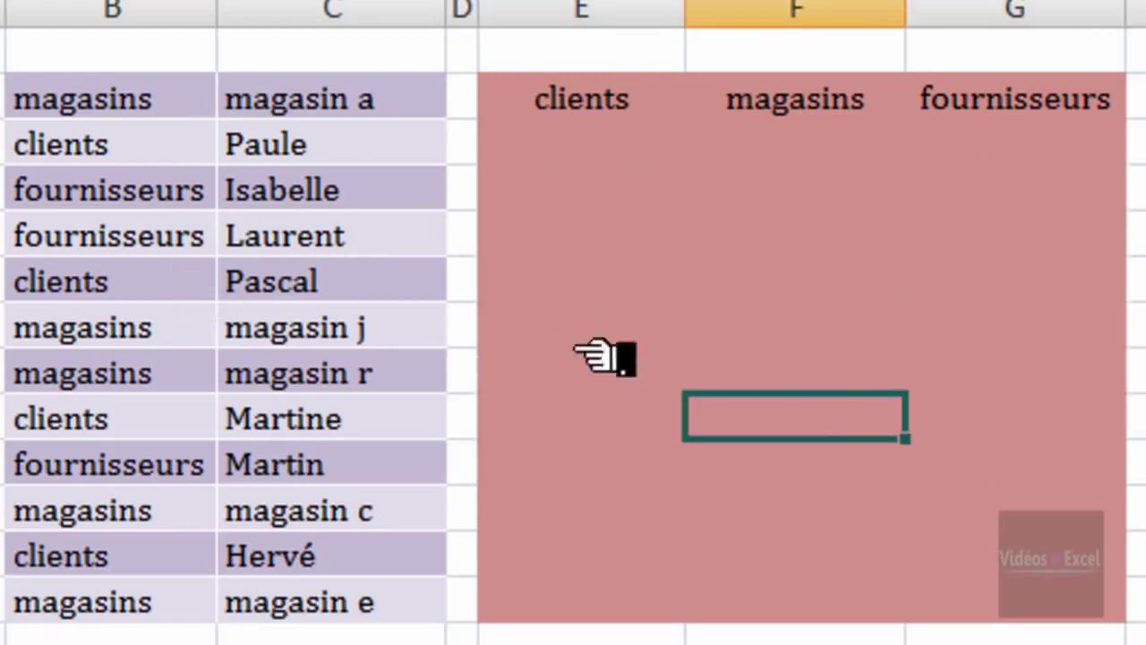
{"action": "left_click", "coordinate": [673, 322]}
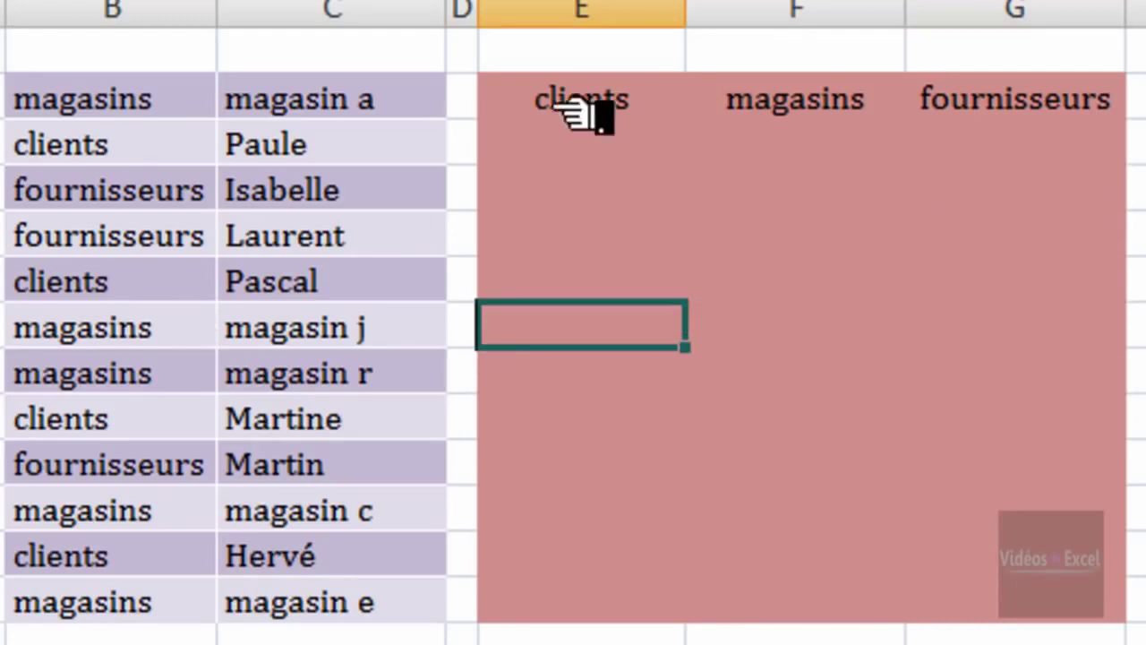
Choose magasins, fournisseurs and clients as the headers of result columns E, F and G respectively
{"action": "left_click_drag", "start_coordinate": [573, 108], "coordinate": [1048, 114]}
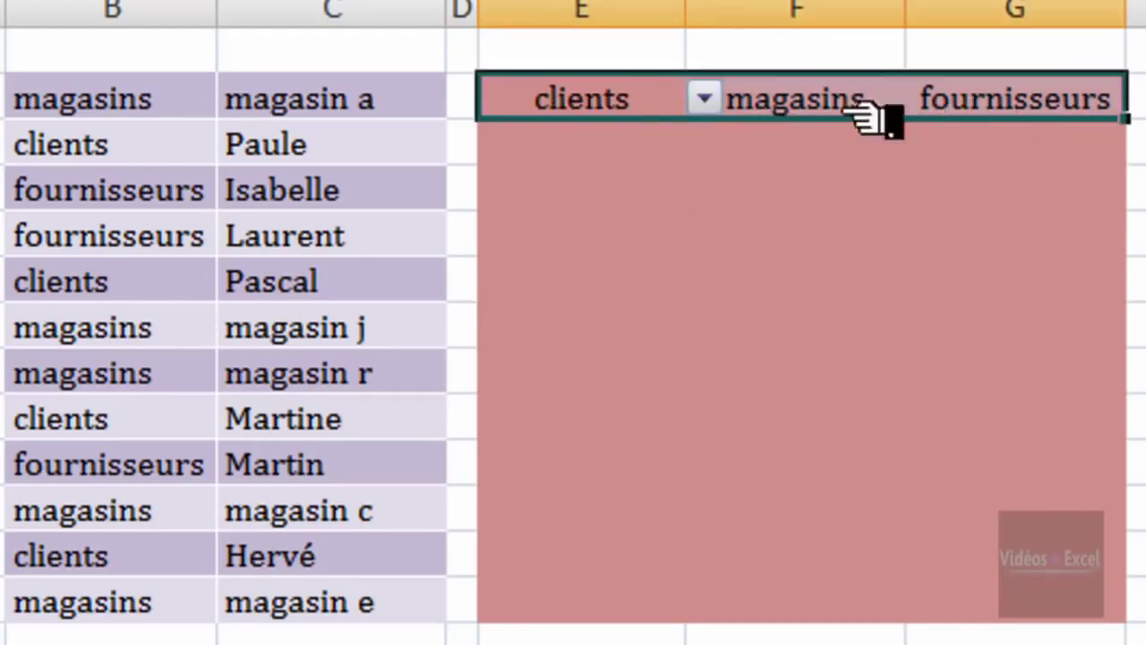
{"action": "left_click", "coordinate": [705, 99]}
{"action": "left_click", "coordinate": [709, 134]}
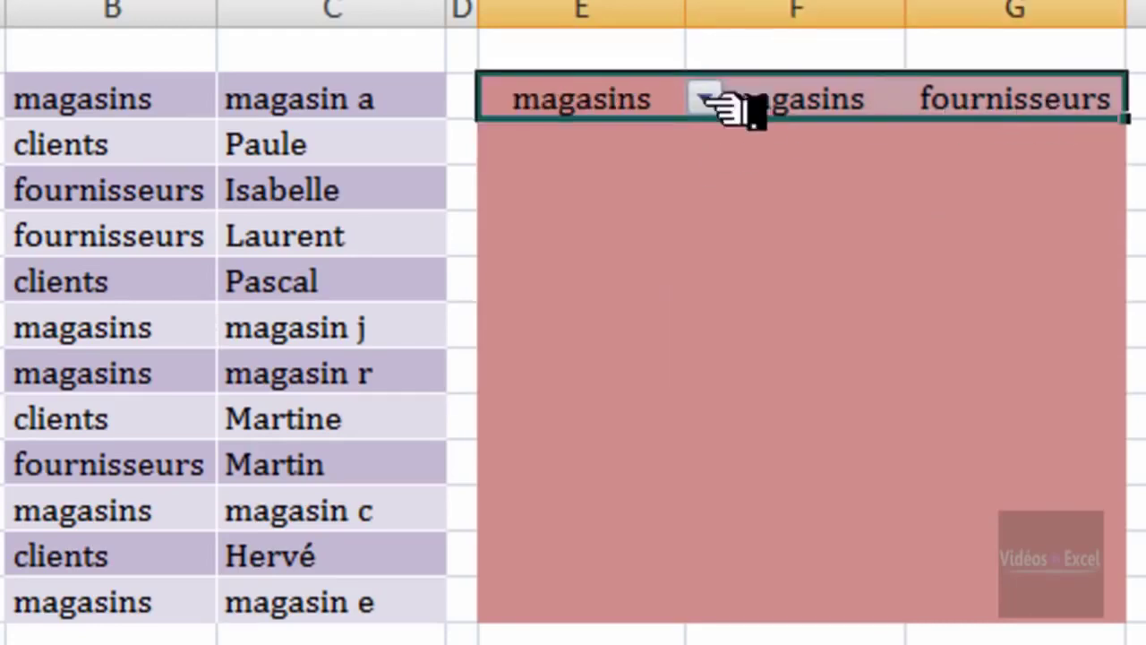
{"action": "left_click", "coordinate": [832, 103]}
{"action": "left_click", "coordinate": [924, 99]}
{"action": "left_click", "coordinate": [889, 192]}
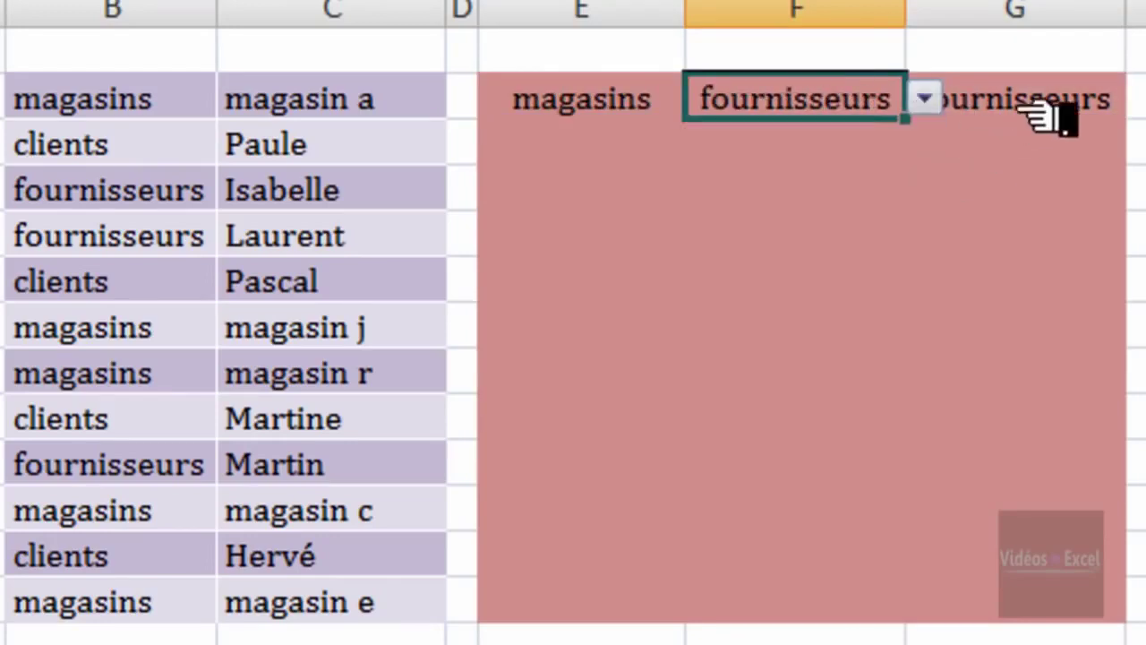
{"action": "left_click", "coordinate": [1079, 109]}
{"action": "left_click", "coordinate": [1139, 100]}
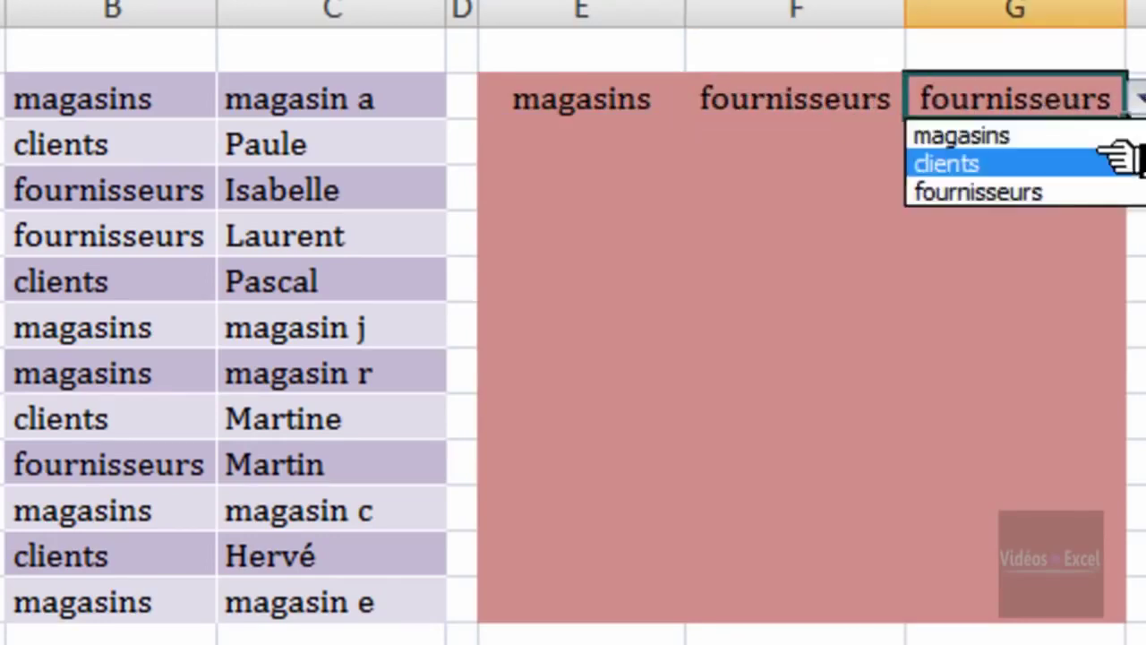
{"action": "left_click", "coordinate": [1118, 155]}
{"action": "left_click", "coordinate": [995, 204]}
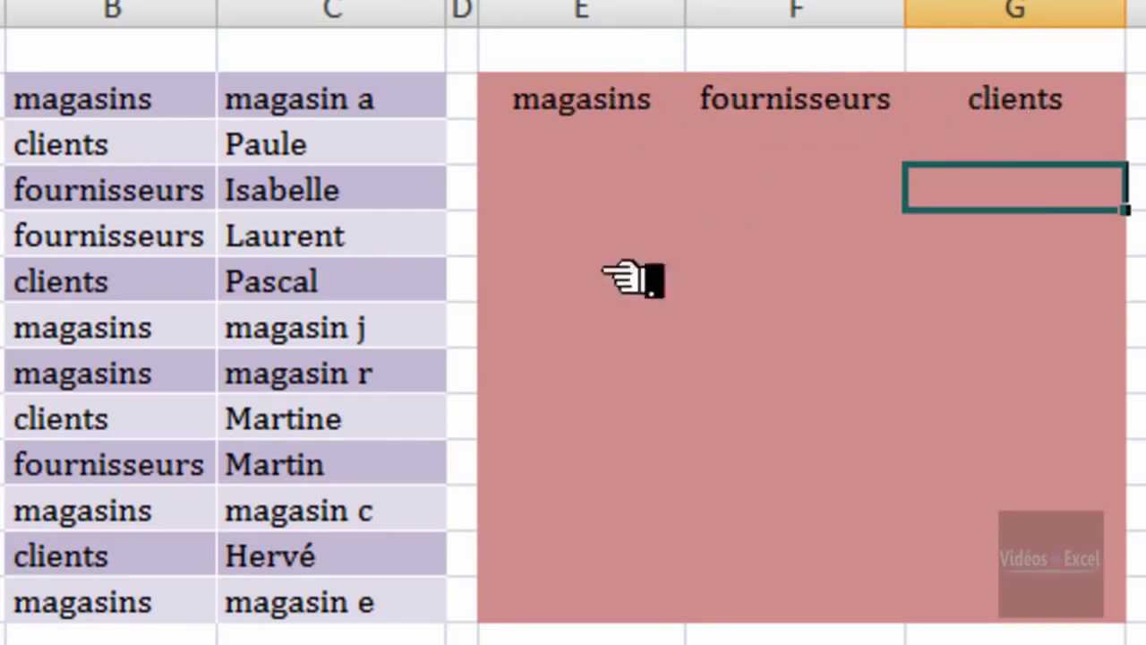
{"action": "left_click_drag", "start_coordinate": [582, 232], "coordinate": [608, 336]}
{"action": "left_click_drag", "start_coordinate": [738, 237], "coordinate": [792, 367]}
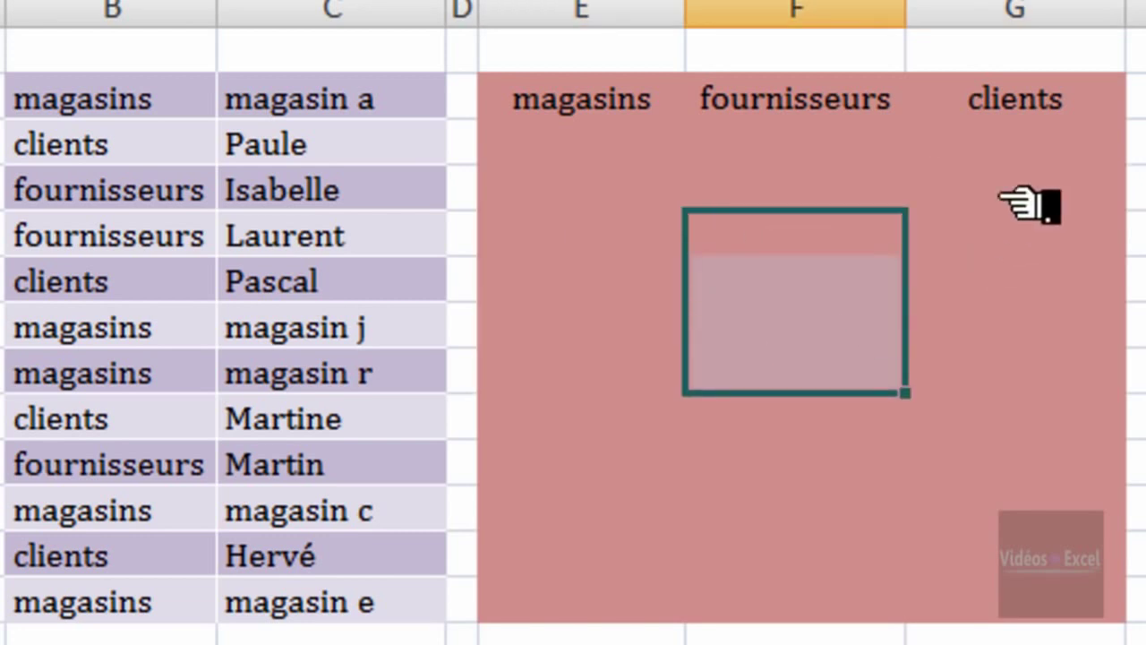
{"action": "left_click_drag", "start_coordinate": [998, 192], "coordinate": [995, 281]}
{"action": "left_click", "coordinate": [909, 483]}
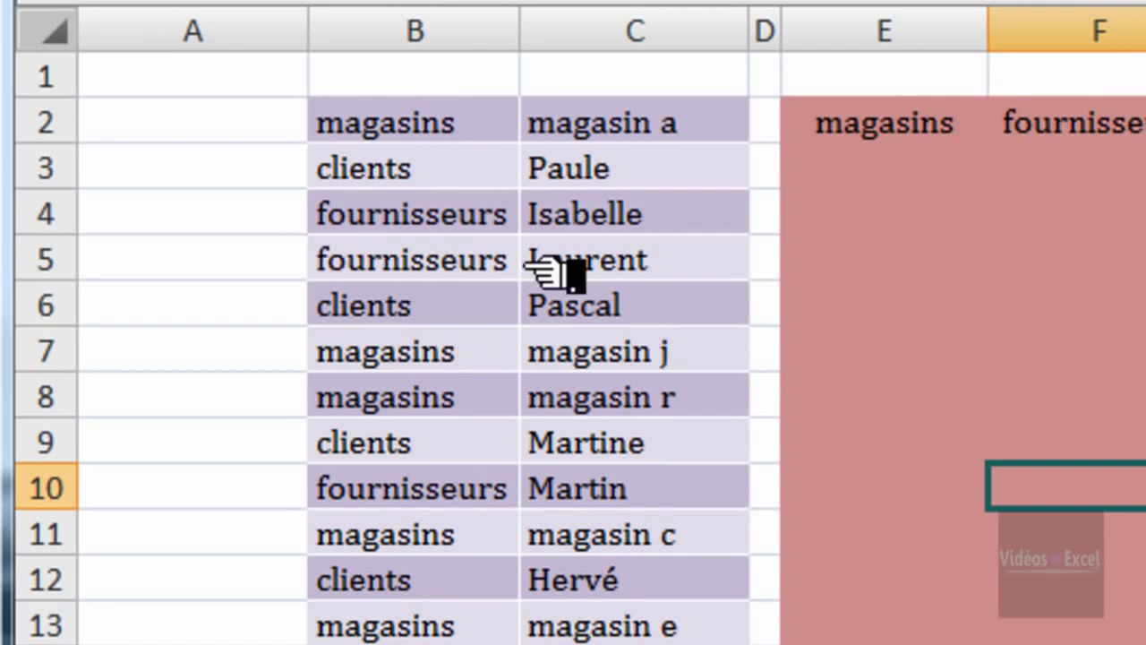
Select the helper cells A2:A13 and begin a formula that concatenates B2 with the NB.SI function: =B2&NB.SI(
{"action": "left_click", "coordinate": [255, 136]}
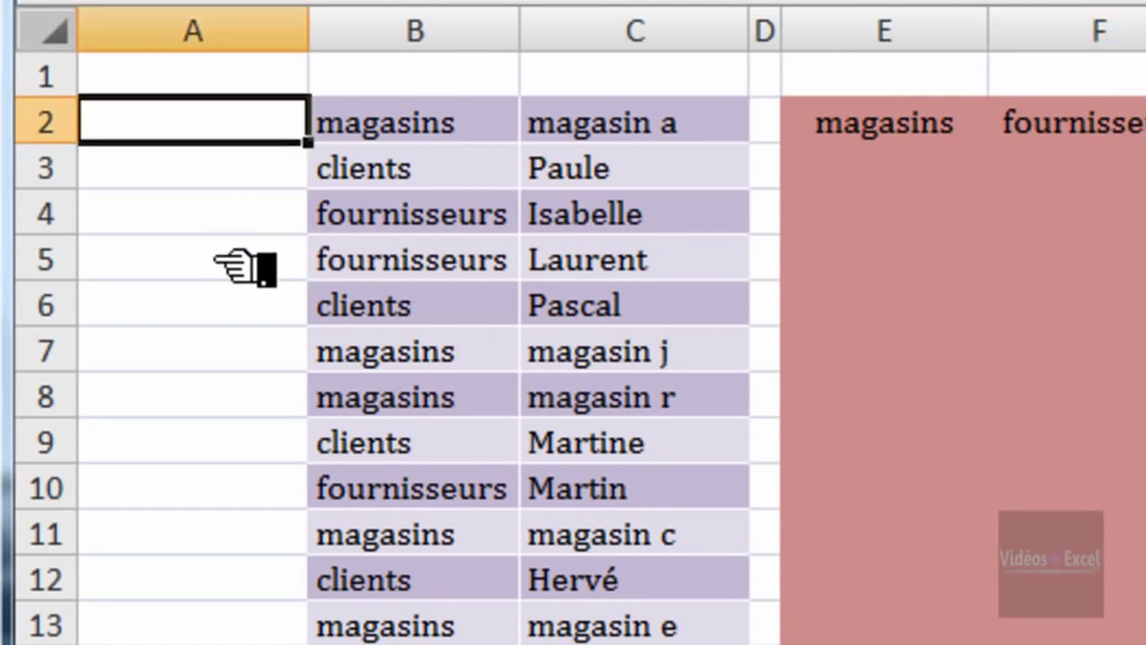
{"action": "left_click_drag", "start_coordinate": [255, 133], "coordinate": [251, 628]}
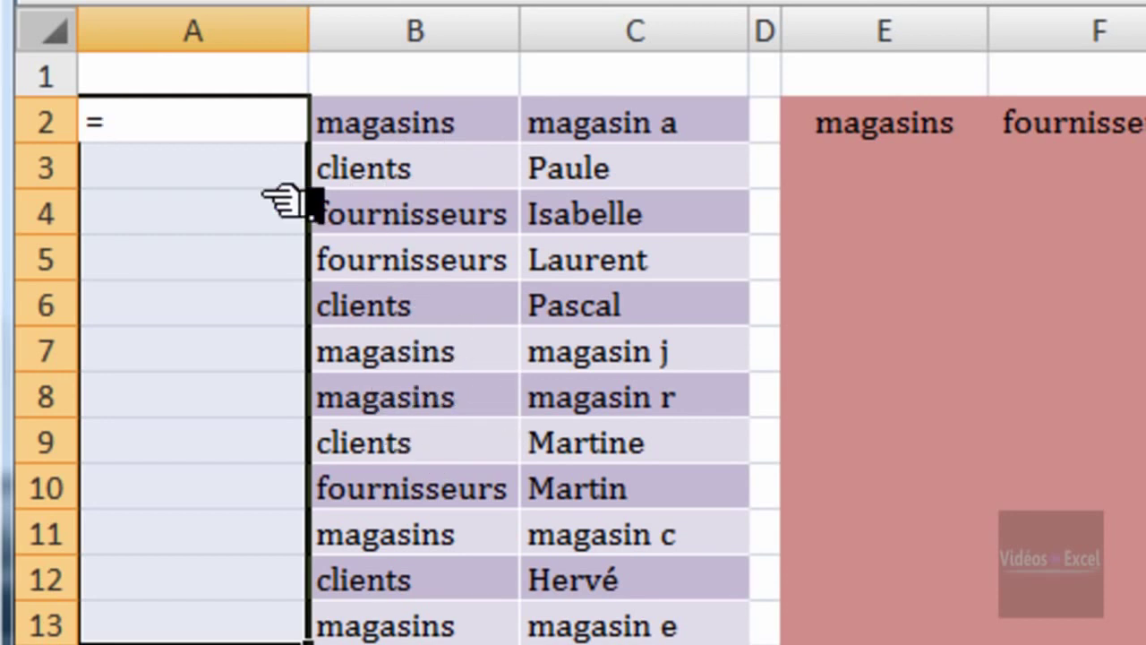
{"action": "left_click", "coordinate": [407, 126]}
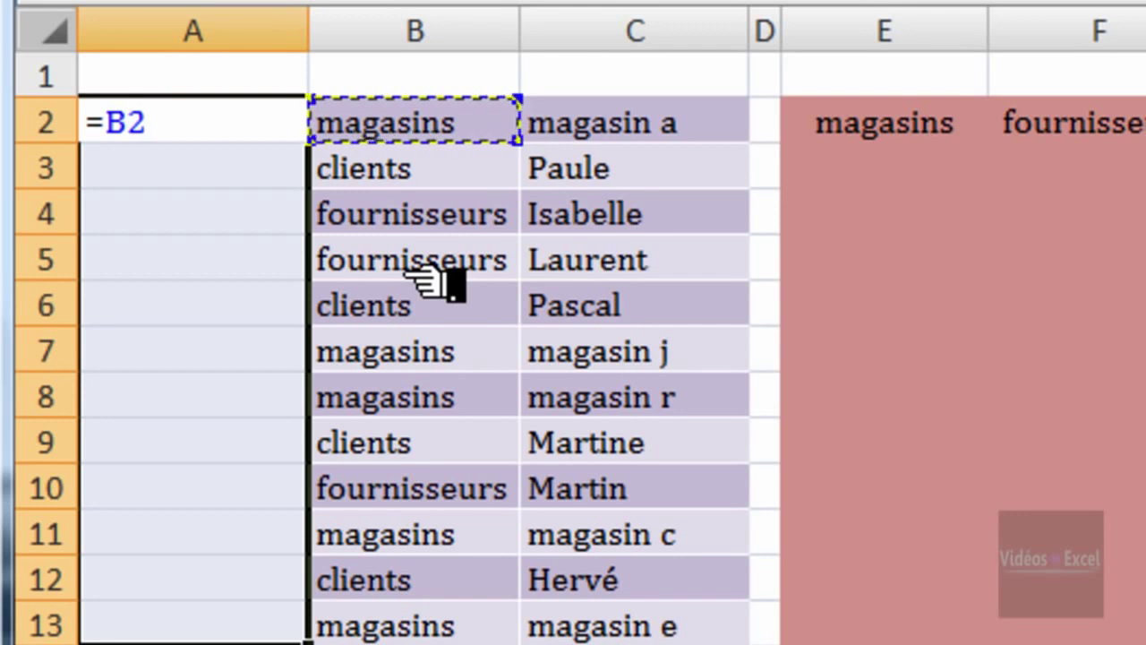
{"action": "type", "text": "&"}
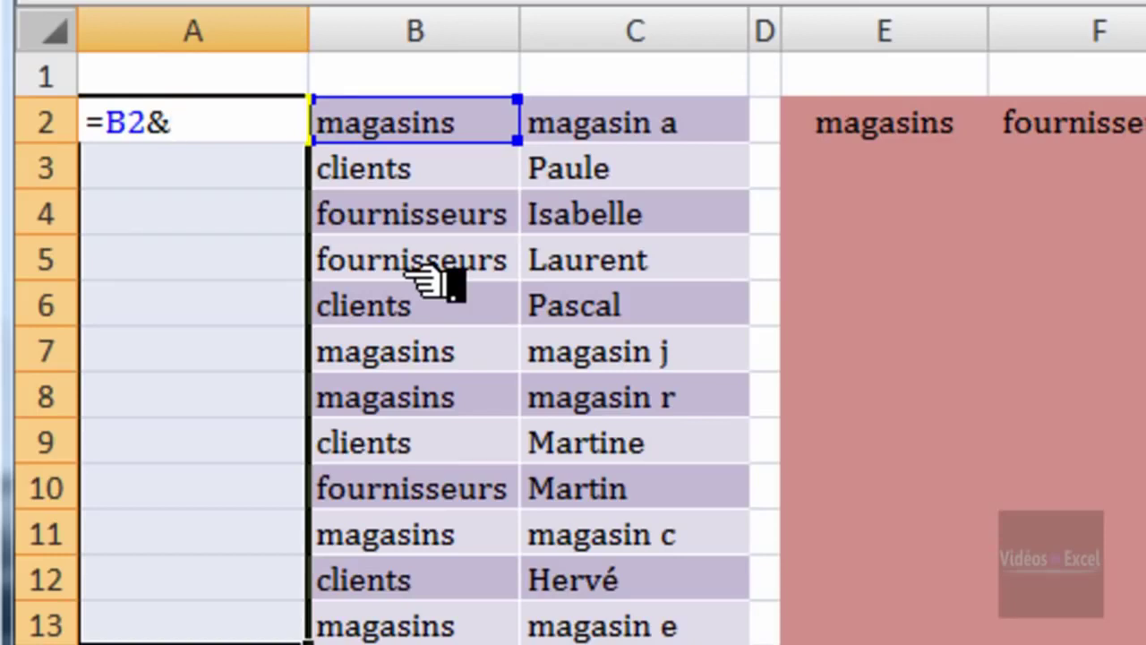
{"action": "type", "text": "nb."}
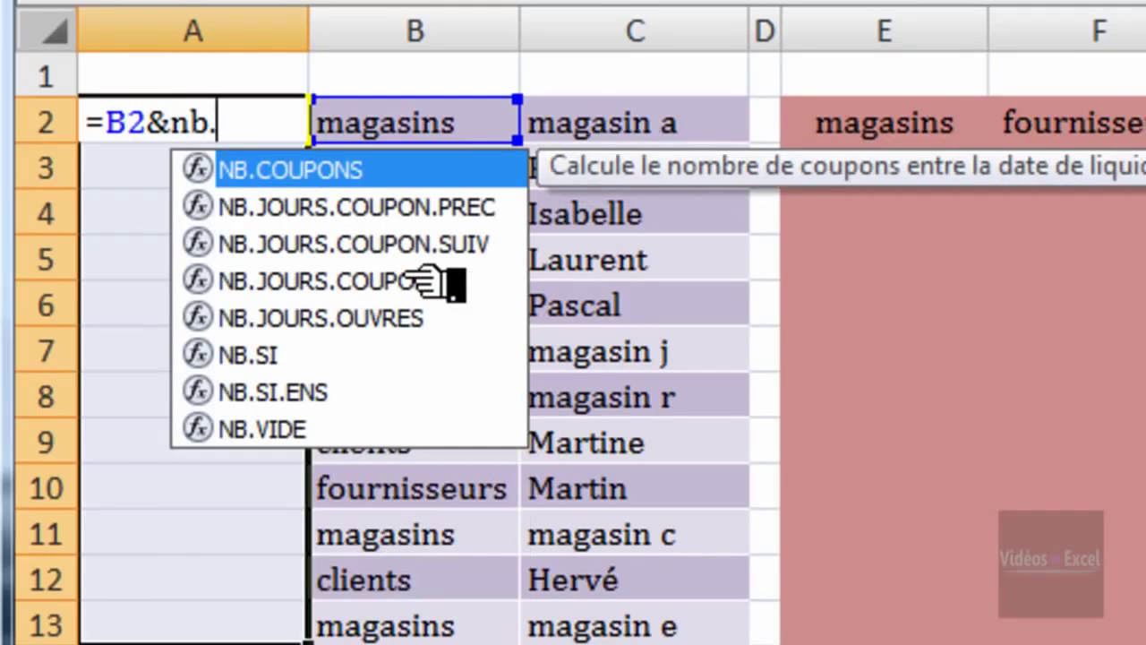
{"action": "key", "text": "Down"}
{"action": "key", "text": "Down"}
{"action": "key", "text": "Down"}
{"action": "key", "text": "Down"}
{"action": "key", "text": "Down"}
{"action": "key", "text": "Tab"}
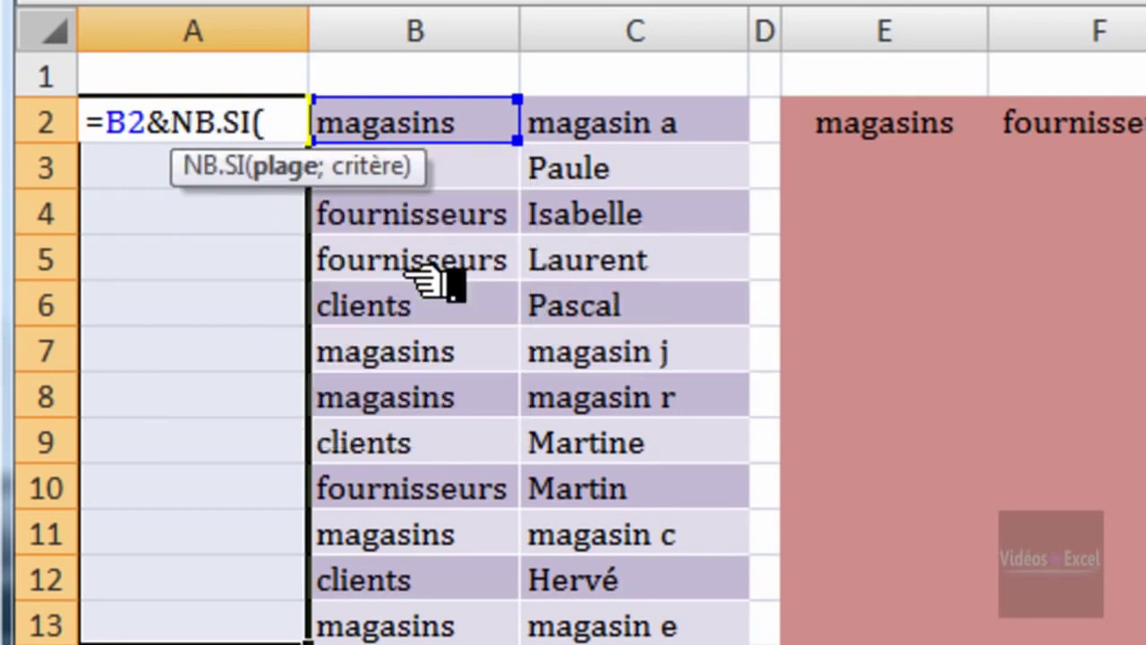
{"action": "left_click_drag", "start_coordinate": [261, 178], "coordinate": [255, 298]}
{"action": "left_click", "coordinate": [414, 624]}
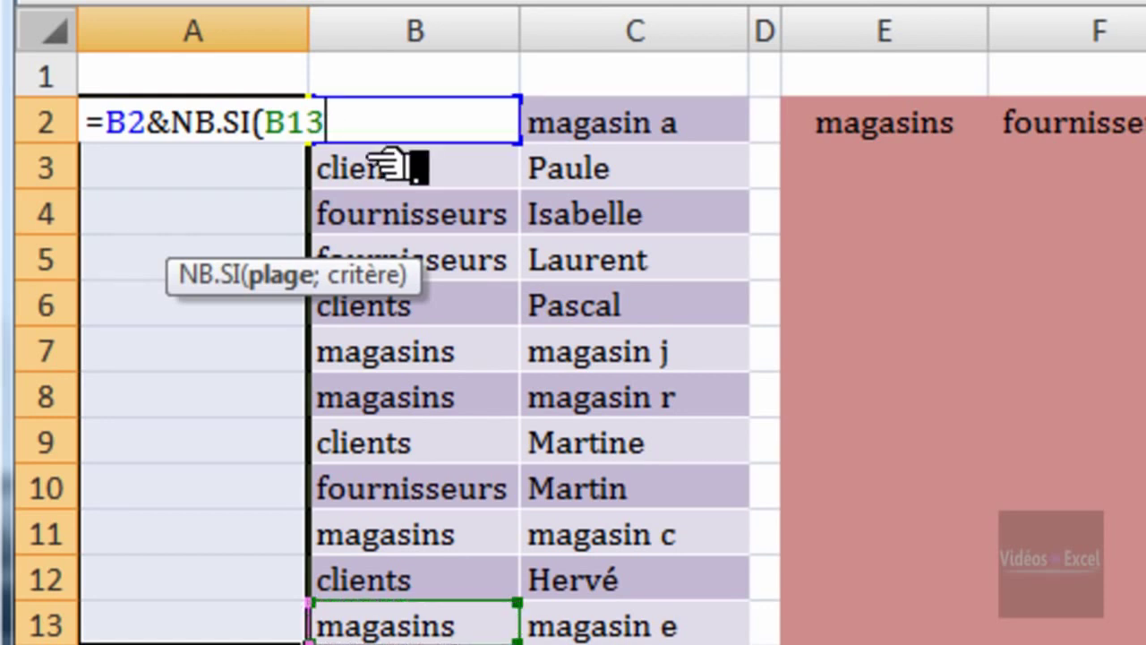
{"action": "key", "text": "BackSpace"}
{"action": "key", "text": "BackSpace"}
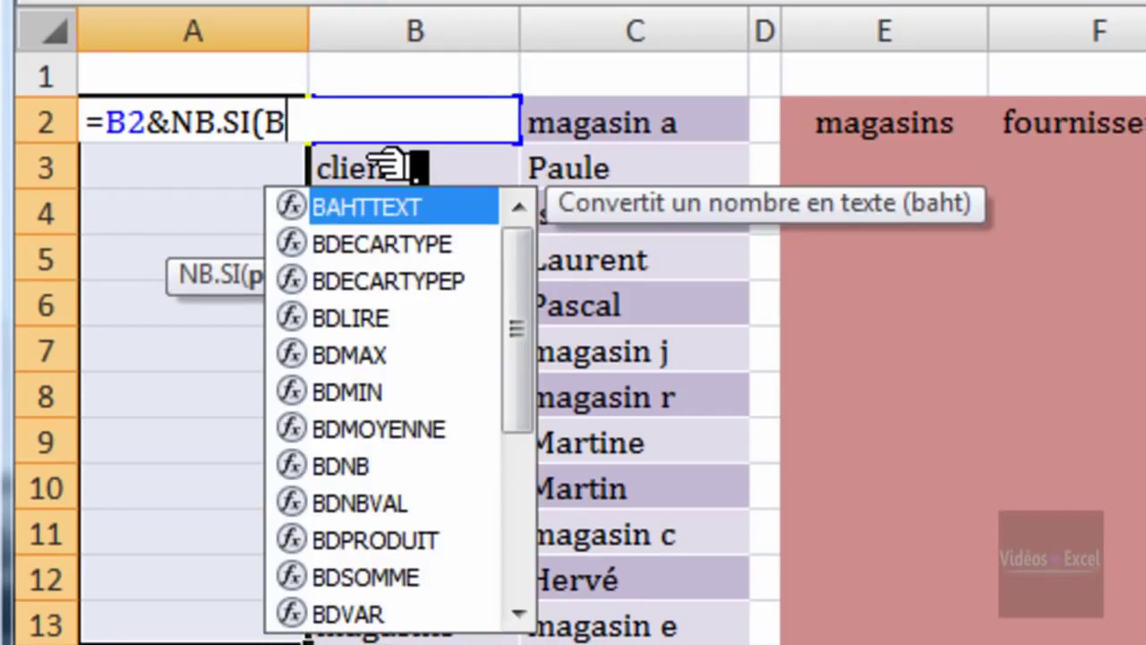
{"action": "left_click", "coordinate": [354, 116]}
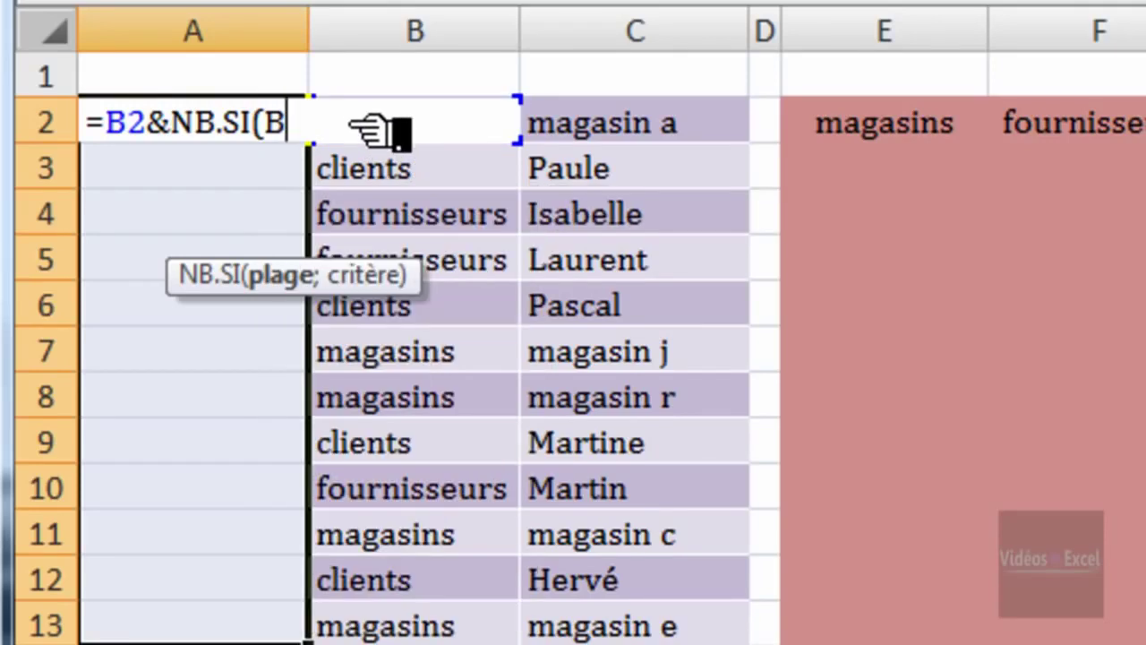
{"action": "left_click", "coordinate": [445, 185]}
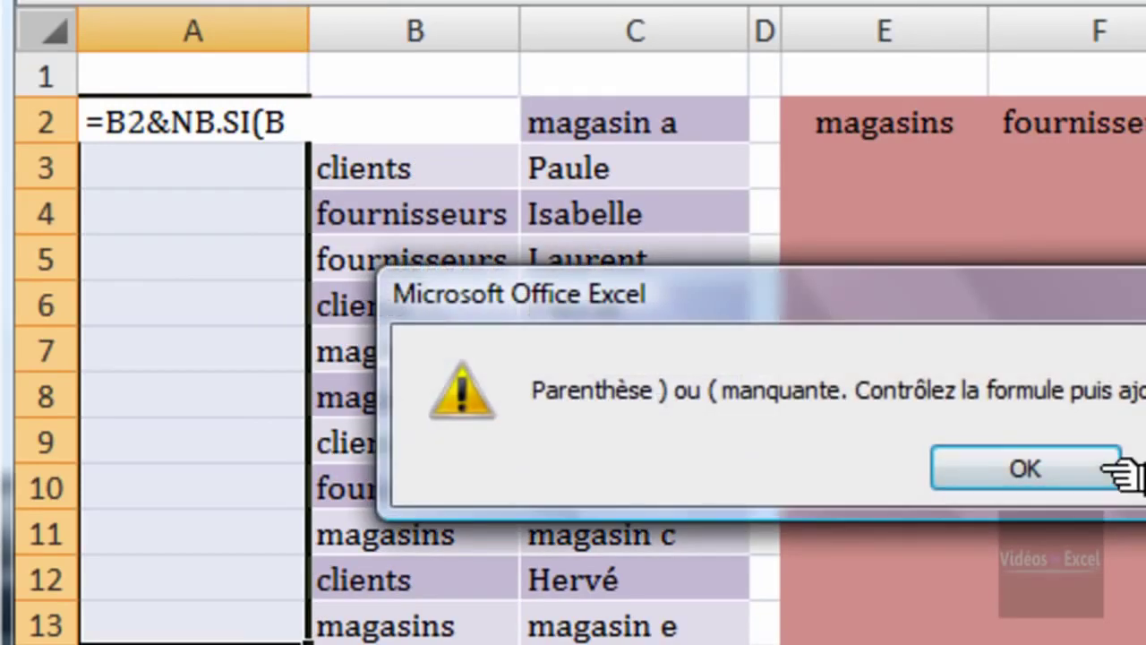
{"action": "left_click", "coordinate": [1115, 470]}
Set the NB.SI range to $B$2:B2, with the starting reference fully absolute and the ending reference relative
{"action": "left_click", "coordinate": [471, 184]}
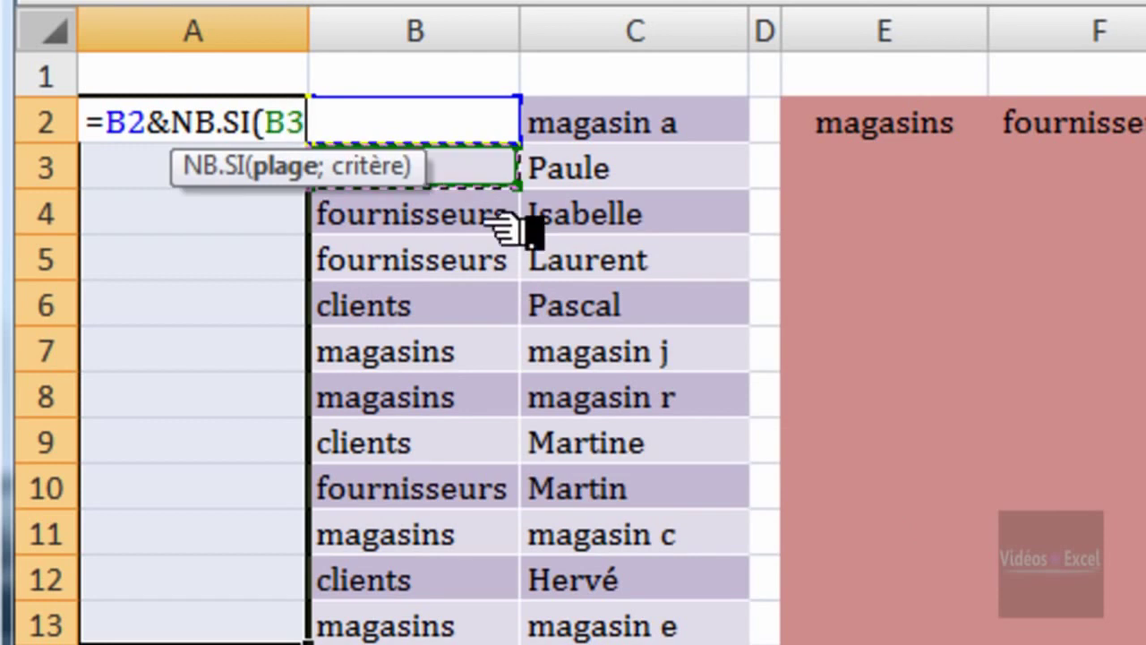
{"action": "key", "text": "Up"}
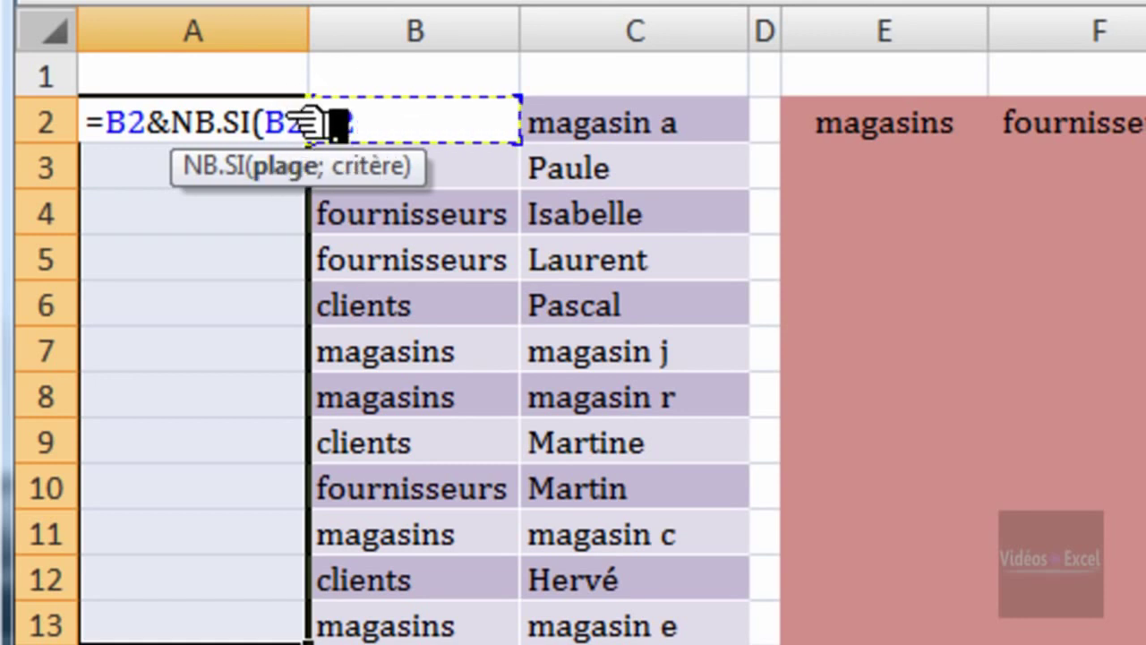
{"action": "left_click_drag", "start_coordinate": [284, 127], "coordinate": [258, 215]}
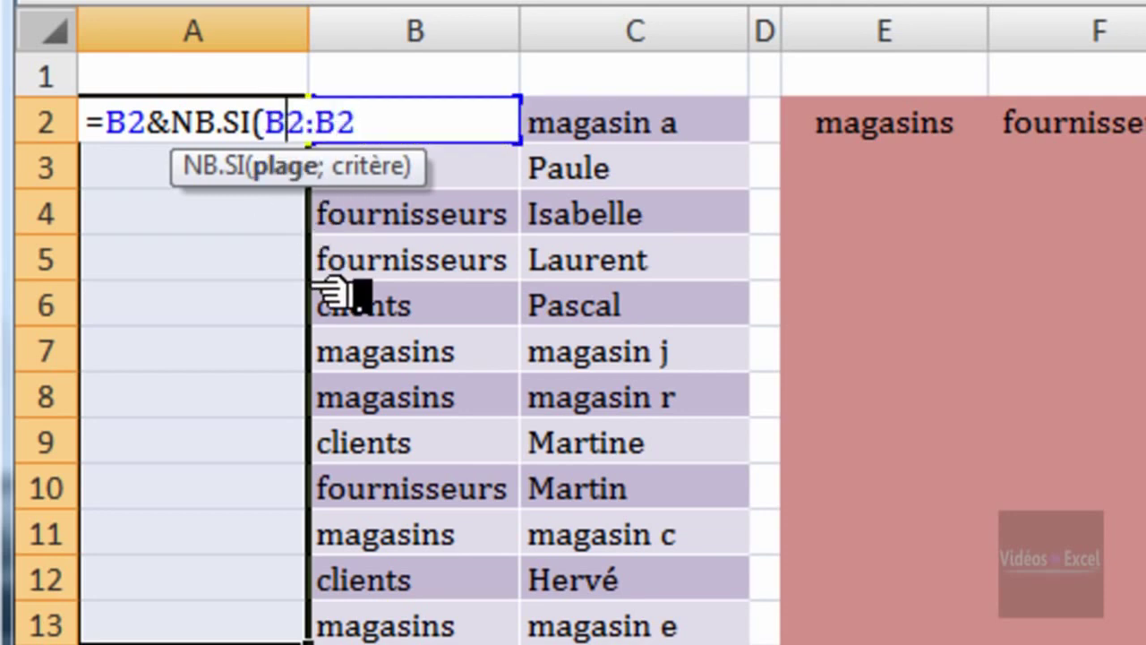
{"action": "key", "text": "F4"}
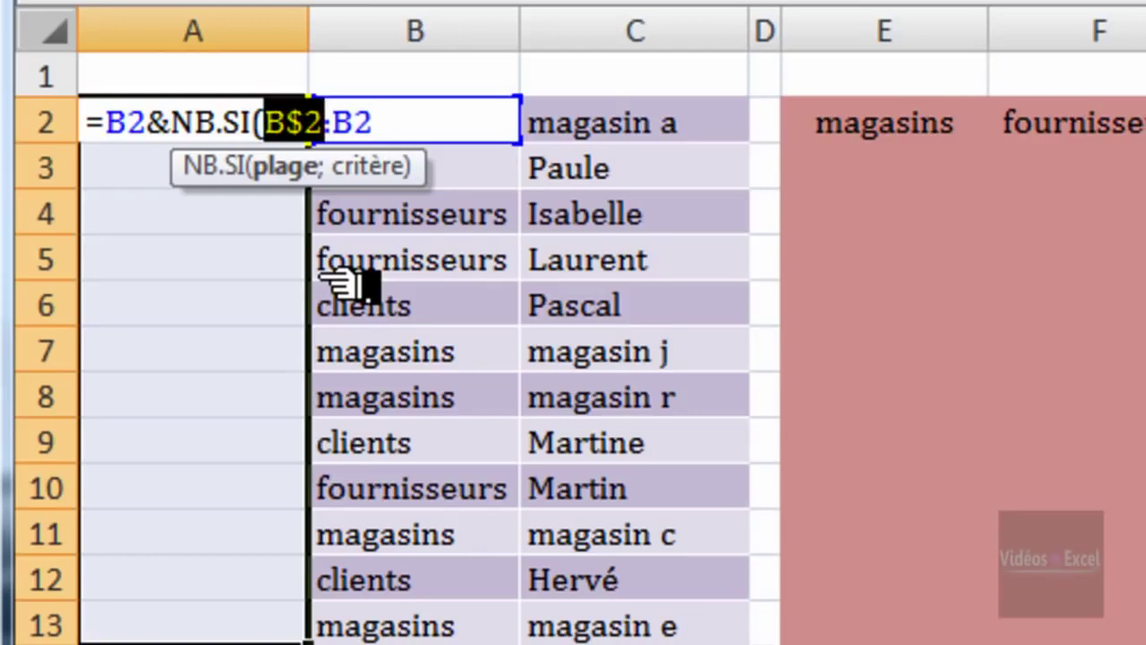
{"action": "key", "text": "F4"}
{"action": "key", "text": "F4"}
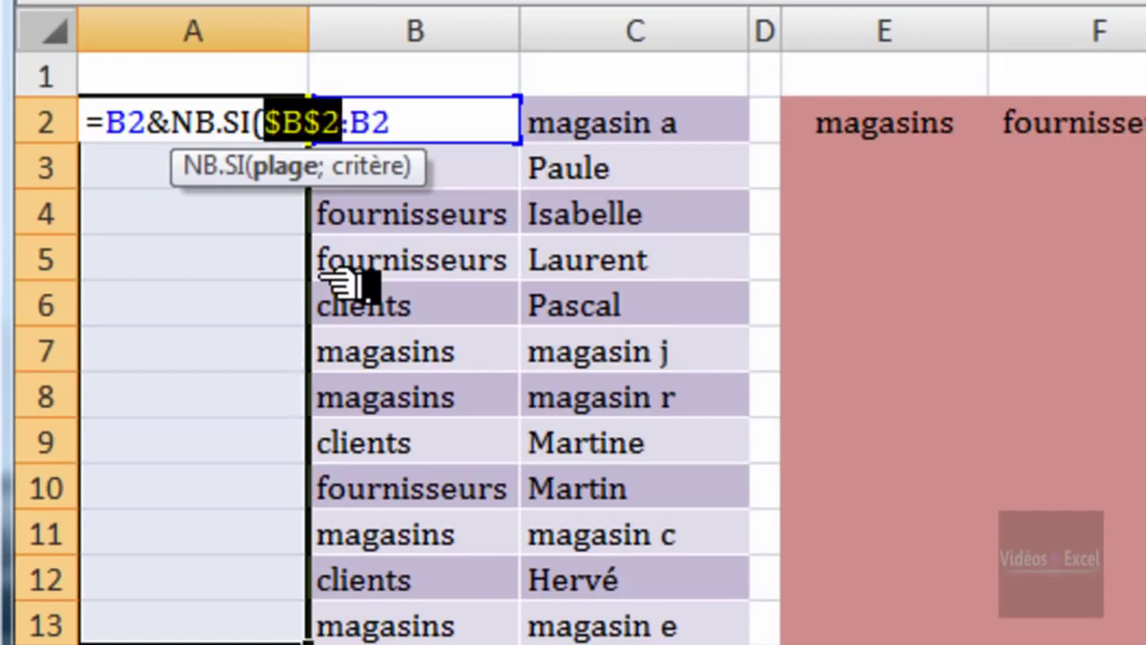
{"action": "left_click", "coordinate": [376, 121]}
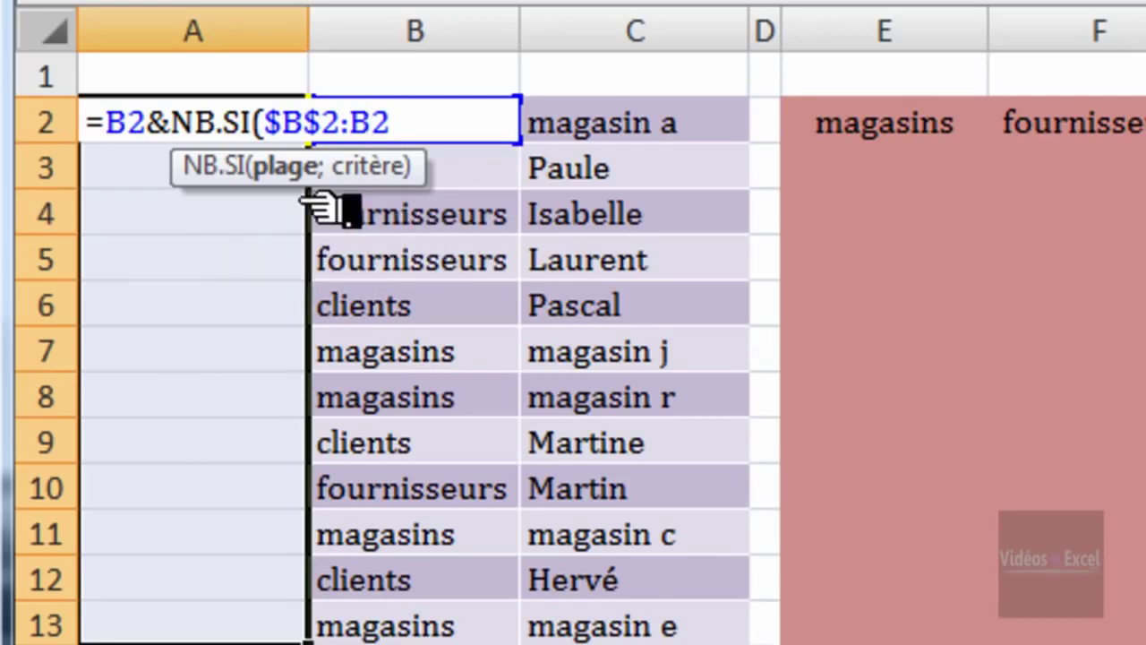
{"action": "left_click_drag", "start_coordinate": [318, 190], "coordinate": [309, 292]}
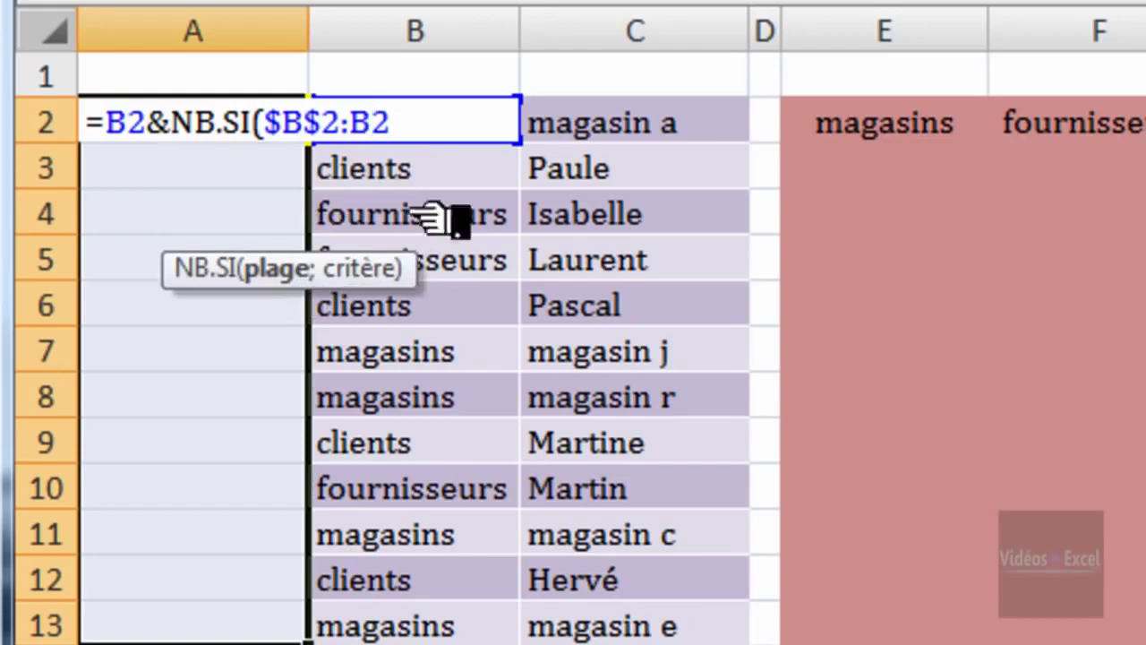
Add B2 as the NB.SI criterion, close the formula as =B2&NB.SI($B$2:B2;B2), and fill it into all the selected helper cells
{"action": "type", "text": ";"}
{"action": "left_click", "coordinate": [456, 170]}
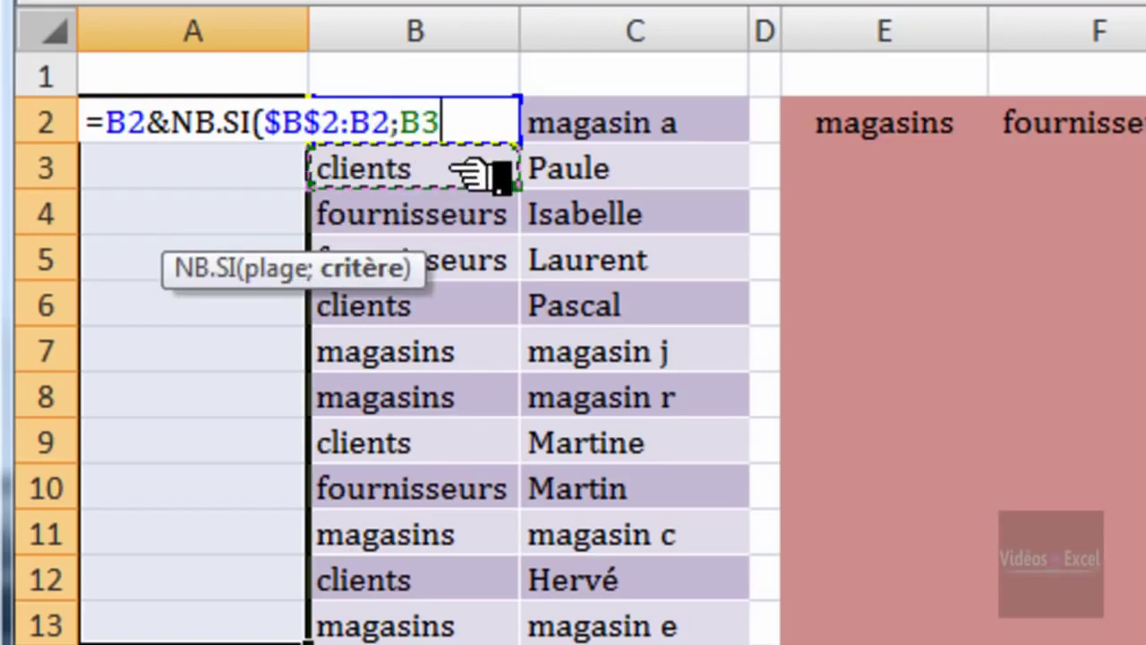
{"action": "key", "text": "Up"}
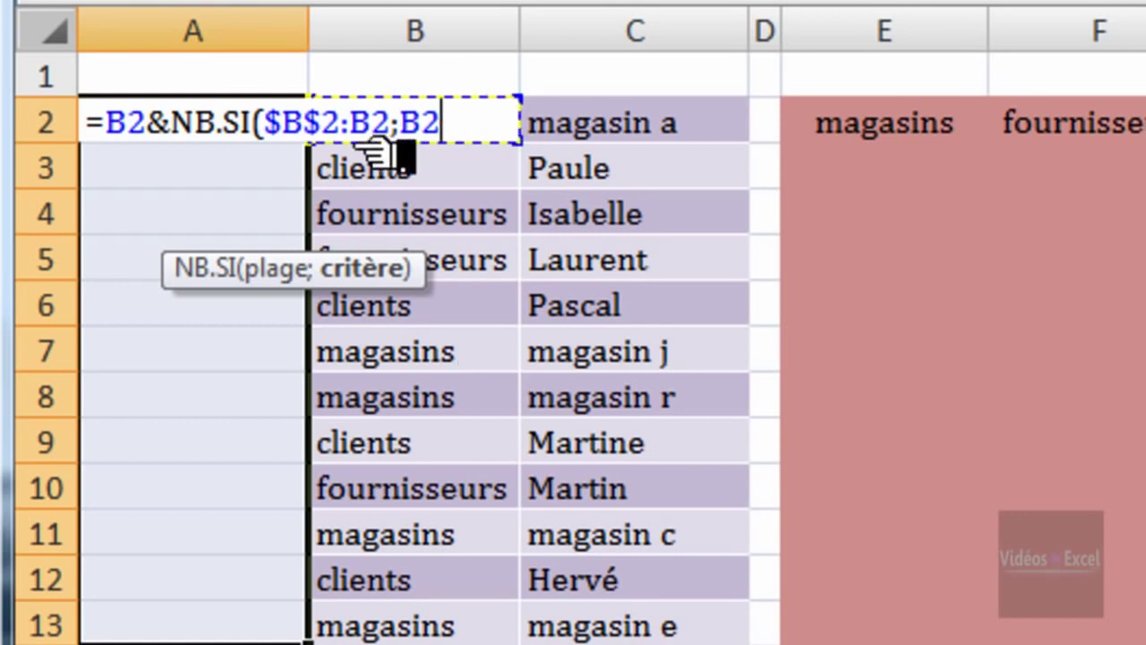
{"action": "type", "text": ")"}
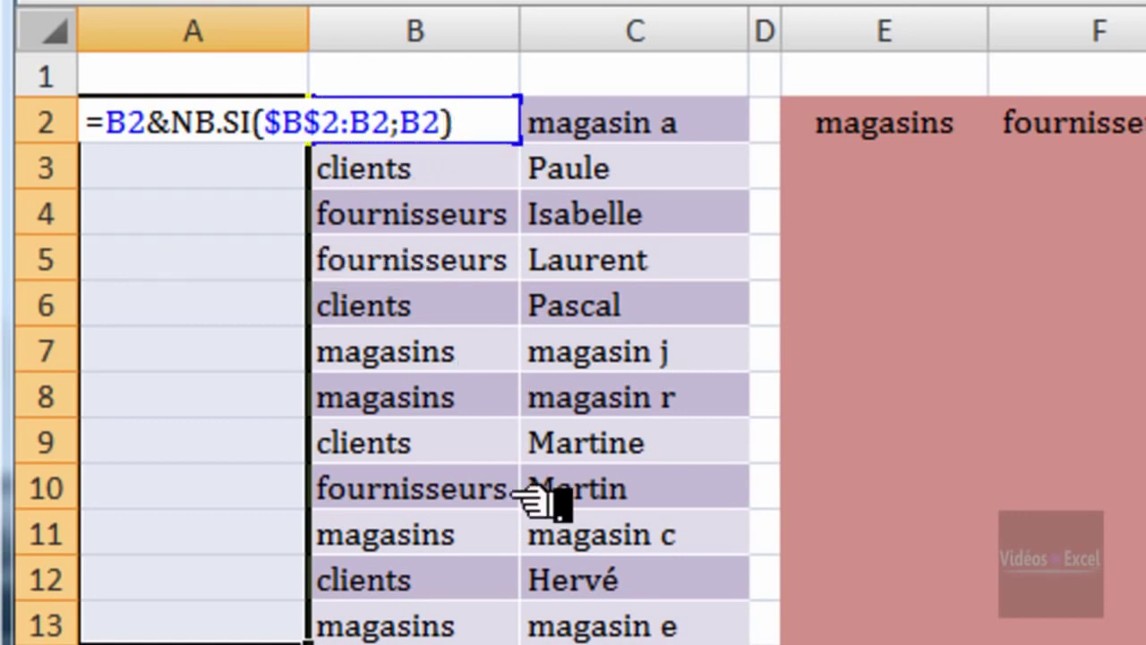
{"action": "key", "text": "ctrl+Return"}
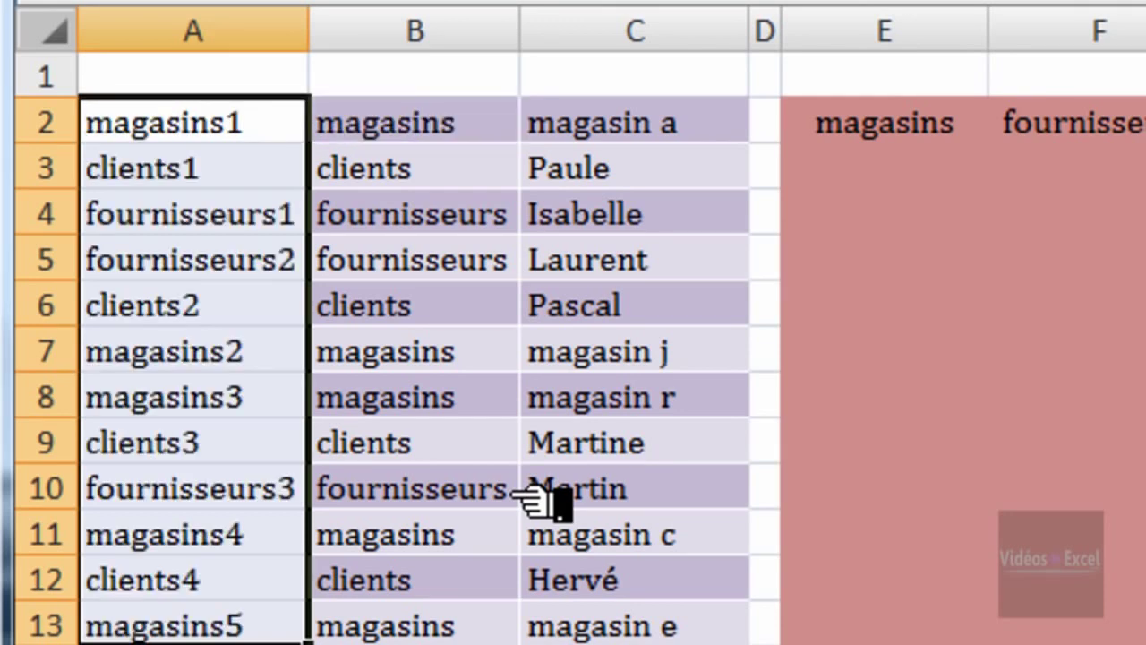
Check the helper formulas in A7 and A8, comparing how the NB.SI range expands from $B$2 on each row
{"action": "left_click", "coordinate": [289, 128]}
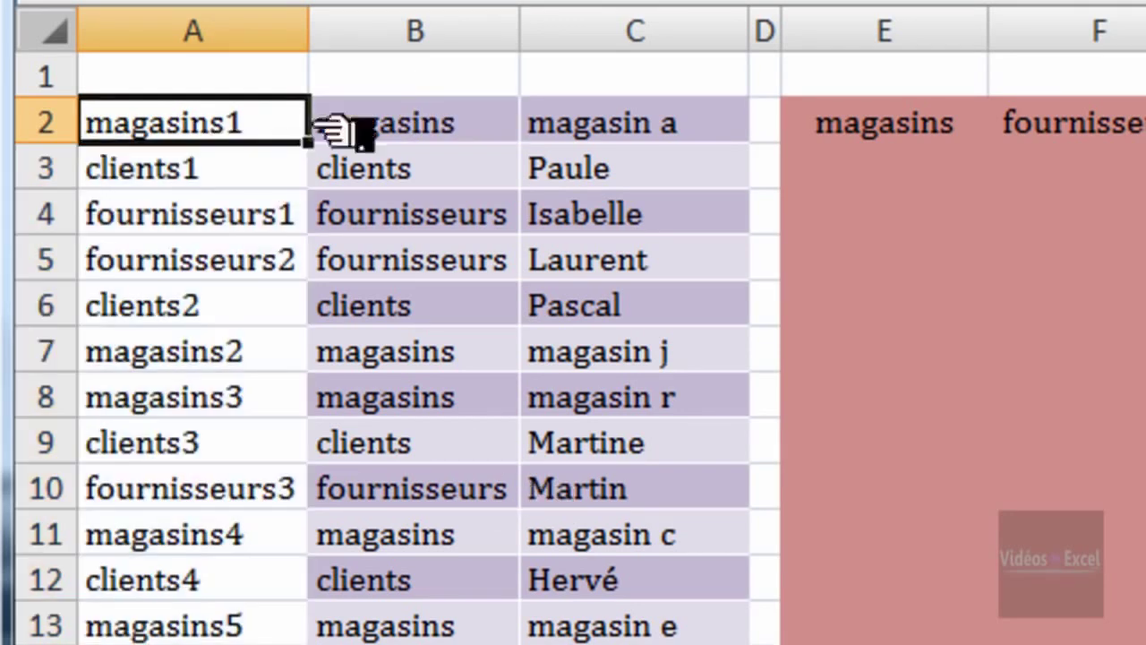
{"action": "left_click", "coordinate": [394, 126]}
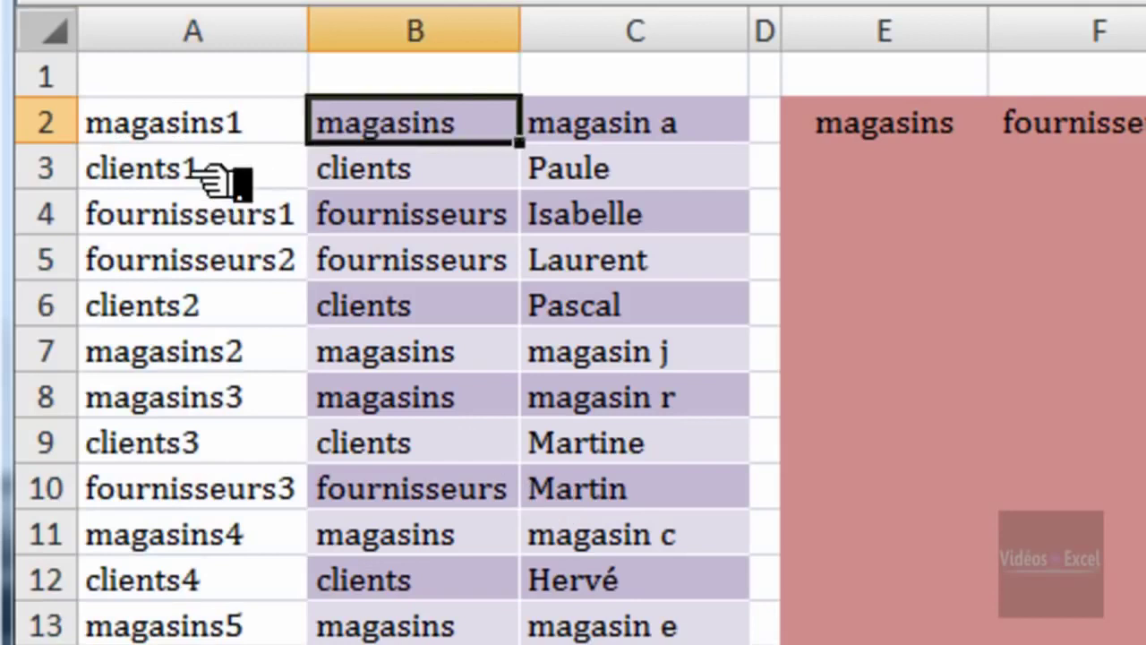
{"action": "left_click", "coordinate": [258, 360]}
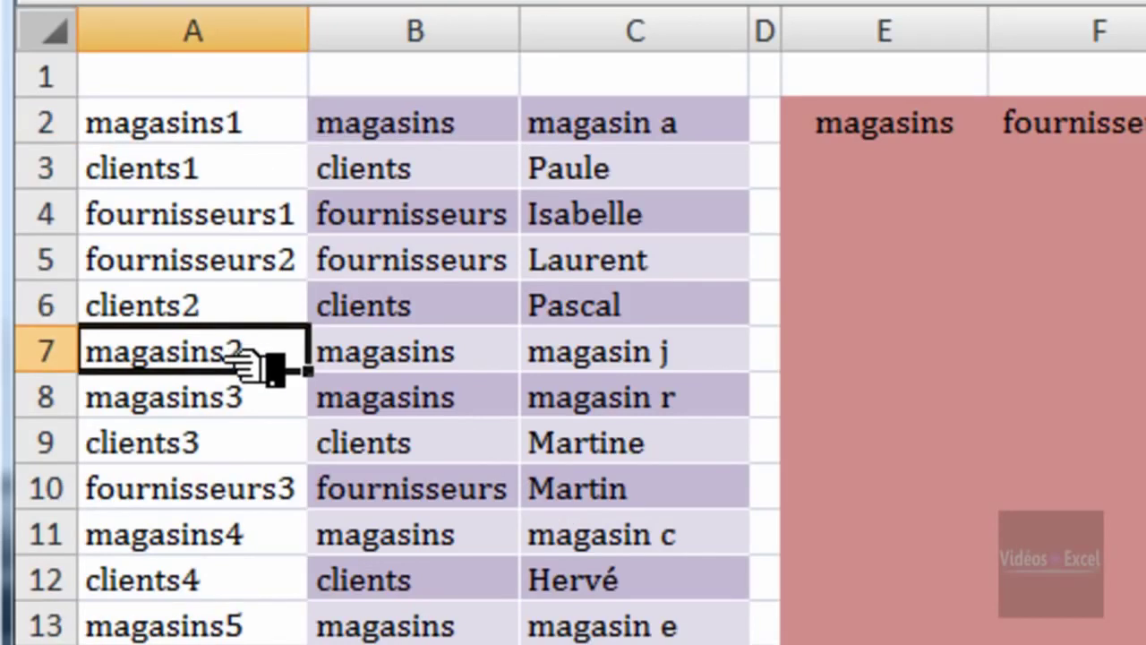
{"action": "type", "text": "=B7&NB.SI($B$2:B7;B7)"}
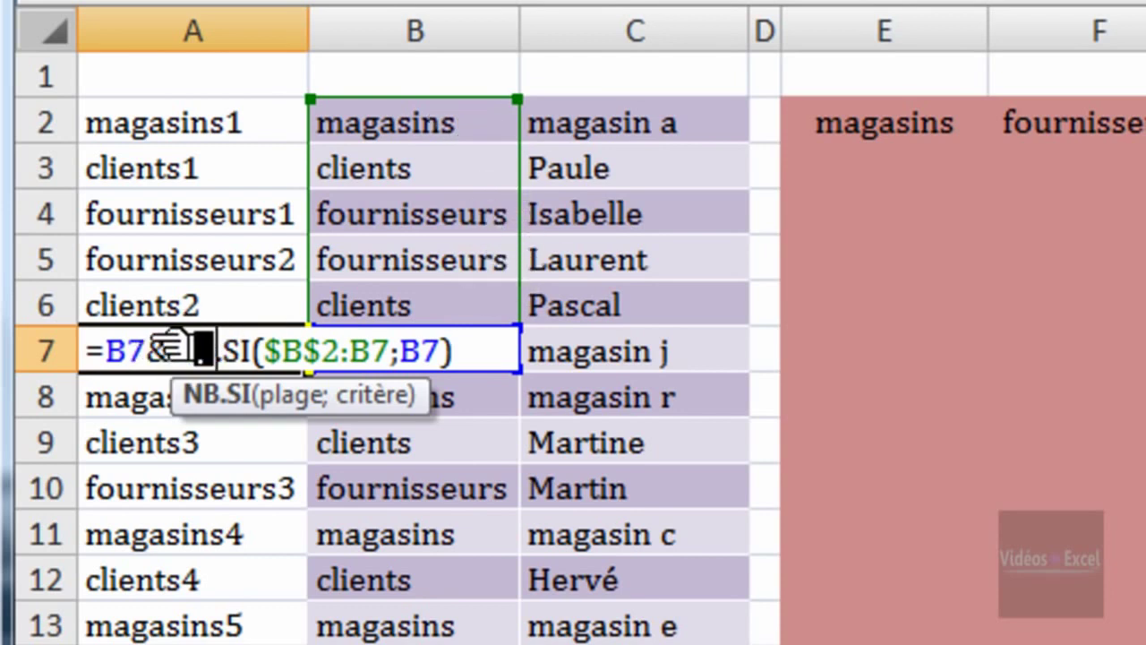
{"action": "key", "text": "ctrl+Return"}
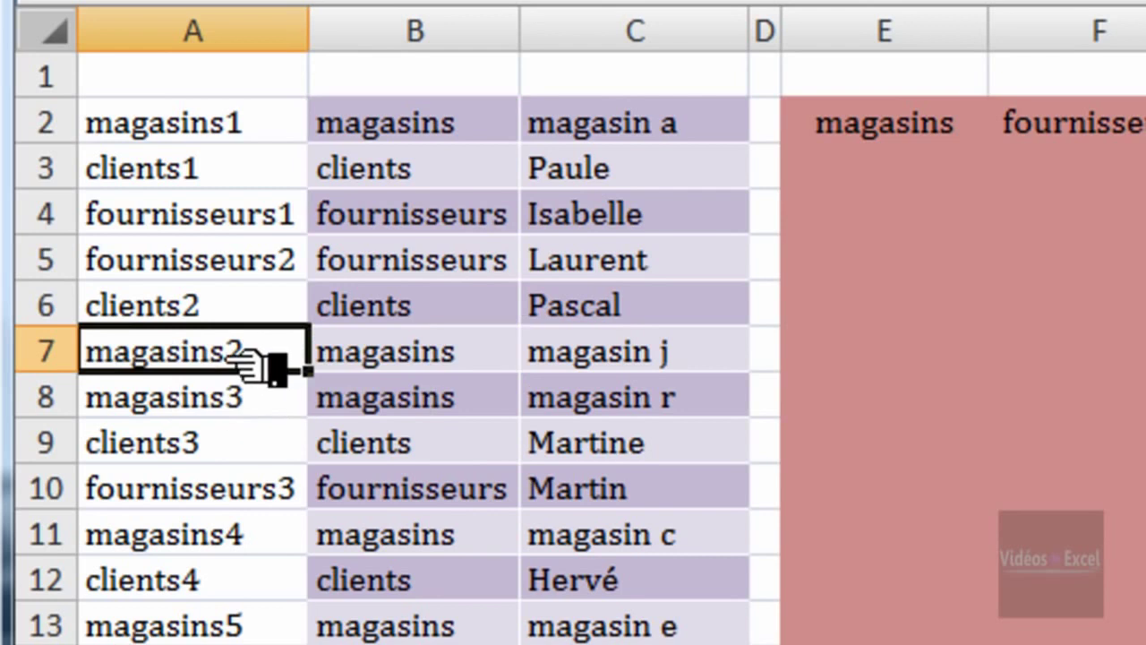
{"action": "double_click", "coordinate": [257, 397]}
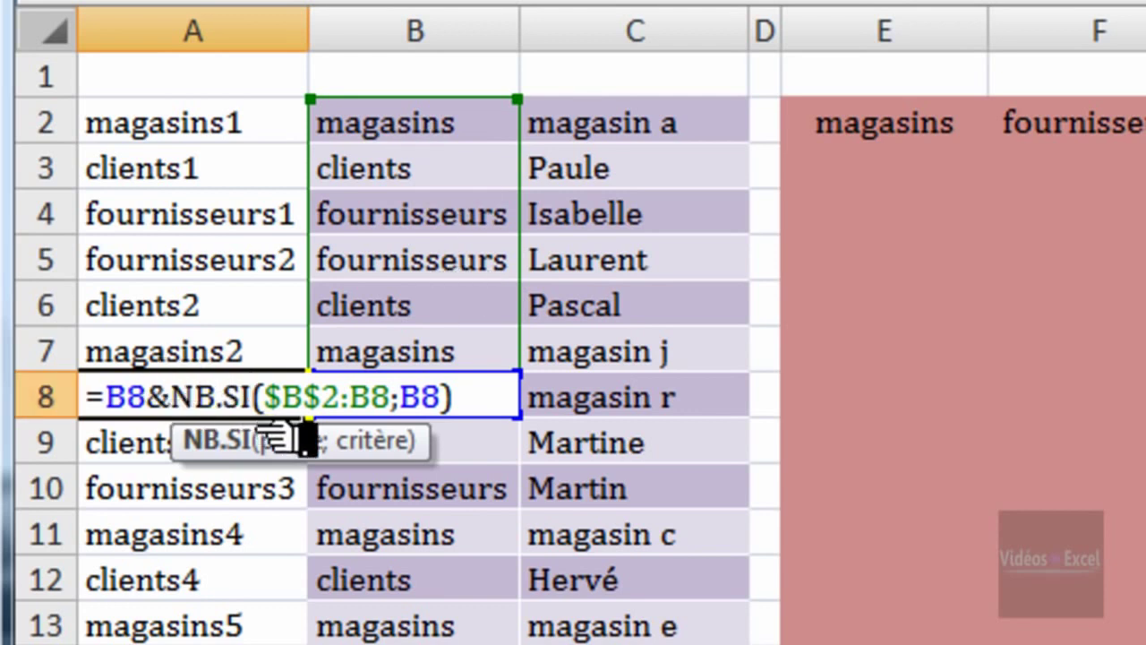
{"action": "key", "text": "ctrl+Return"}
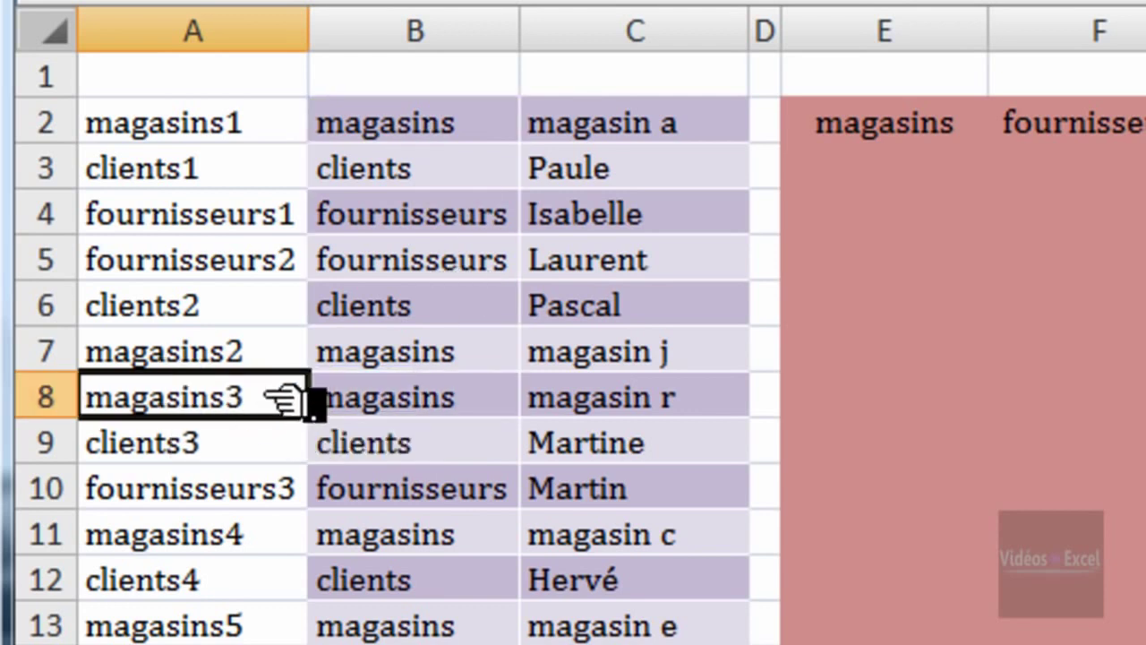
Examine how the helper keys in column A number each occurrence of clients, fournisseurs and magasins
{"action": "left_click", "coordinate": [222, 170]}
{"action": "left_click", "coordinate": [243, 259]}
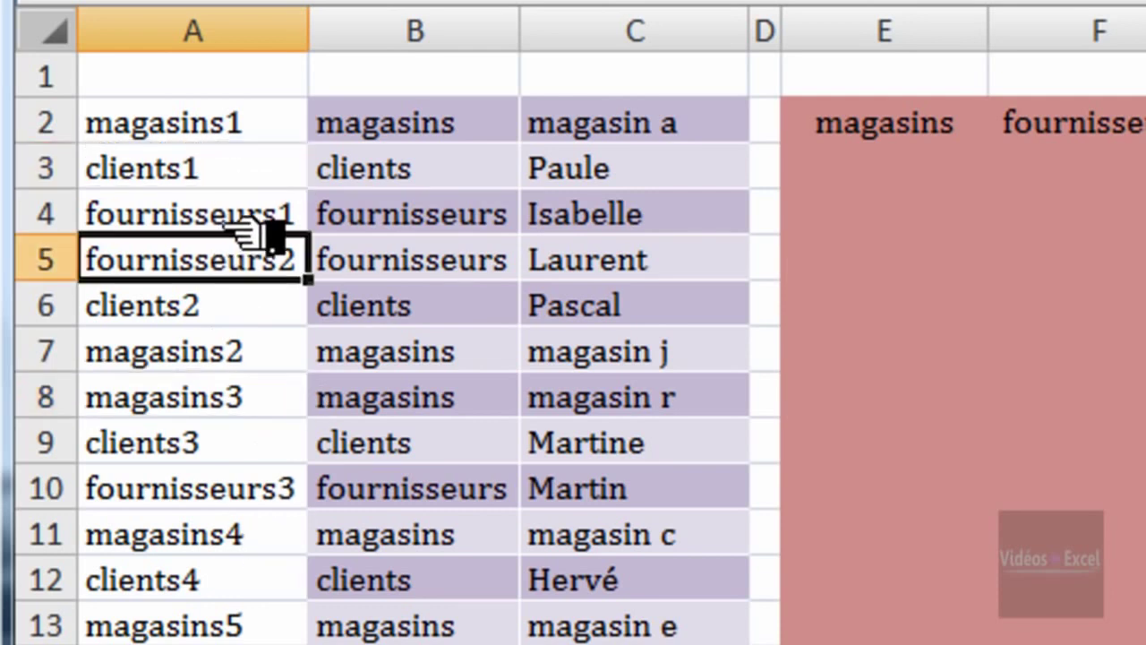
{"action": "left_click", "coordinate": [235, 170]}
{"action": "left_click", "coordinate": [256, 220]}
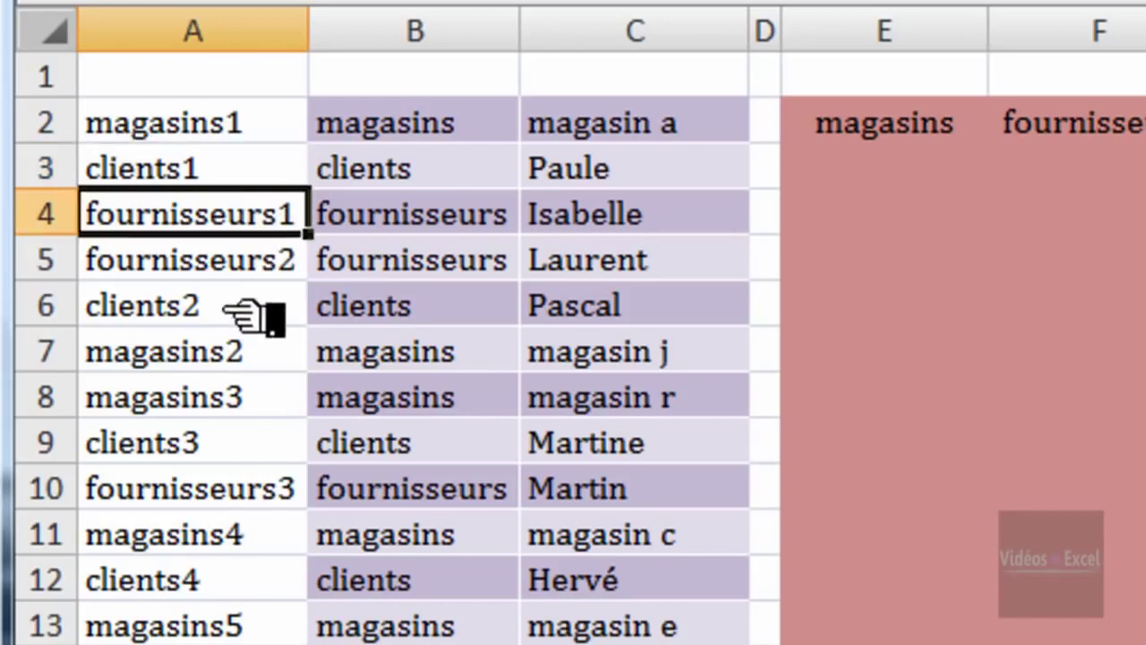
{"action": "left_click", "coordinate": [248, 310]}
{"action": "left_click", "coordinate": [252, 356]}
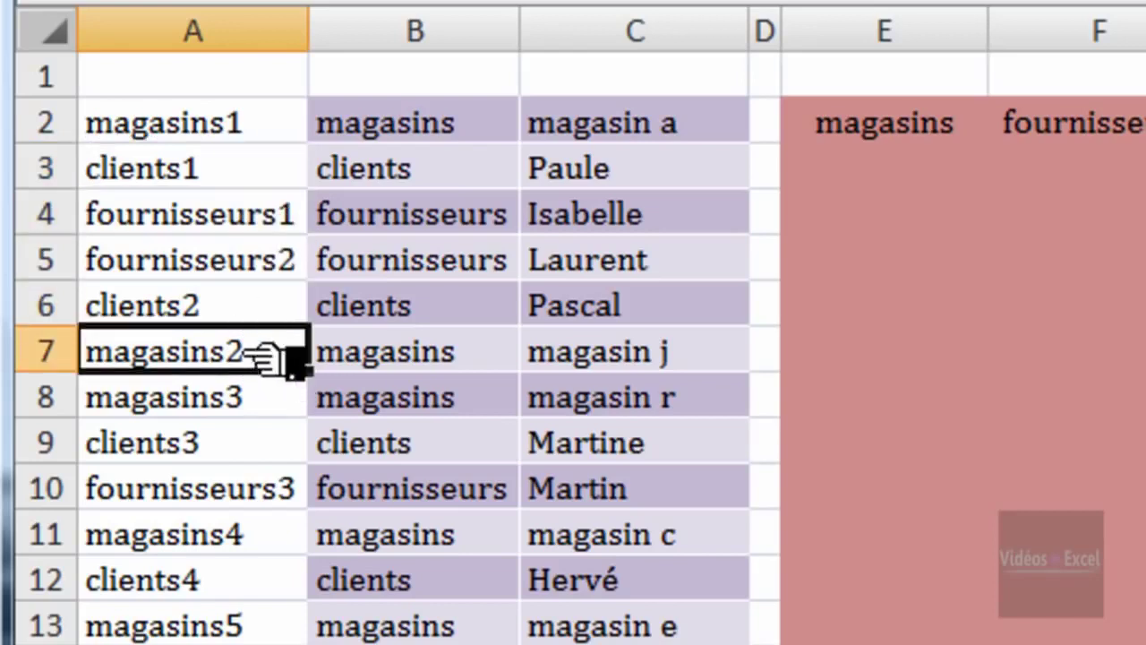
{"action": "left_click", "coordinate": [249, 124]}
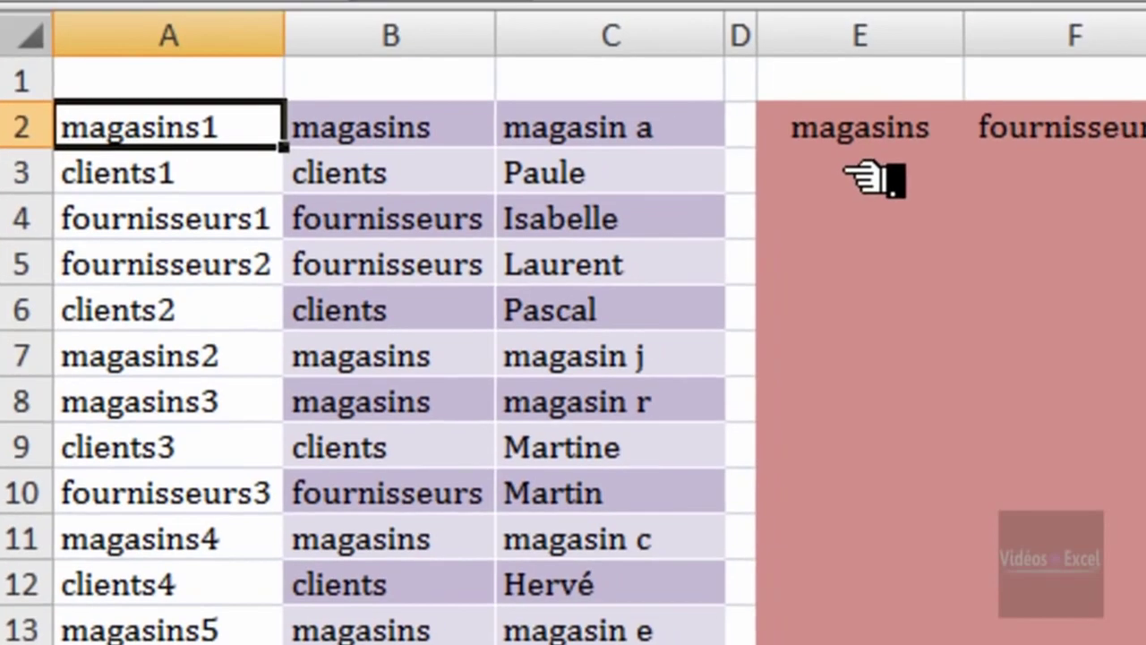
Select the result area under the three headers, from E3 across to column G, and begin a formula with the SI function
{"action": "left_click", "coordinate": [895, 179]}
{"action": "left_click_drag", "start_coordinate": [657, 227], "coordinate": [1041, 626]}
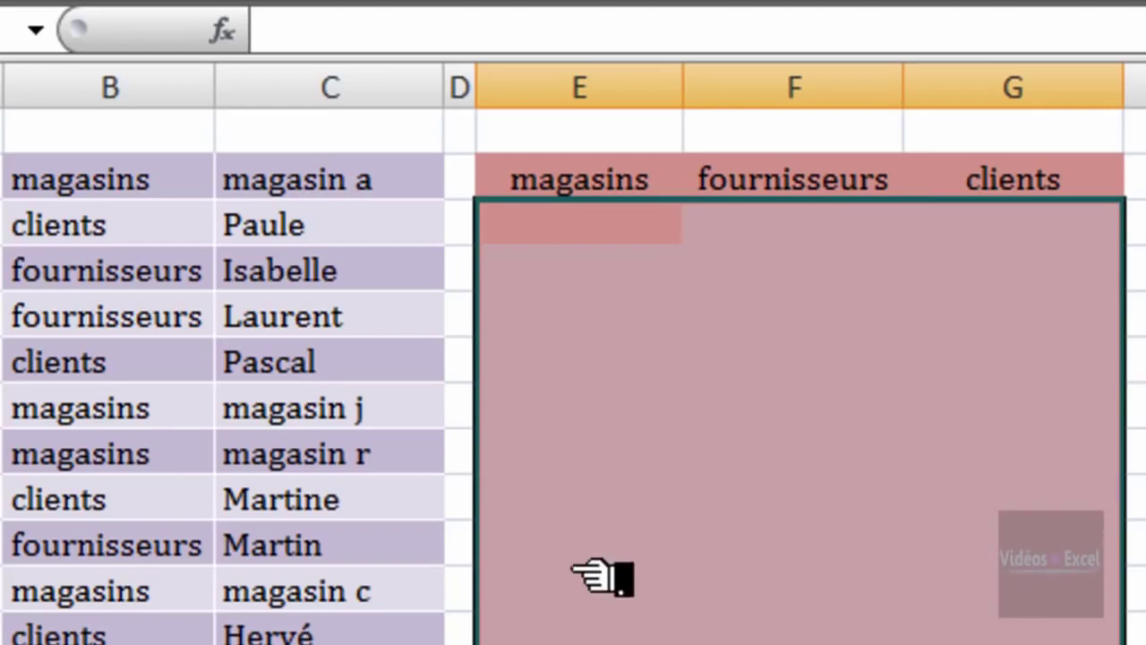
{"action": "left_click", "coordinate": [593, 537]}
{"action": "left_click", "coordinate": [593, 222]}
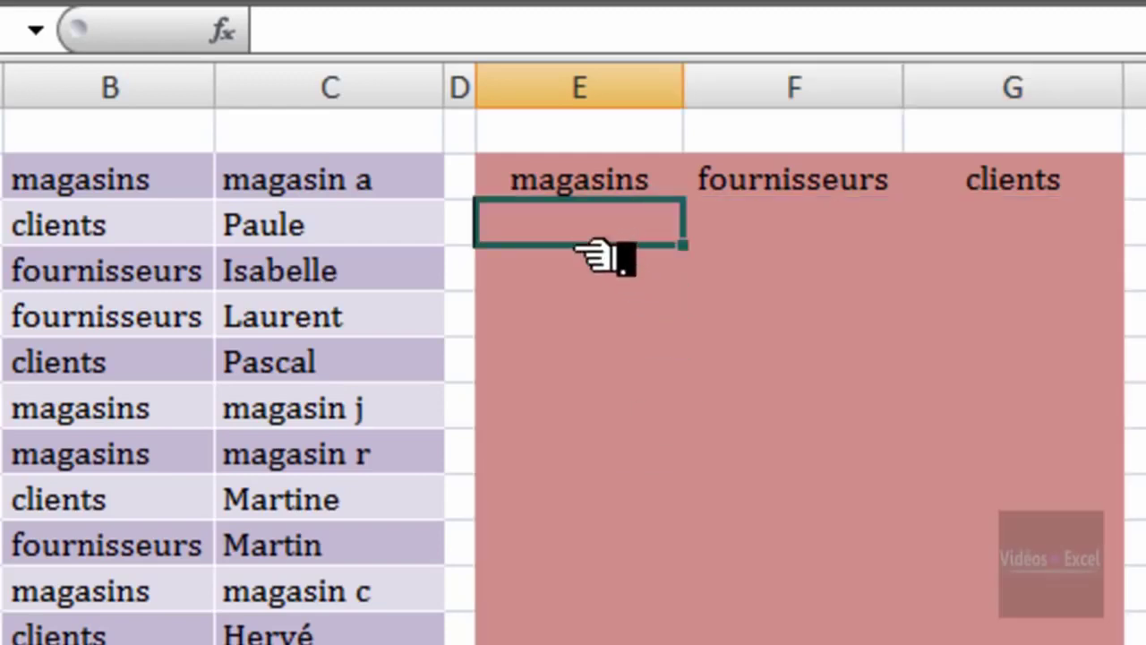
{"action": "left_click_drag", "start_coordinate": [584, 228], "coordinate": [1020, 640]}
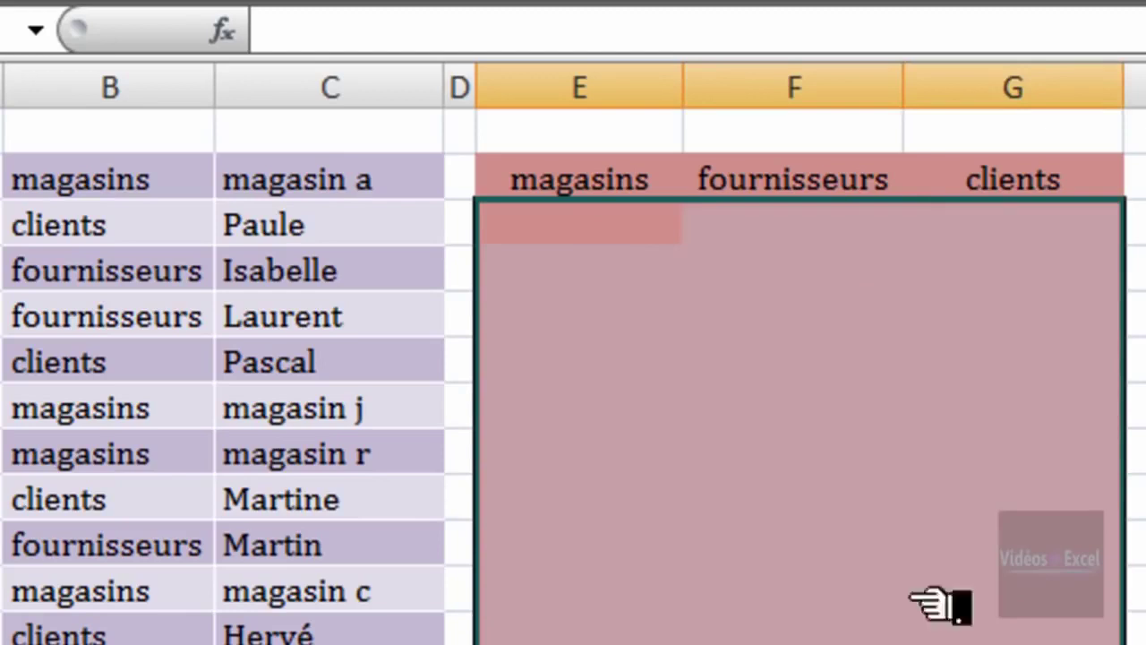
{"action": "type", "text": "="}
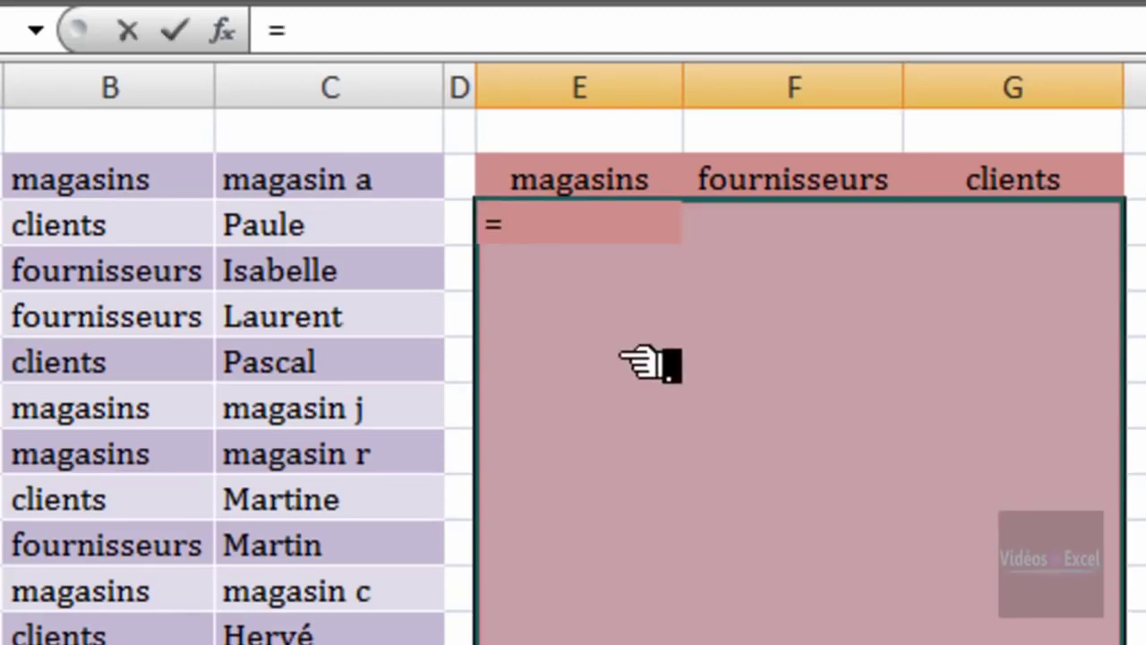
{"action": "type", "text": "si"}
{"action": "key", "text": "Tab"}
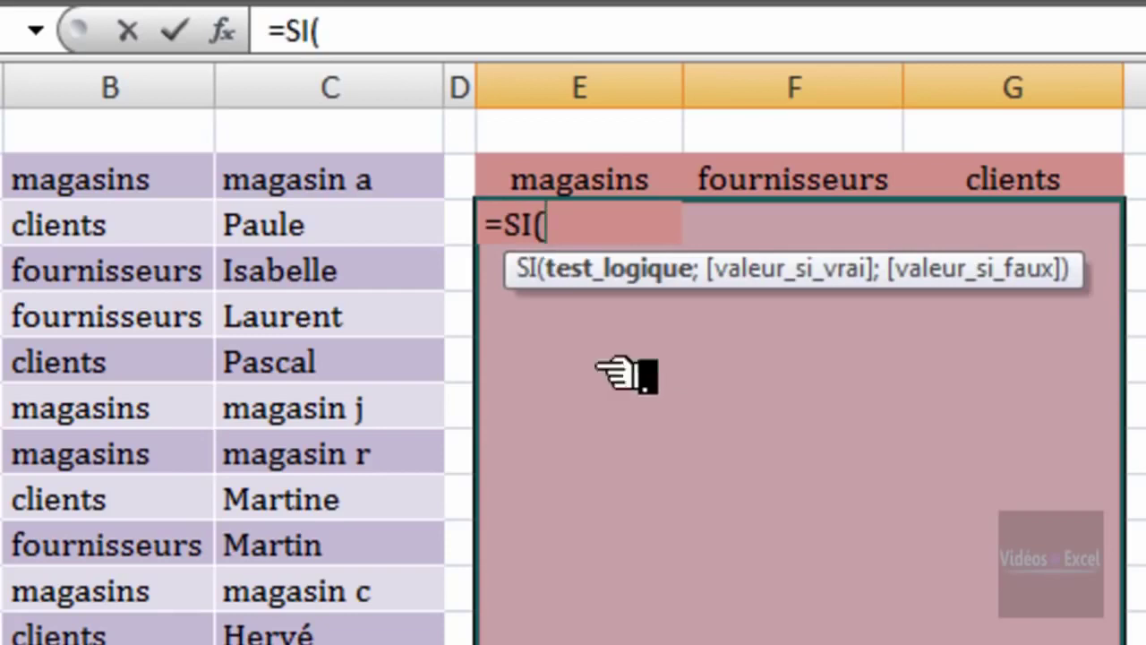
{"action": "left_click_drag", "start_coordinate": [535, 283], "coordinate": [542, 391]}
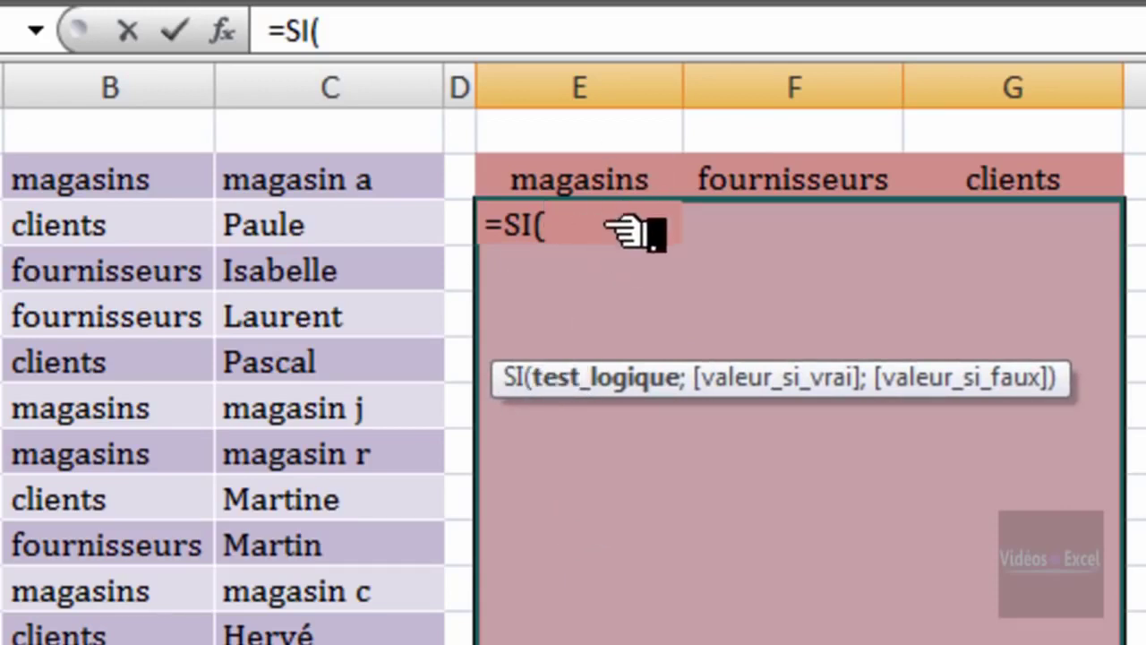
Start the SI logical test with the LIGNES function over the range E3:E3
{"action": "type", "text": "lig"}
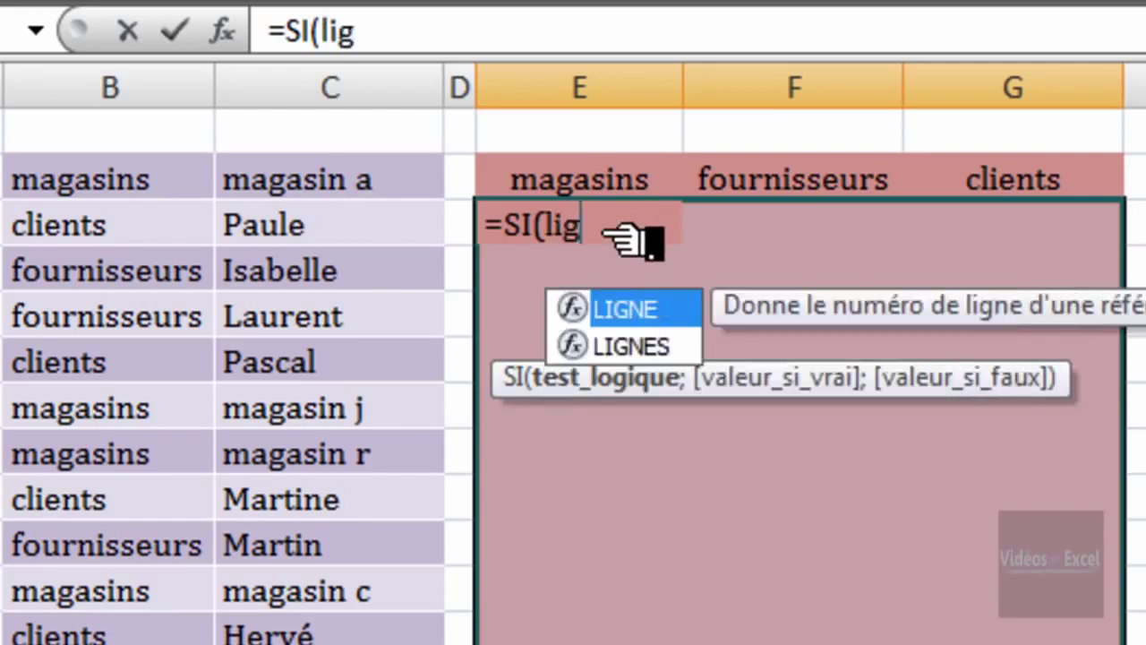
{"action": "type", "text": "n"}
{"action": "key", "text": "Down"}
{"action": "key", "text": "Tab"}
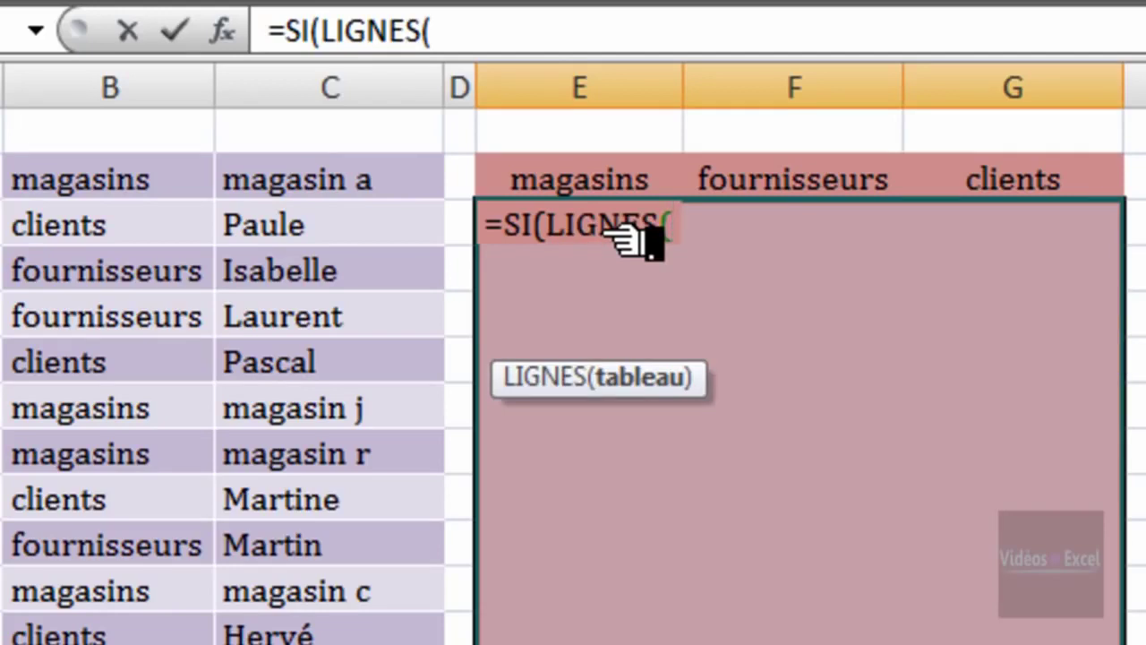
{"action": "left_click", "coordinate": [631, 277]}
{"action": "key", "text": "Up"}
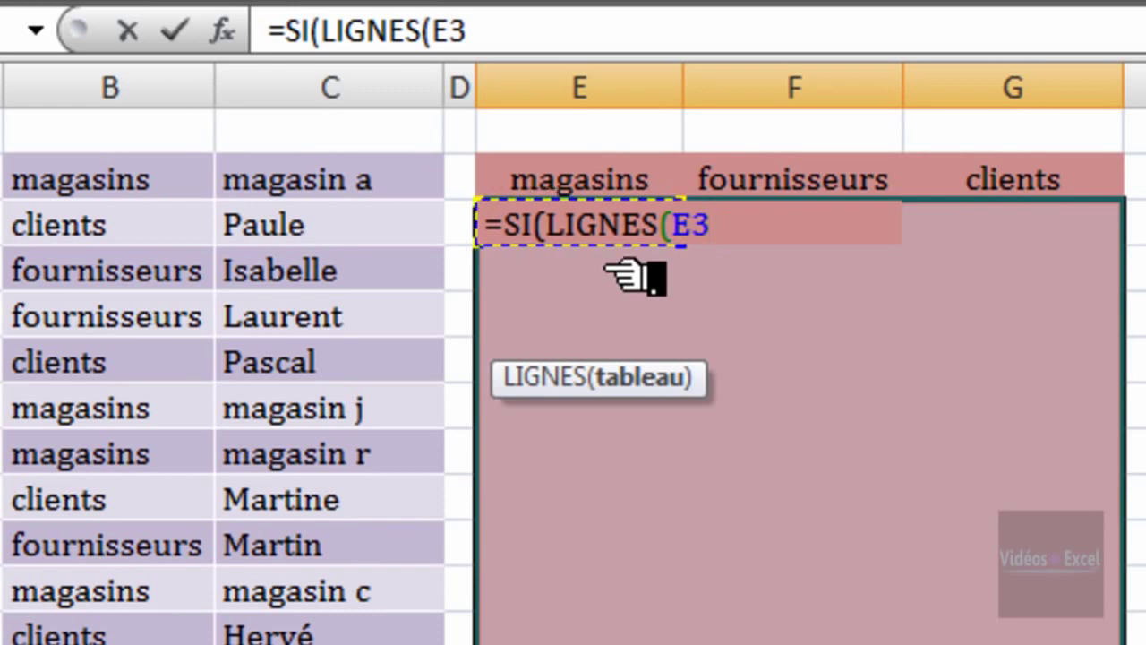
{"action": "type", "text": ":E3"}
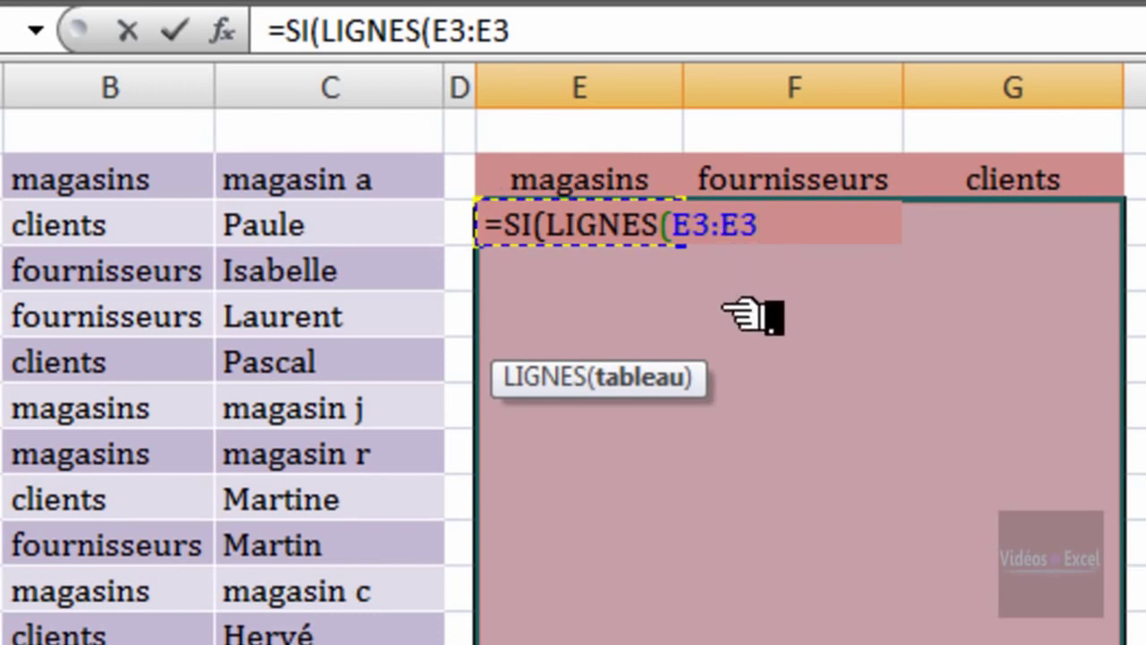
Lock the row of the first LIGNES reference to make the range E$3:E3, and follow the function with the <= operator
{"action": "left_click", "coordinate": [695, 230]}
{"action": "left_click", "coordinate": [695, 238]}
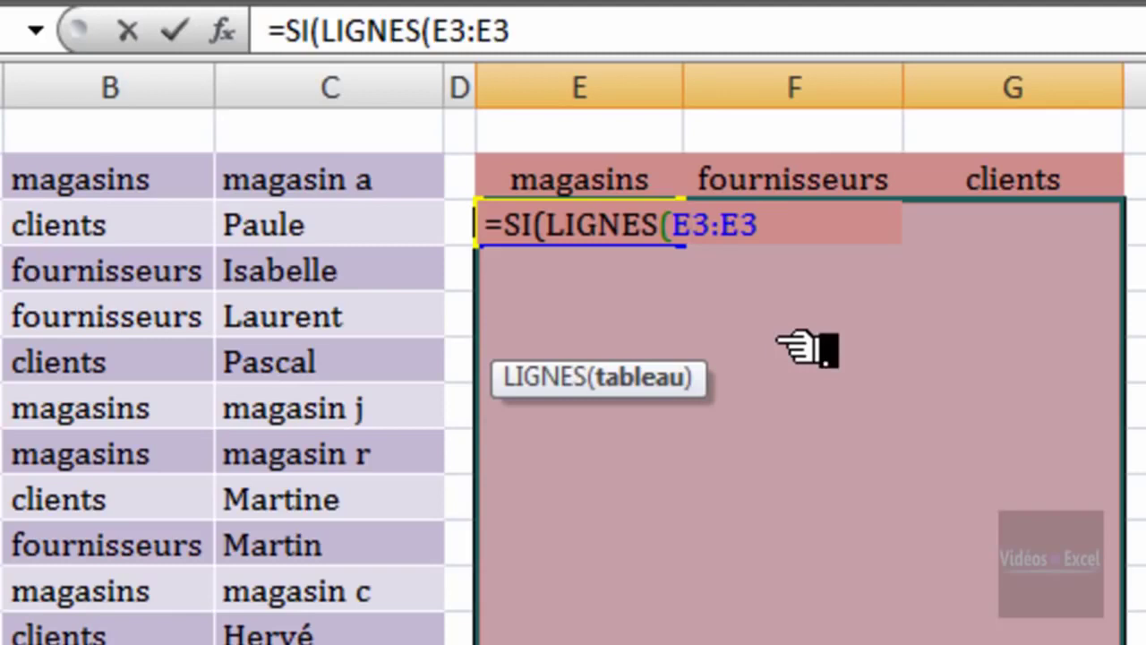
{"action": "key", "text": "F4"}
{"action": "key", "text": "F4"}
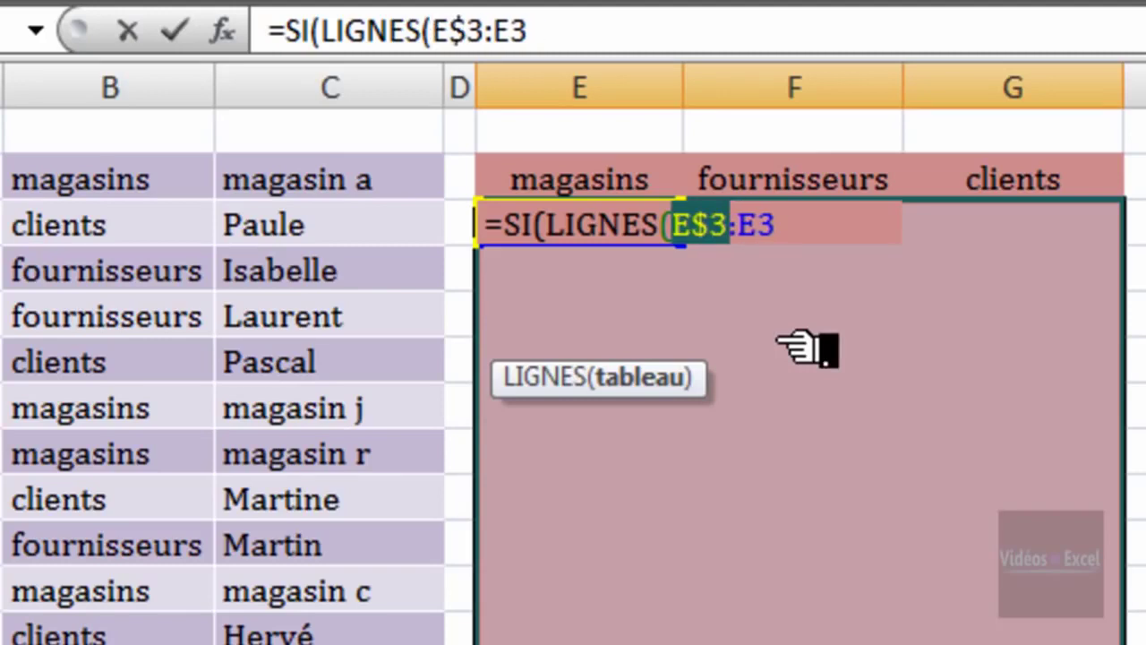
{"action": "left_click", "coordinate": [802, 229]}
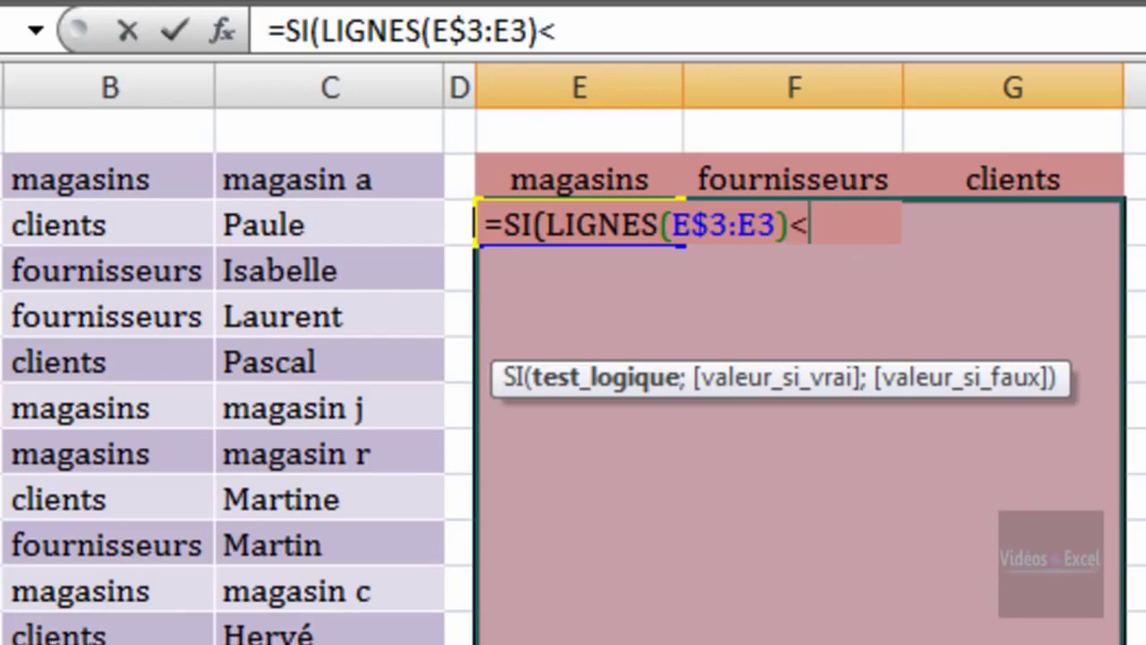
Complete the comparison with NB.SI, counting in the absolute range $B$2:$B$13 with the row-locked header E$2 as criterion
{"action": "type", "text": "nb."}
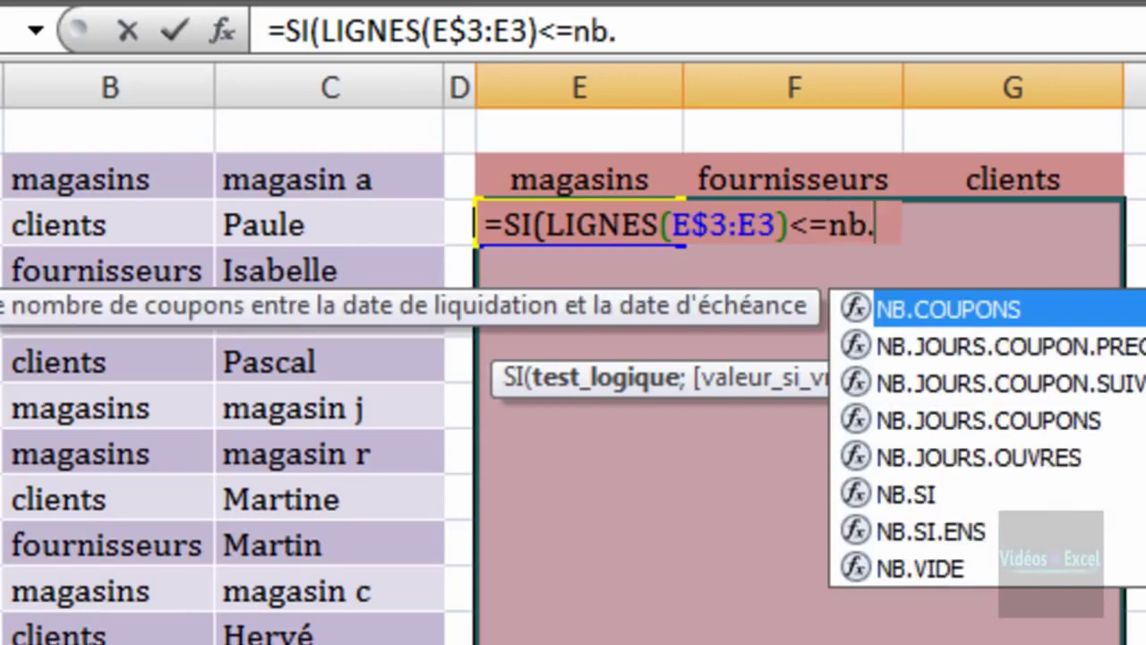
{"action": "type", "text": "s"}
{"action": "key", "text": "Tab"}
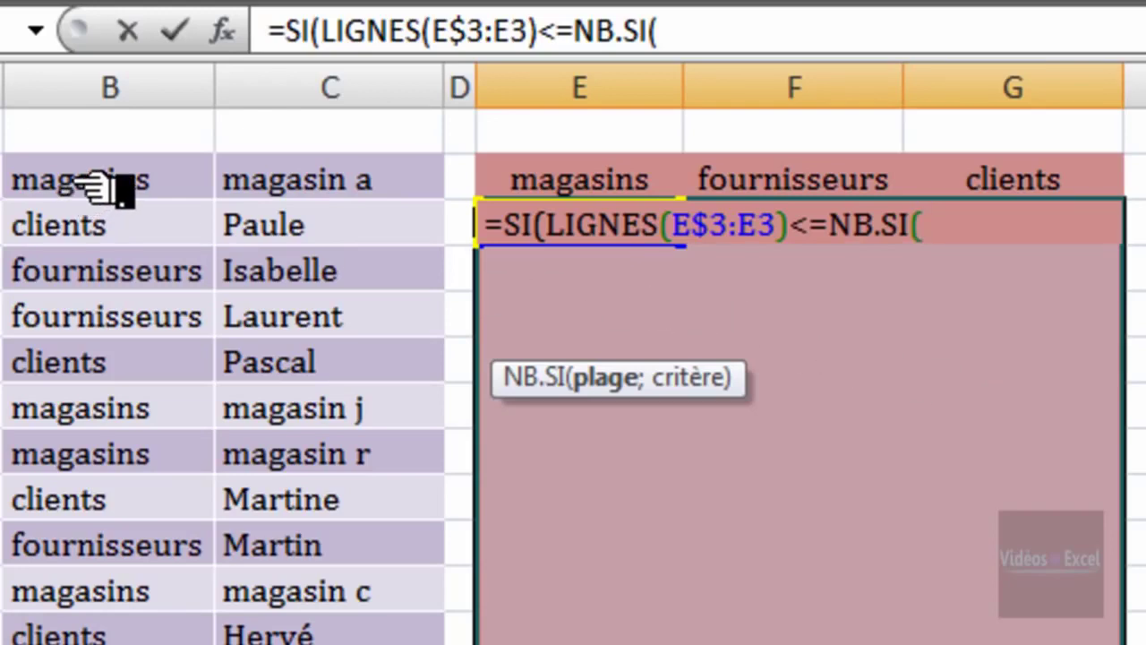
{"action": "left_click_drag", "start_coordinate": [103, 185], "coordinate": [107, 640]}
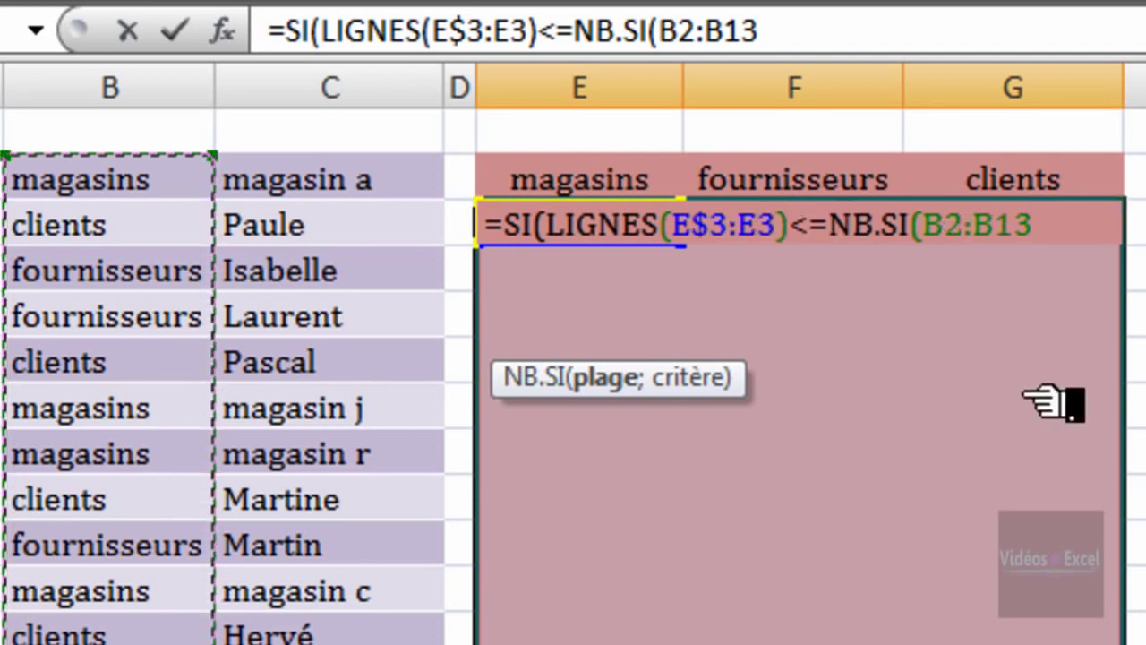
{"action": "key", "text": "F4"}
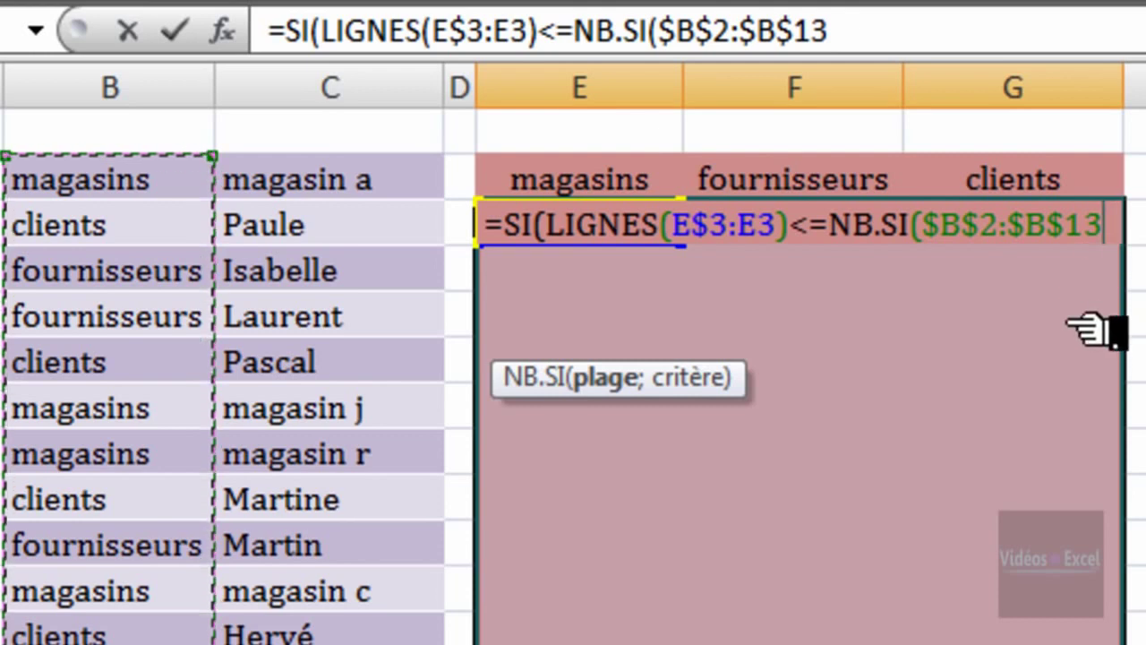
{"action": "type", "text": ";"}
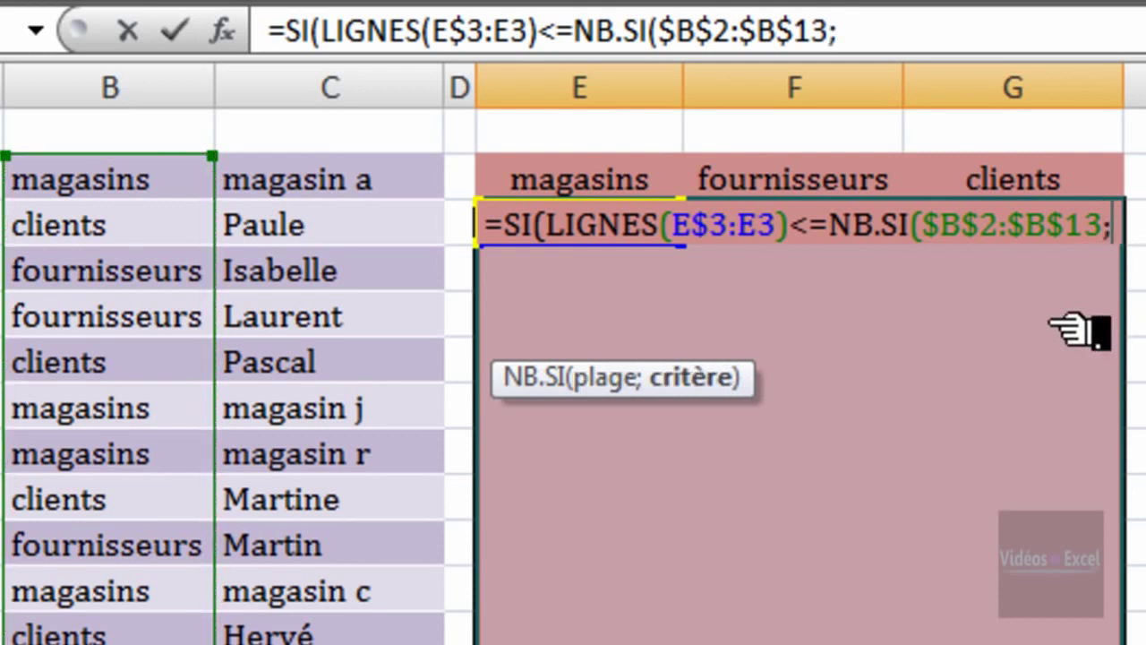
{"action": "left_click", "coordinate": [631, 185]}
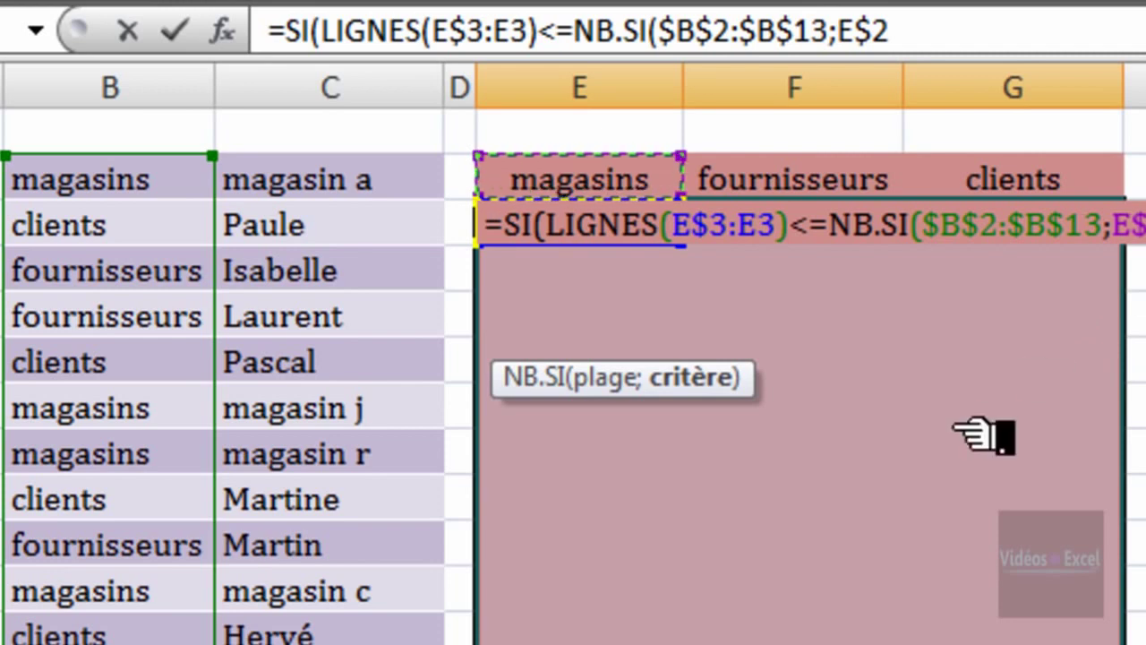
{"action": "type", "text": ")"}
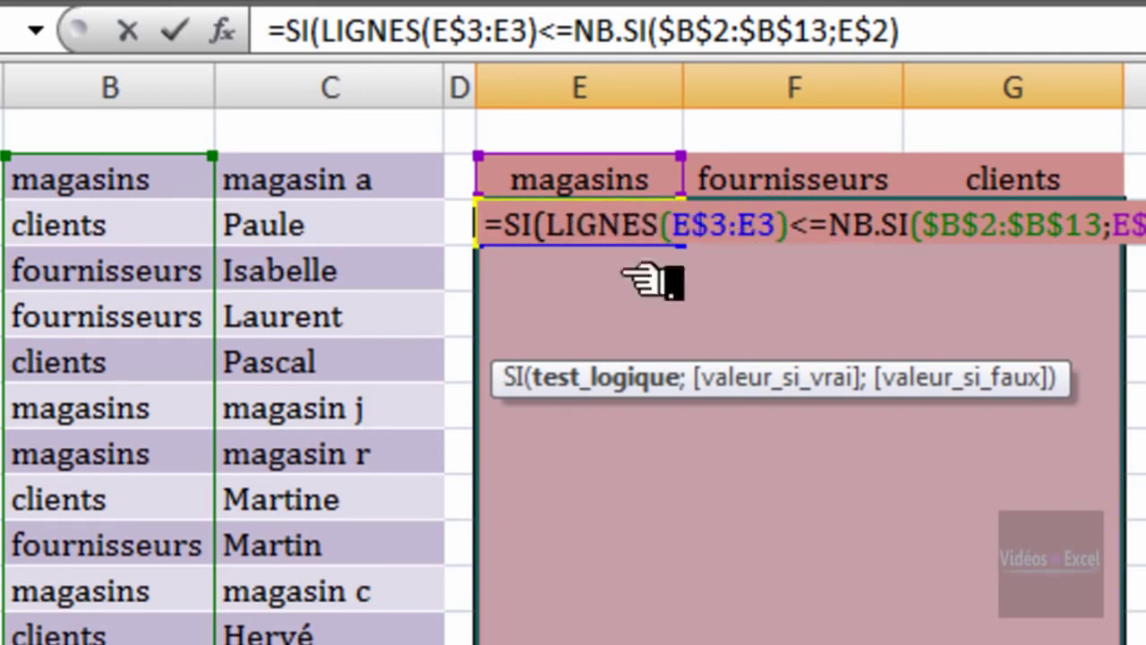
Evaluate the LIGNES(E$3:E3) part inside the formula to check its result, and restore the original expression
{"action": "left_click_drag", "start_coordinate": [548, 226], "coordinate": [786, 222]}
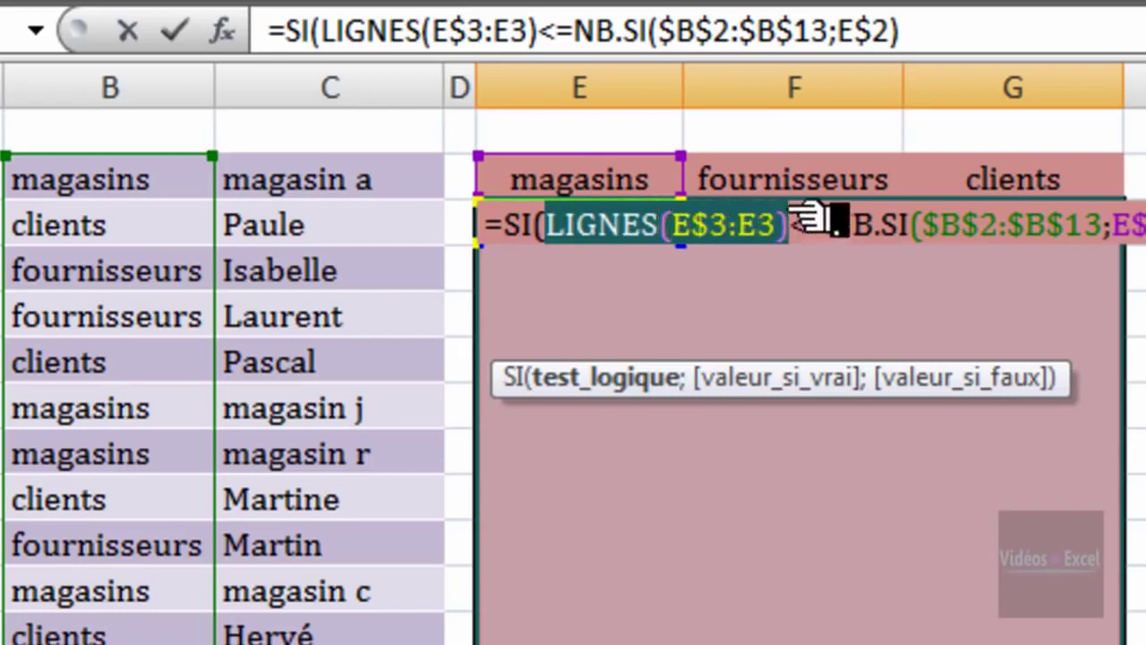
{"action": "key", "text": "F9"}
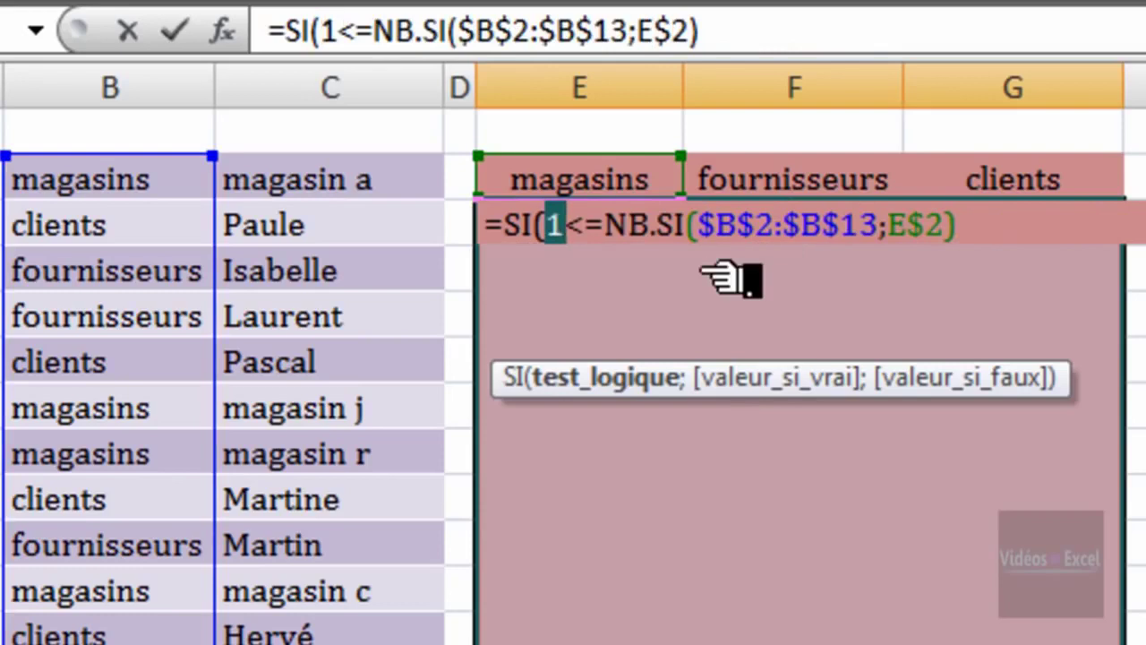
{"action": "key", "text": "ctrl+z"}
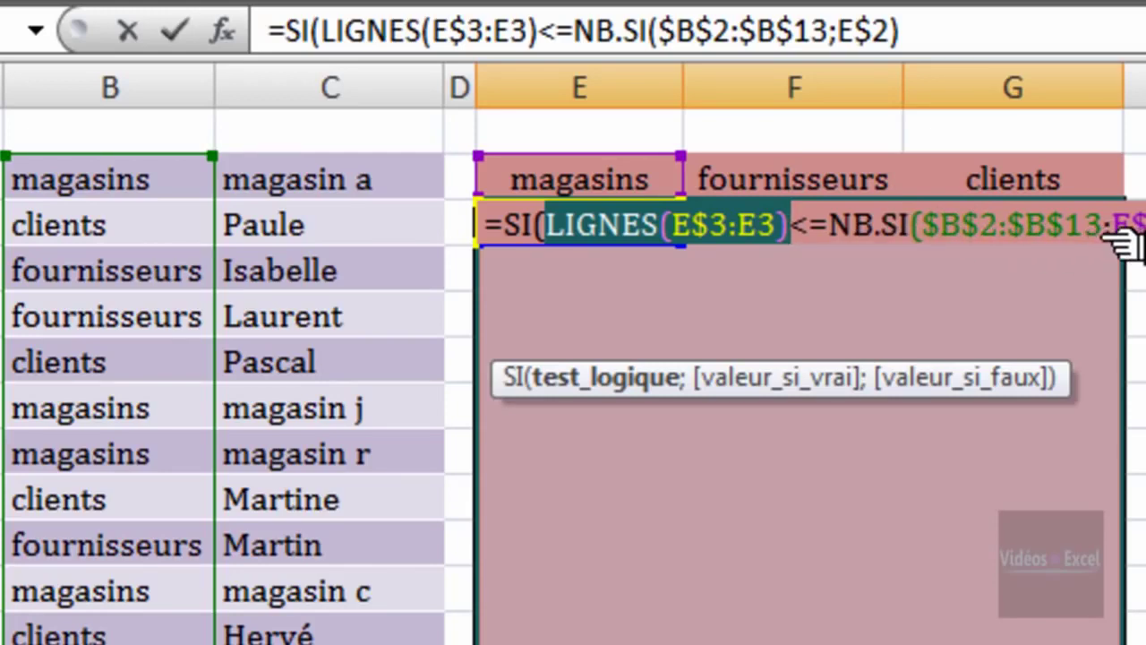
{"action": "left_click", "coordinate": [972, 226]}
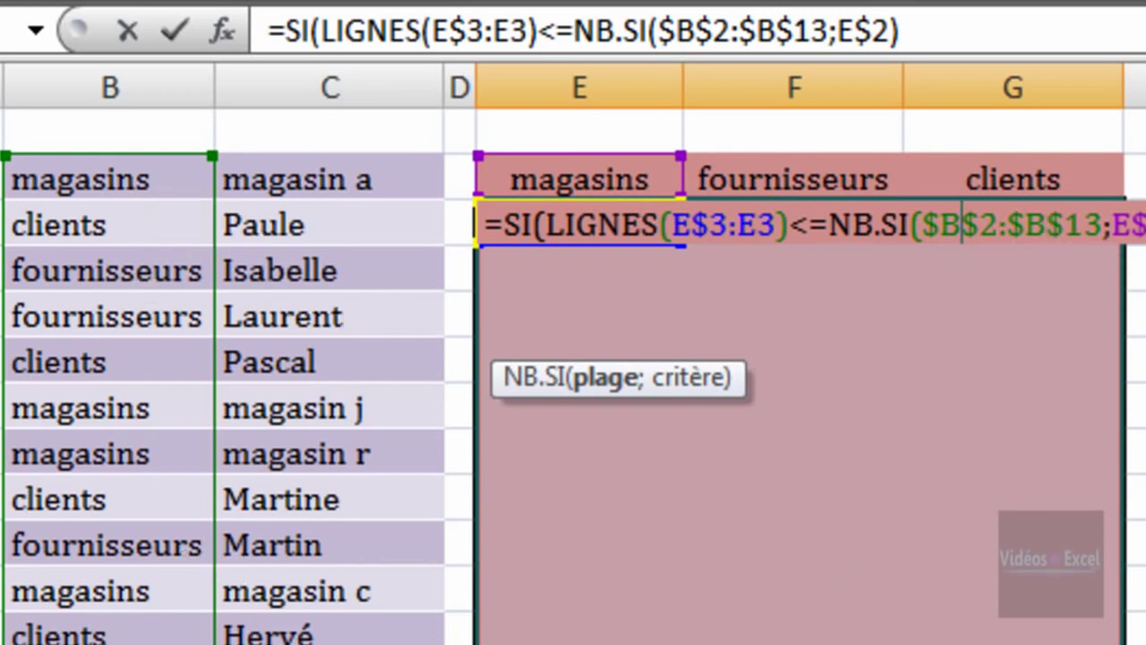
Start the RECHERCHEV function as the value if true of the SI formula
{"action": "key", "text": "End"}
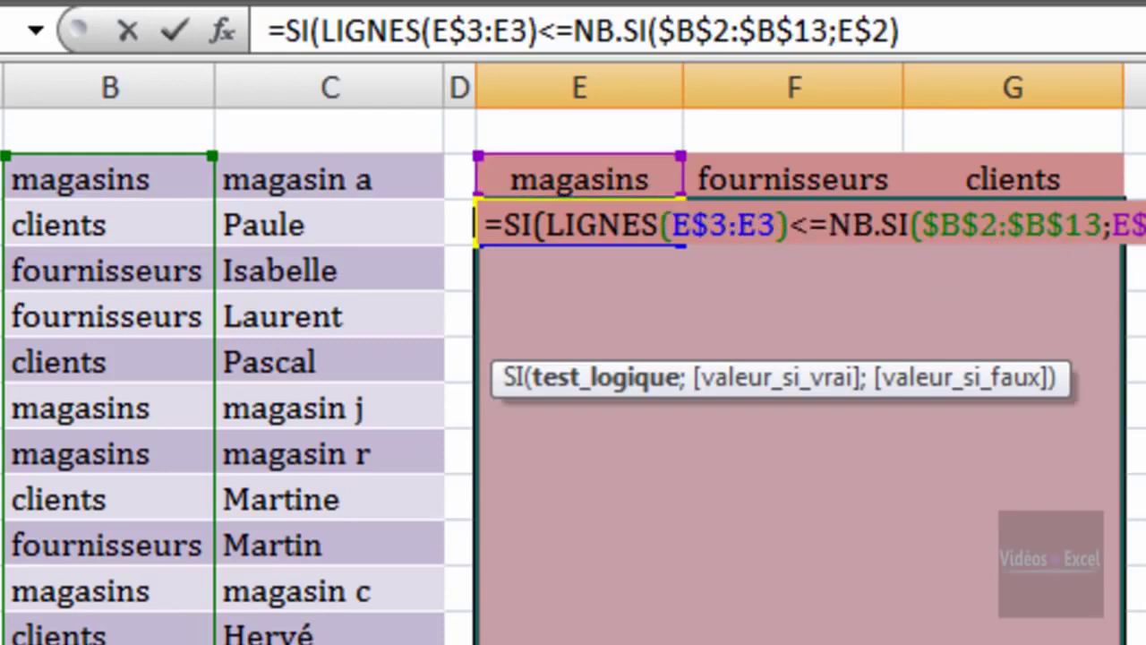
{"action": "type", "text": ";"}
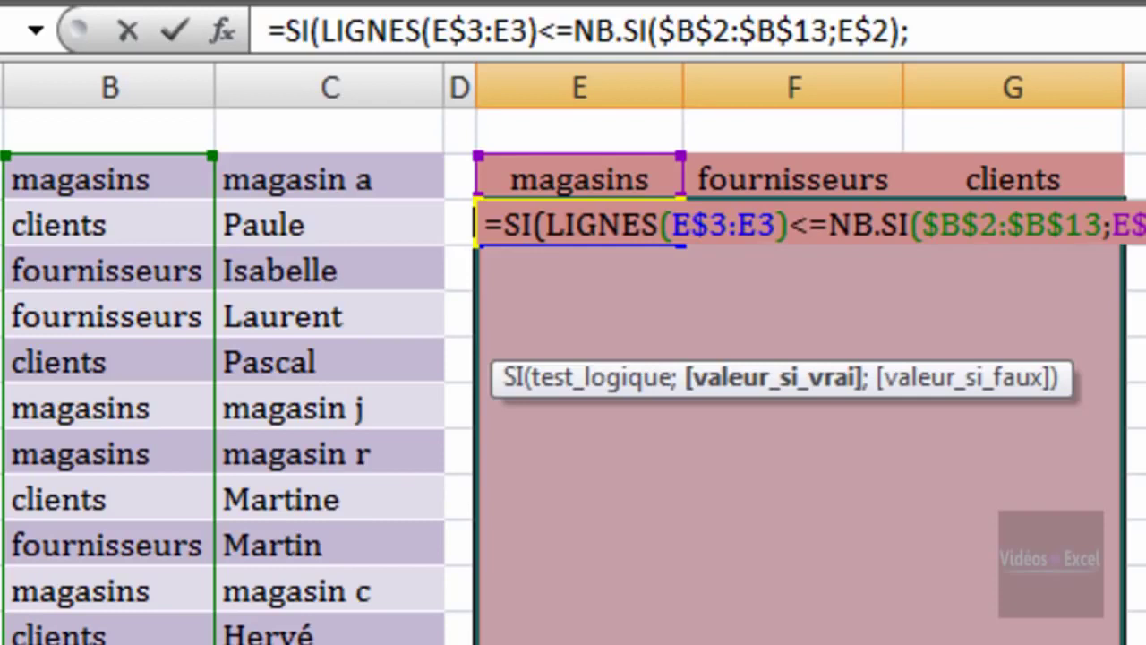
{"action": "type", "text": "rech"}
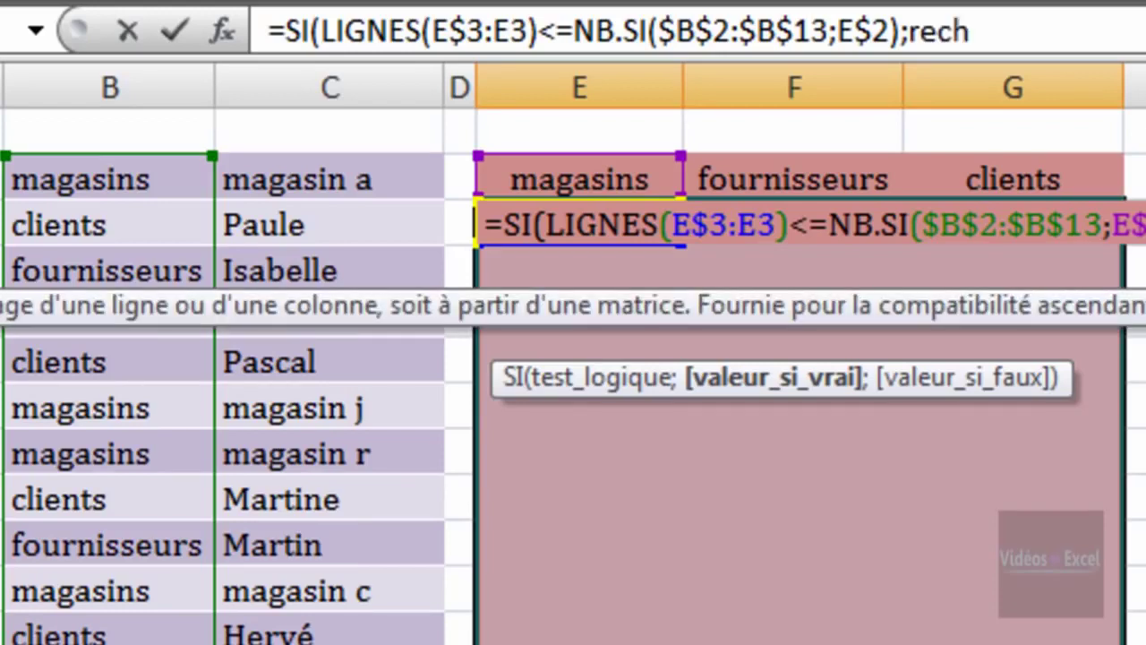
{"action": "type", "text": "e"}
{"action": "key", "text": "Down"}
{"action": "key", "text": "Tab"}
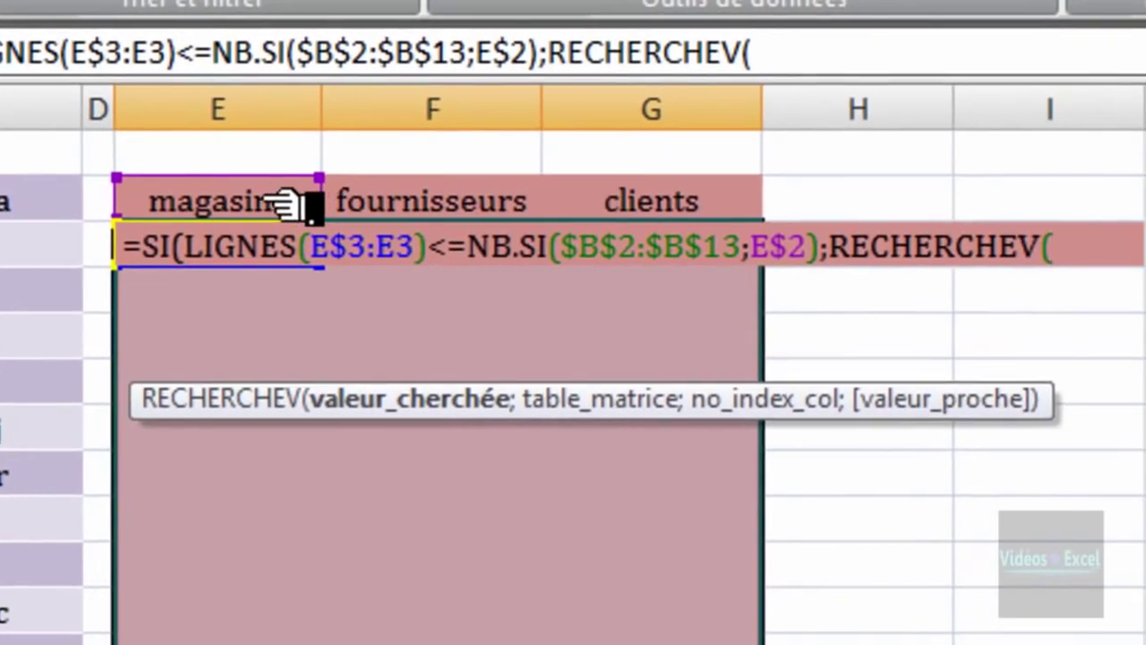
Set the RECHERCHEV lookup value to E$2&LIGNES(E$3:E3), reusing the LIGNES expression from the logical test
{"action": "left_click", "coordinate": [430, 195]}
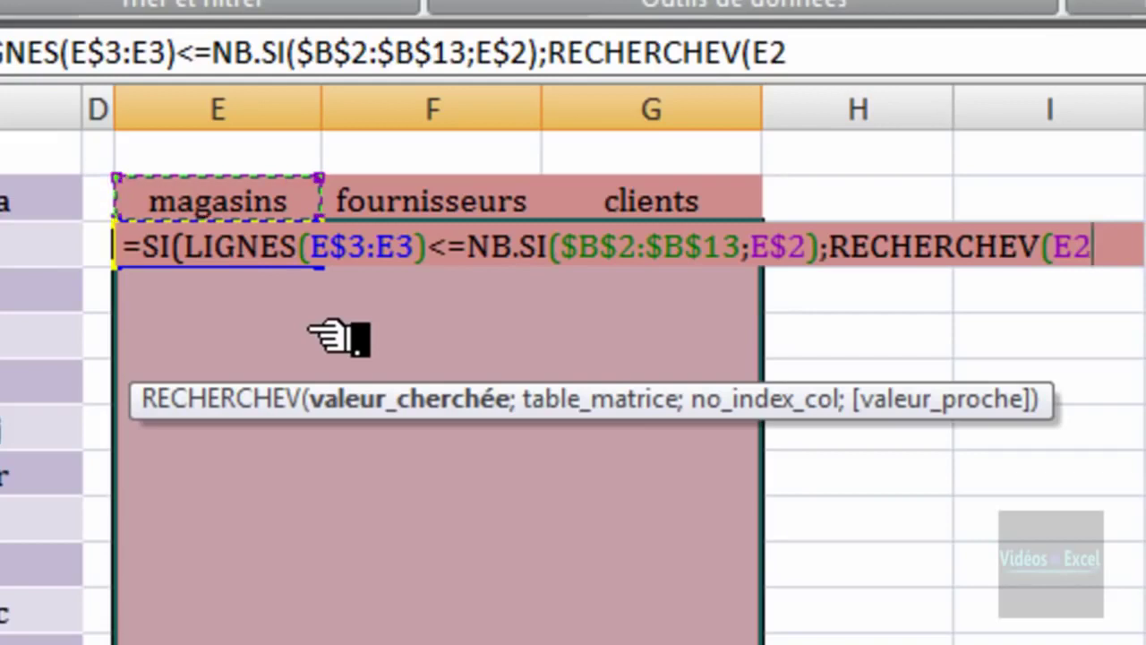
{"action": "key", "text": "F4"}
{"action": "key", "text": "F4"}
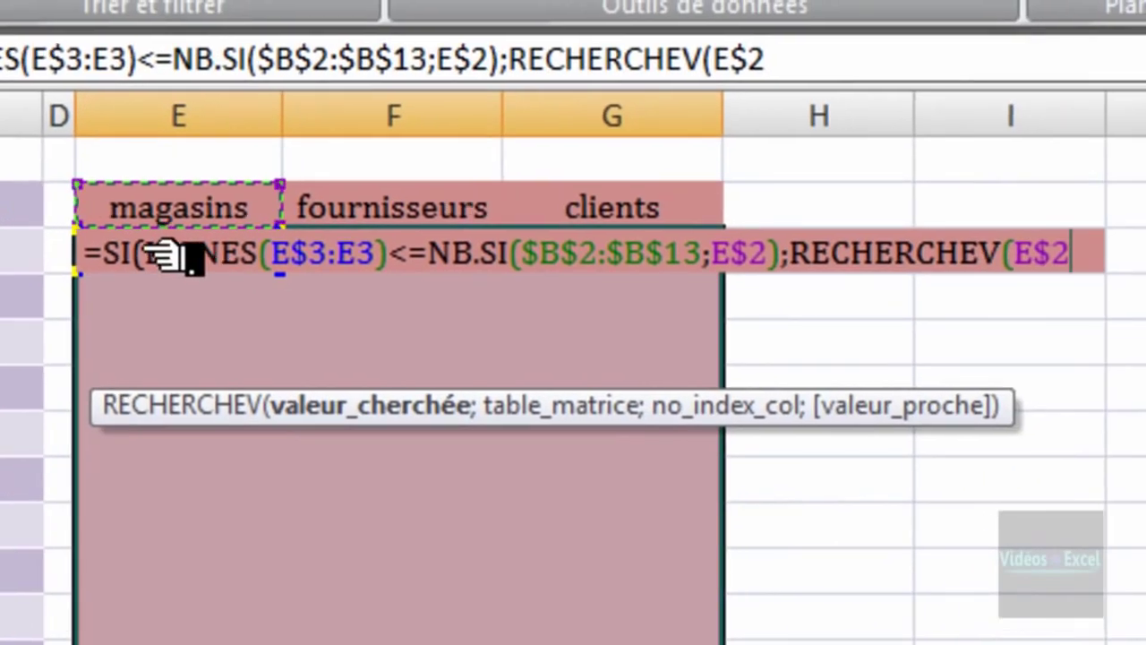
{"action": "left_click_drag", "start_coordinate": [148, 255], "coordinate": [392, 255]}
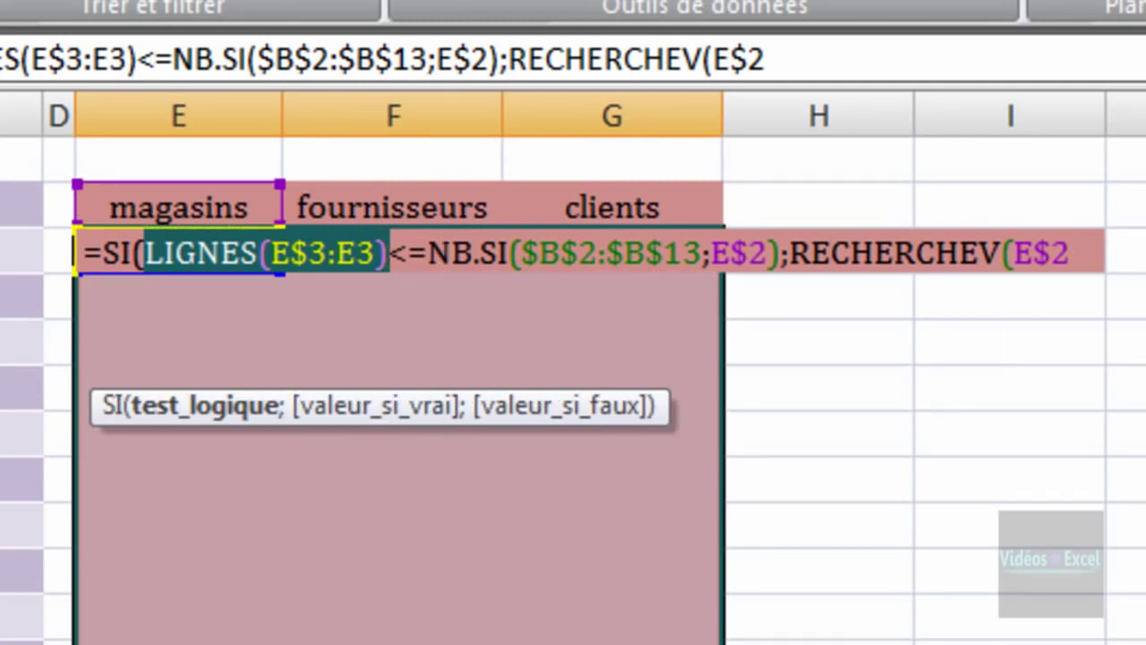
{"action": "left_click", "coordinate": [1076, 253]}
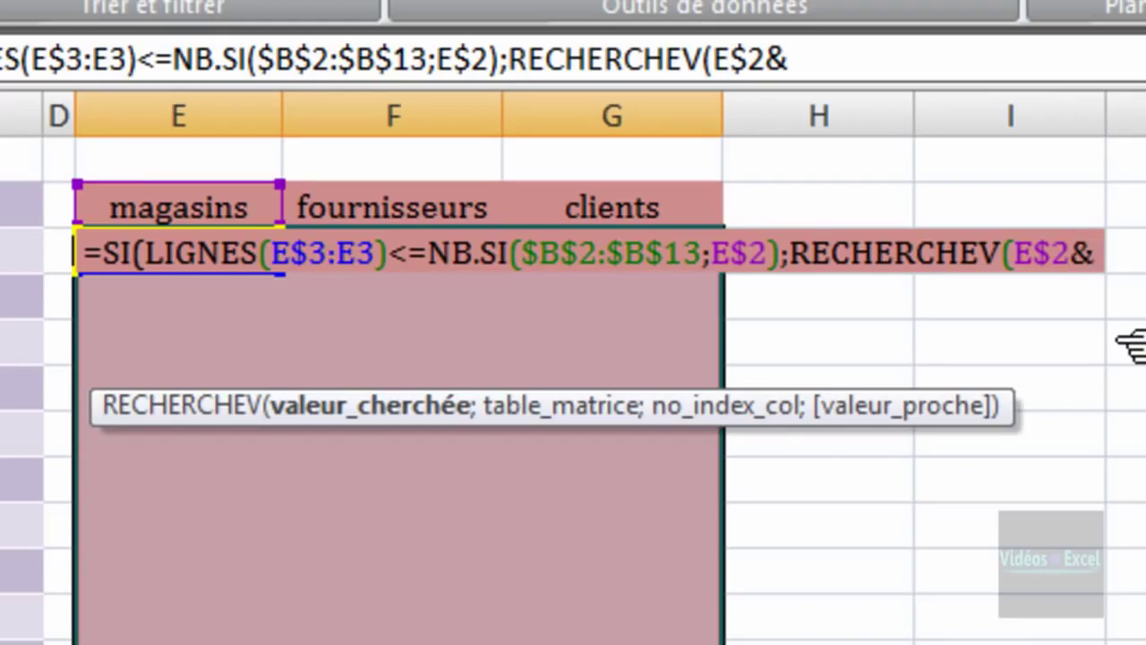
{"action": "key", "text": "ctrl+v"}
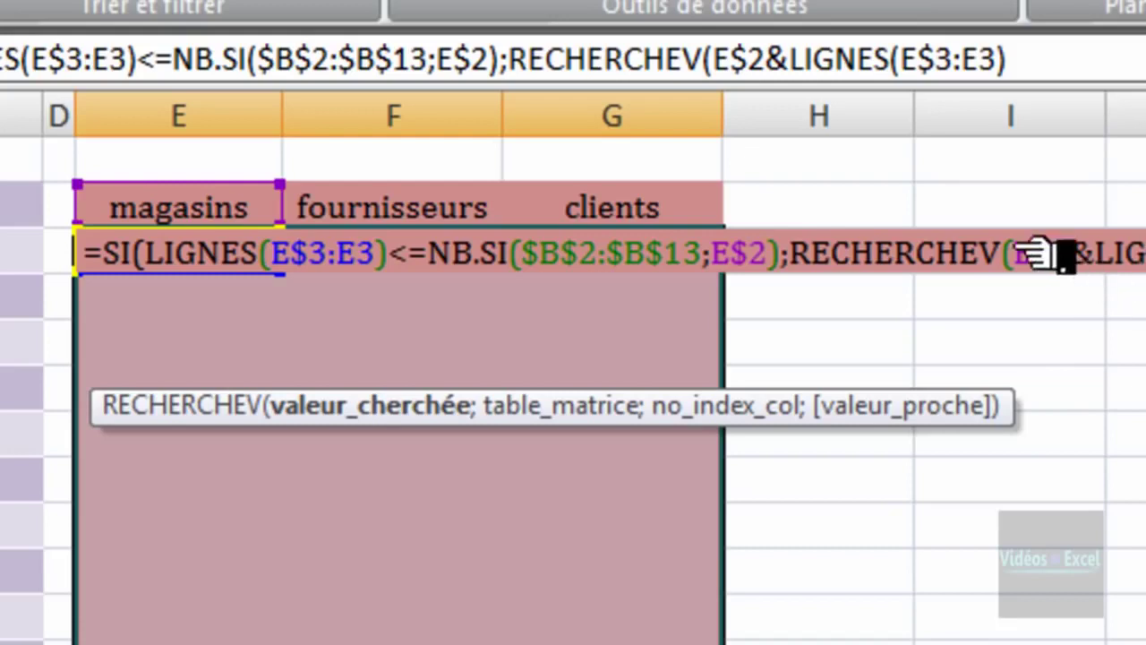
Evaluate the RECHERCHEV lookup value inside the formula to check the key it builds, and restore the expression
{"action": "left_click_drag", "start_coordinate": [1012, 252], "coordinate": [1119, 253]}
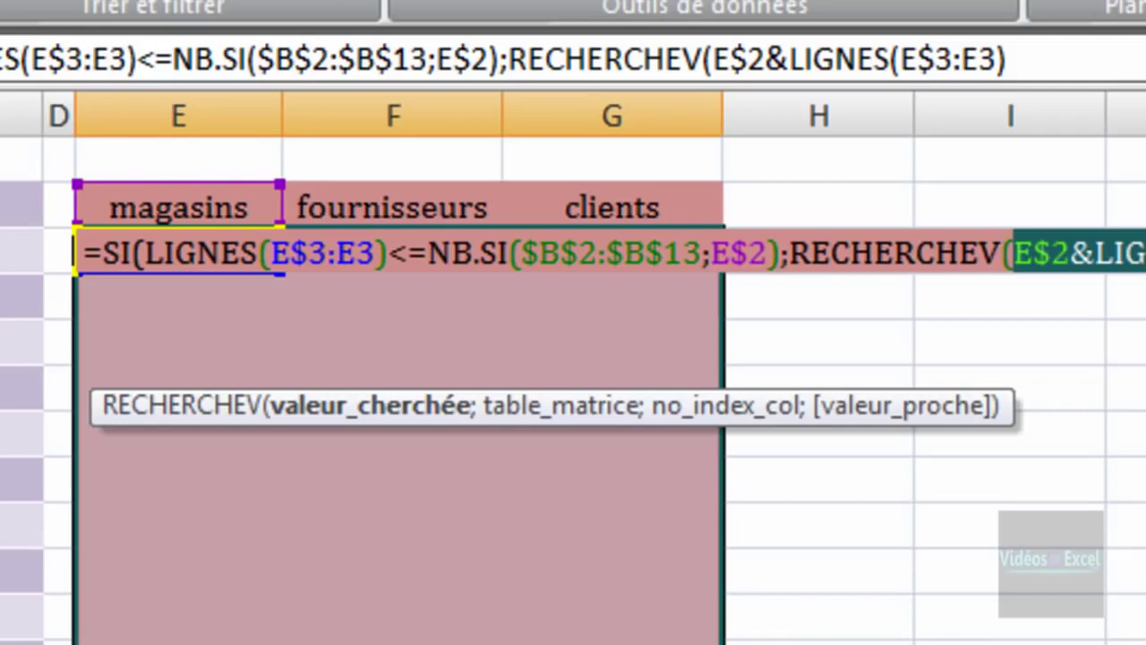
{"action": "key", "text": "F9"}
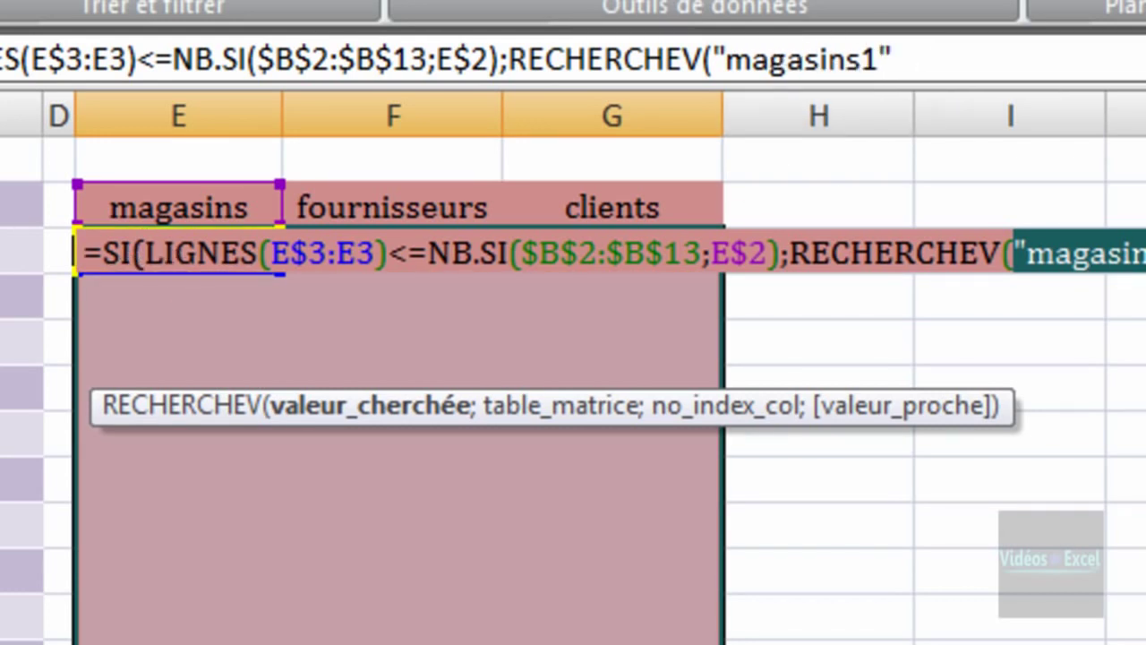
{"action": "key", "text": "ctrl+z"}
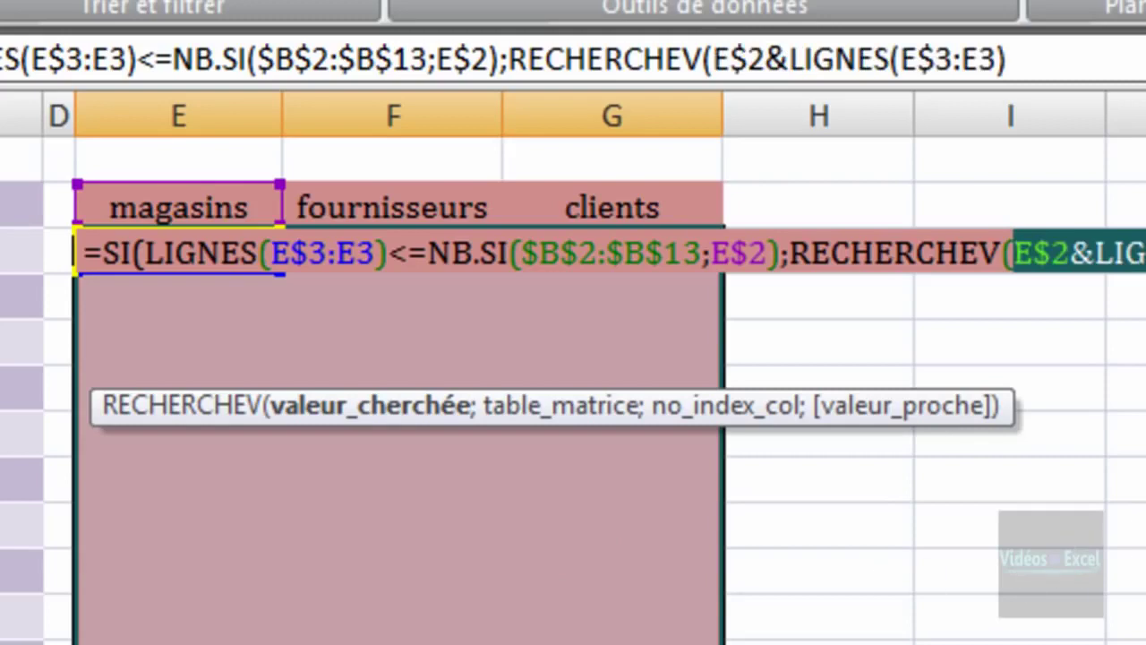
{"action": "key", "text": "Right"}
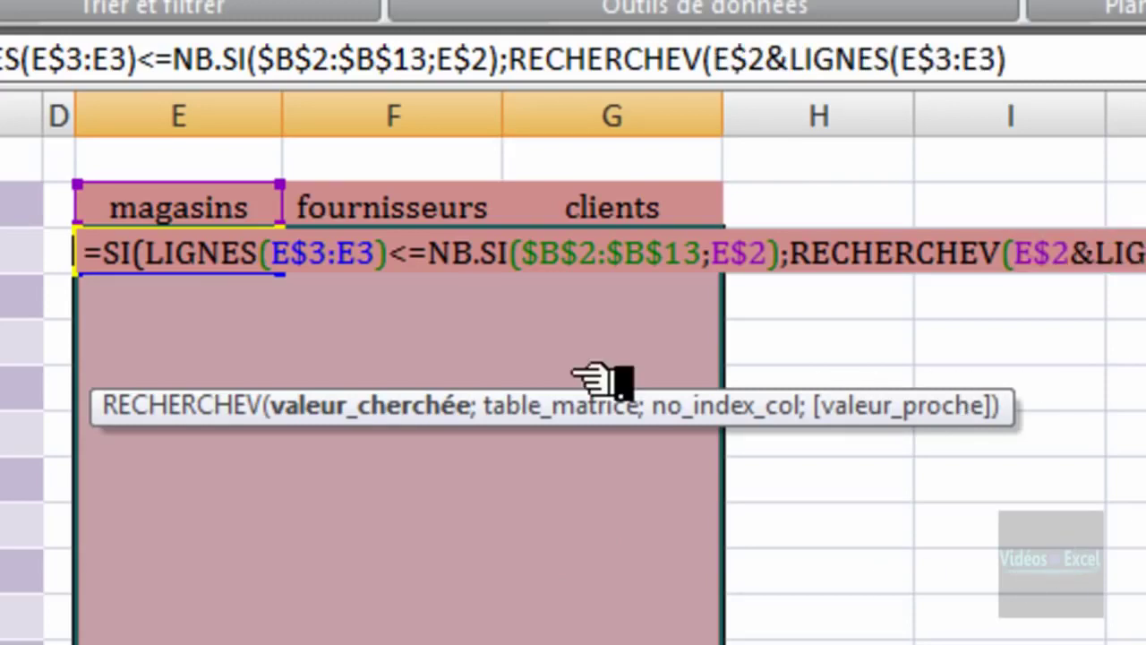
Set the RECHERCHEV table to the absolute range $A$2:$C$13 and the column index to 3
{"action": "type", "text": ";"}
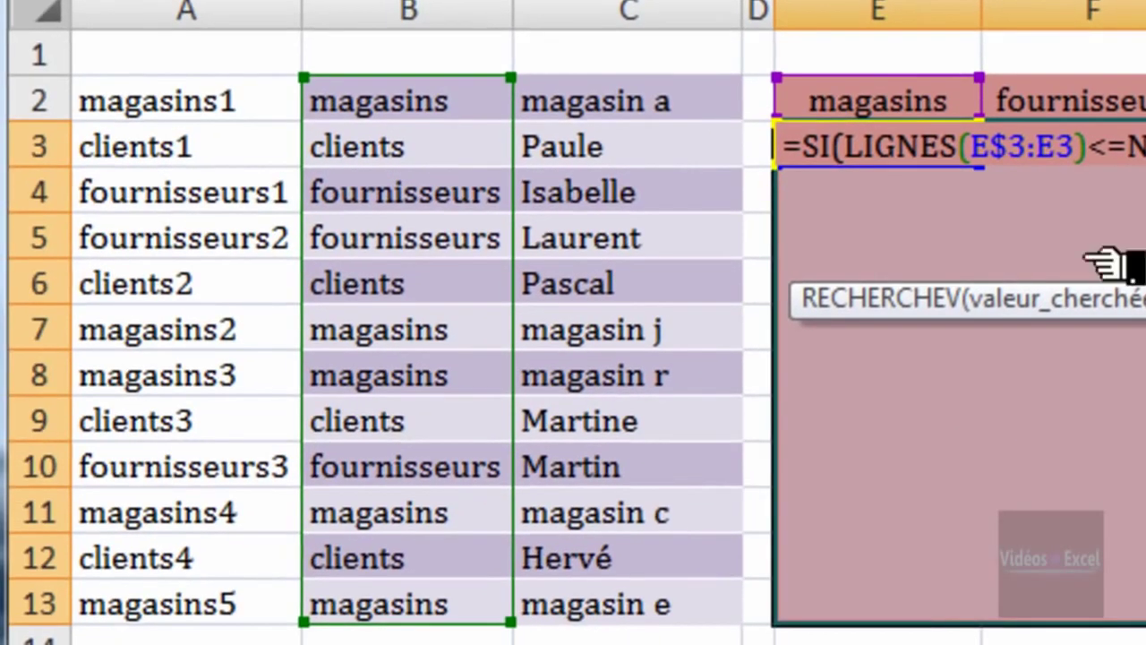
{"action": "left_click_drag", "start_coordinate": [175, 148], "coordinate": [614, 609]}
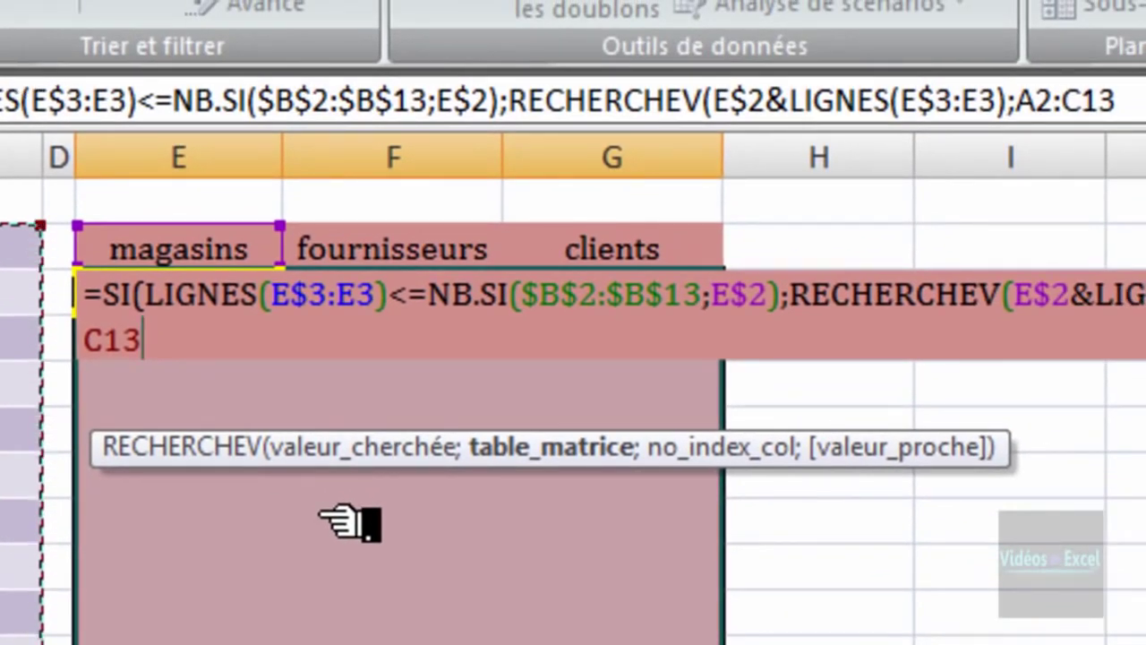
{"action": "key", "text": "F4"}
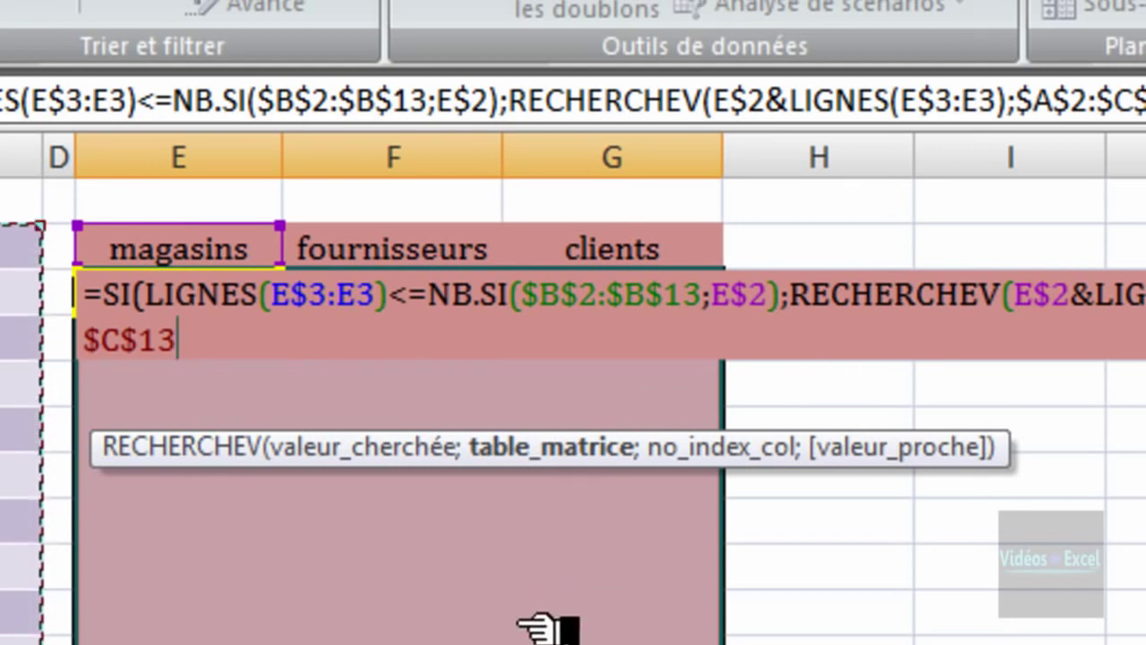
{"action": "type", "text": ";3"}
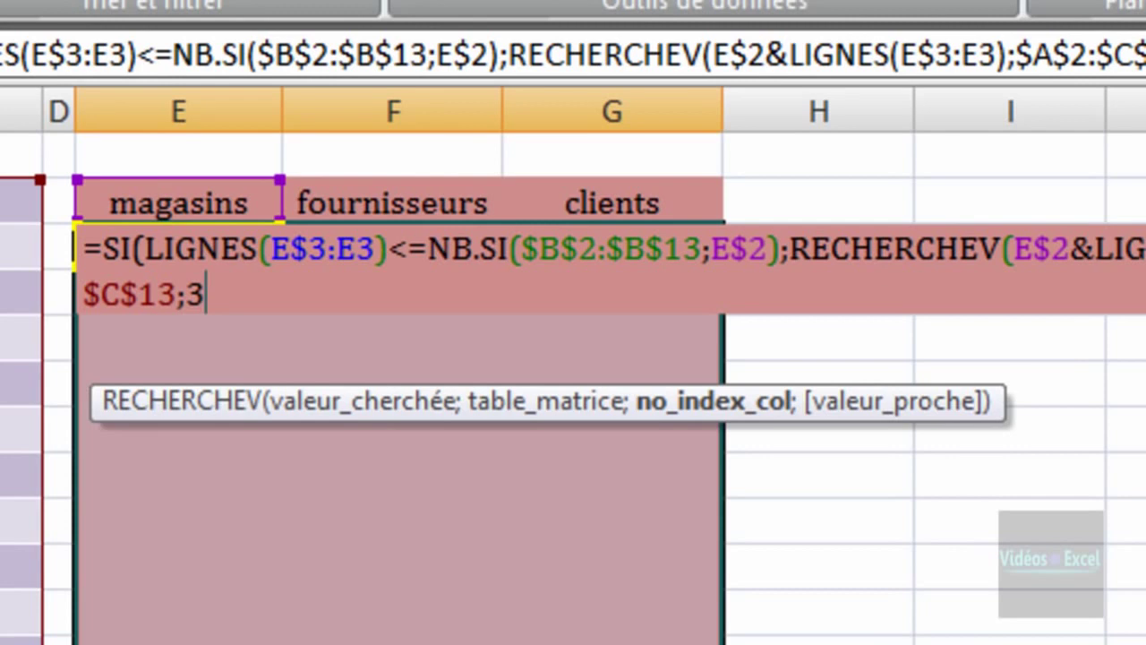
Require an exact match with FAUX in RECHERCHEV, and close the SI formula with "" as the value if false
{"action": "type", "text": ";"}
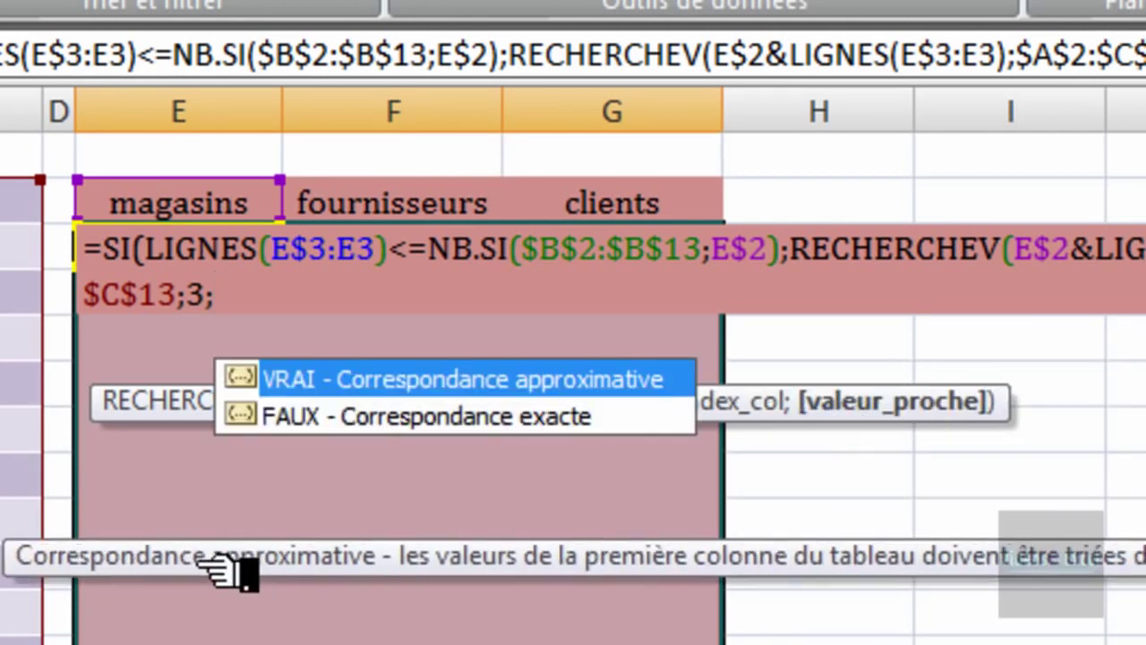
{"action": "left_click", "coordinate": [399, 434]}
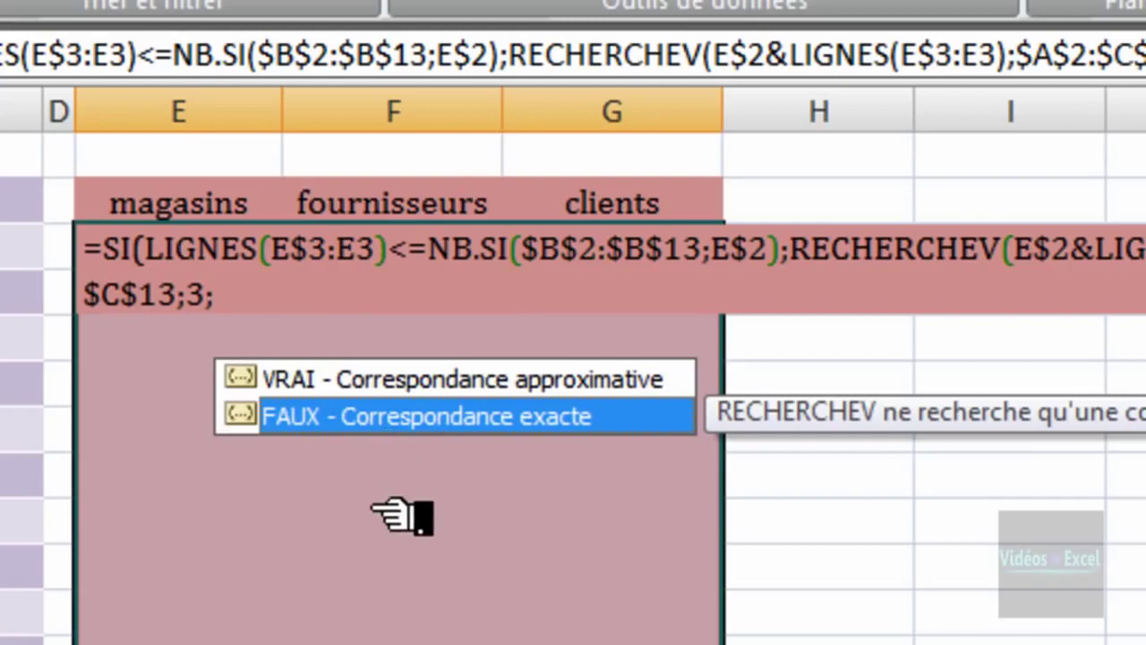
{"action": "key", "text": "Tab"}
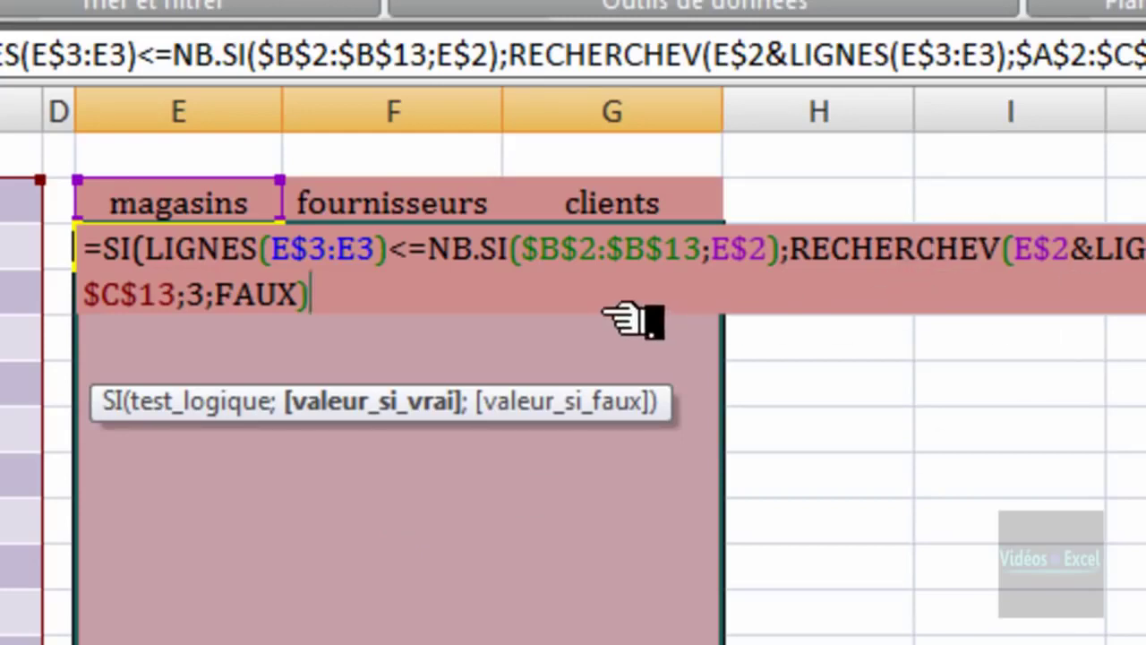
{"action": "type", "text": ";"}
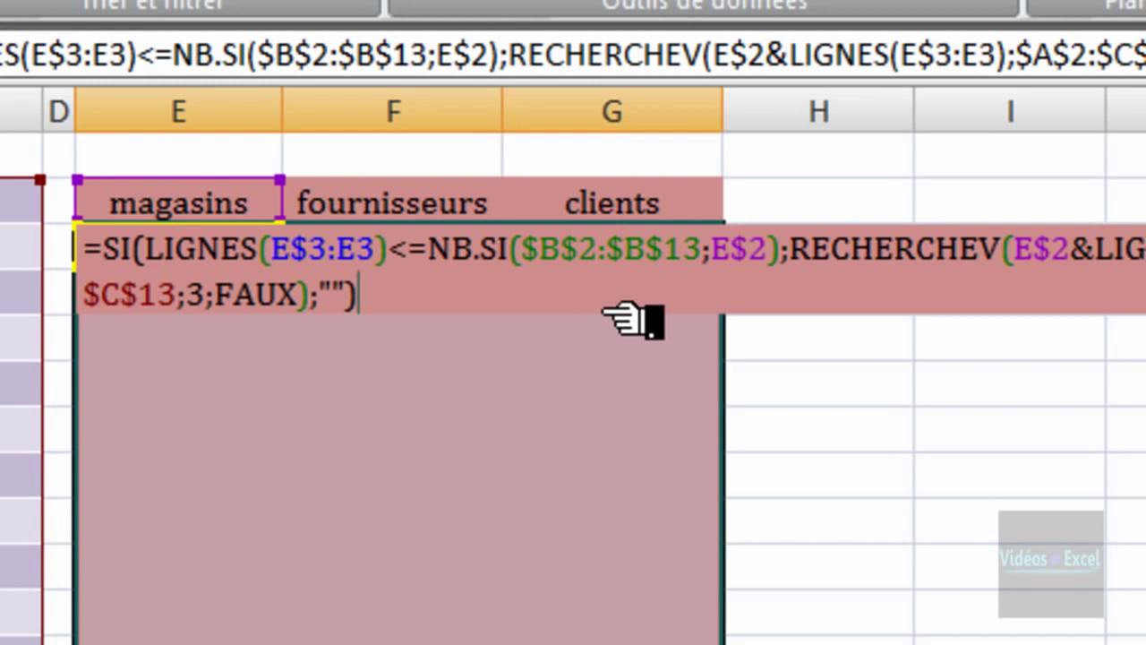
Enter the formula in the whole range E3:G13 and compare the fournisseurs list with its source rows in columns B and C
{"action": "key", "text": "ctrl+shift+Return"}
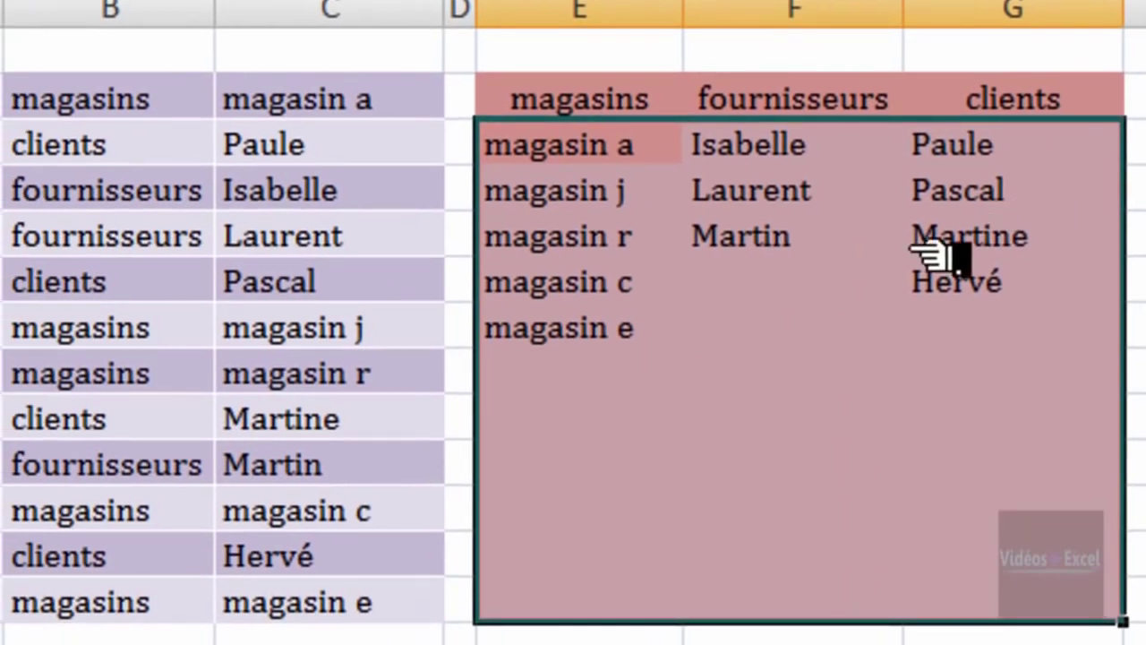
{"action": "left_click", "coordinate": [815, 240]}
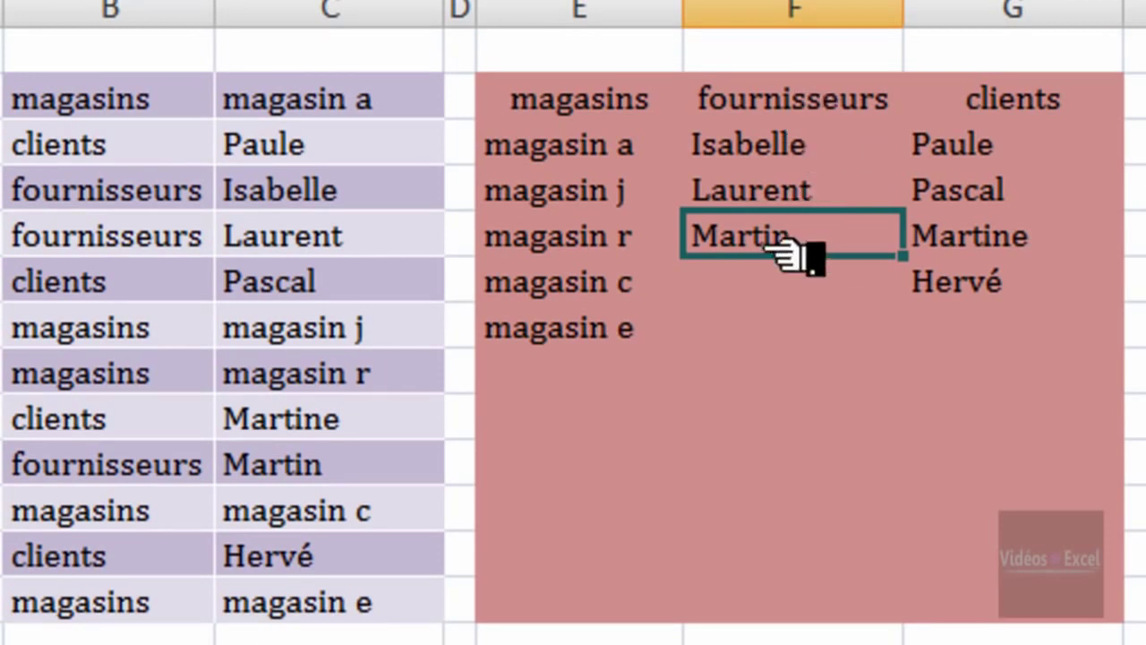
{"action": "left_click_drag", "start_coordinate": [175, 200], "coordinate": [304, 199]}
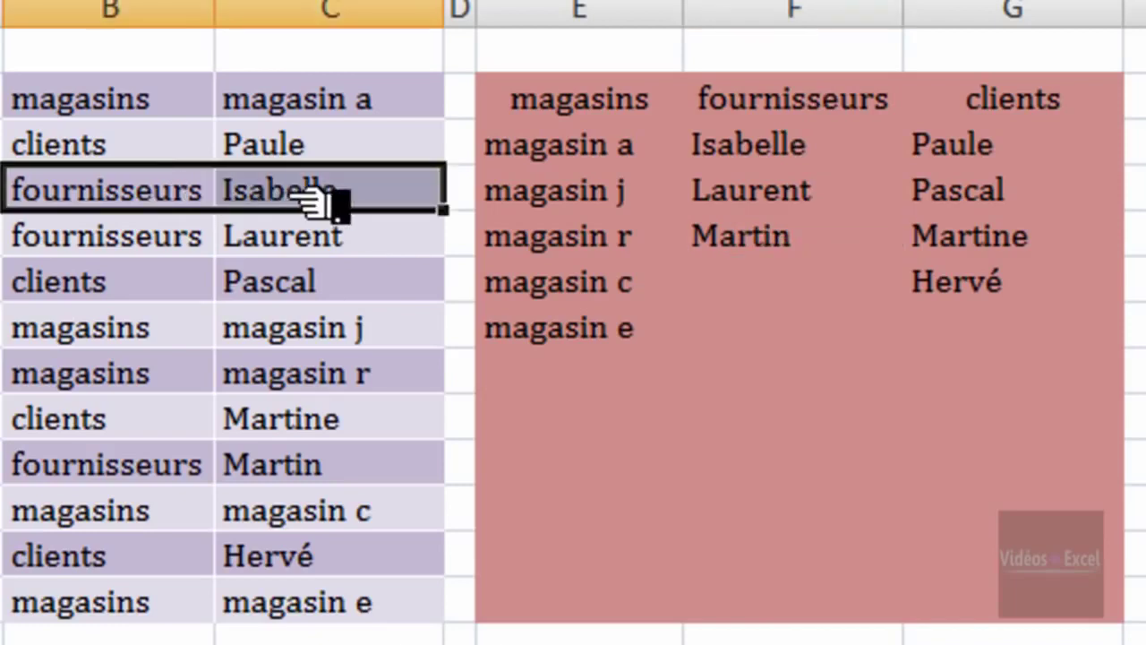
{"action": "left_click_drag", "start_coordinate": [167, 238], "coordinate": [295, 255]}
{"action": "left_click_drag", "start_coordinate": [148, 465], "coordinate": [320, 474]}
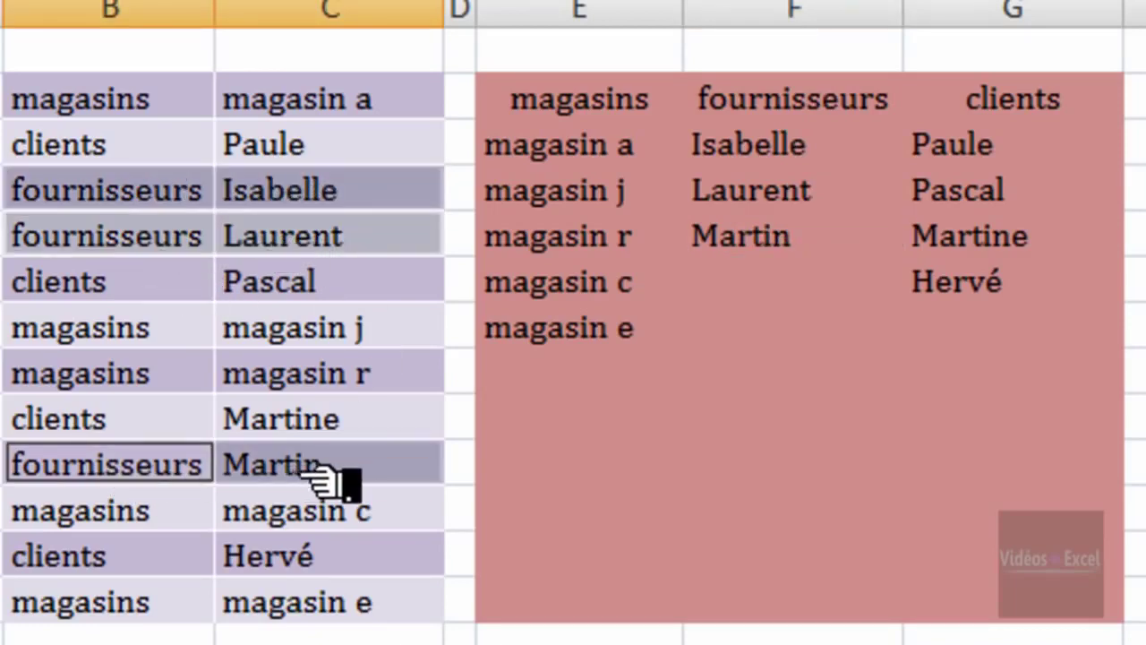
{"action": "left_click", "coordinate": [654, 417]}
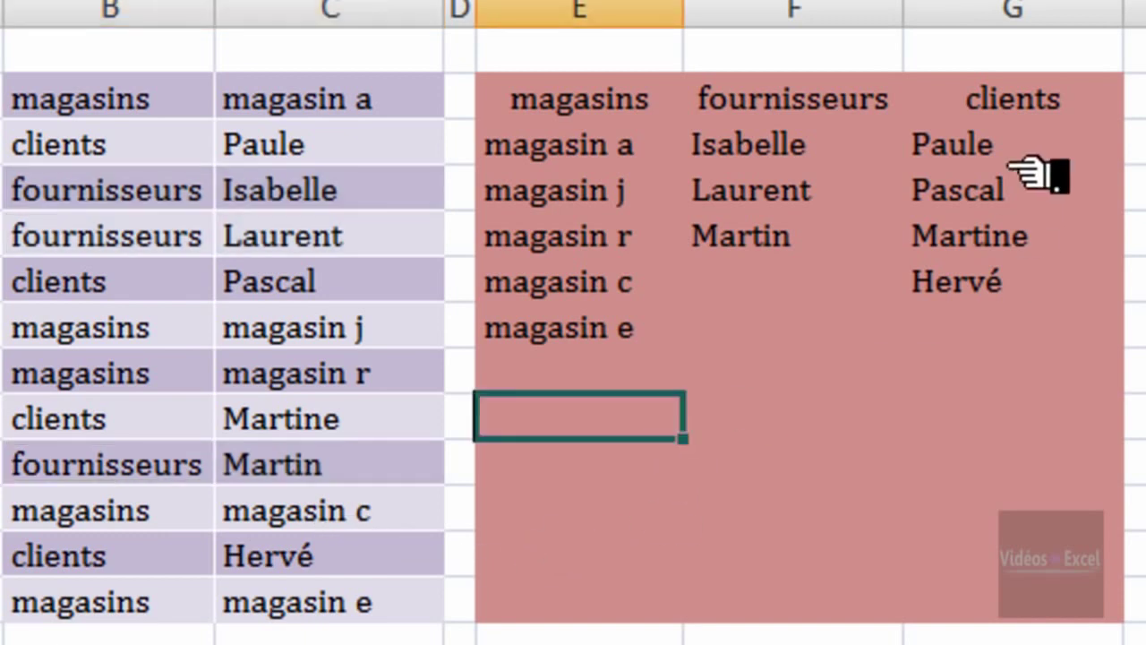
Switch the F2 header to clients and compare the resulting list with the clients rows in columns B and C
{"action": "left_click", "coordinate": [859, 103]}
{"action": "left_click", "coordinate": [922, 99]}
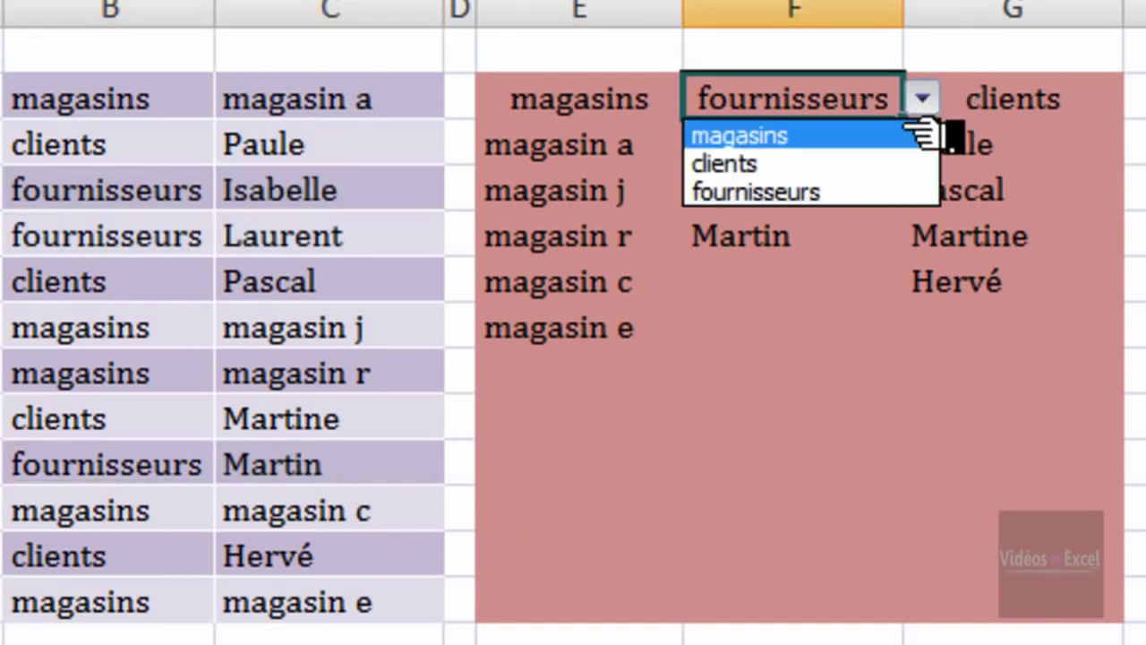
{"action": "left_click", "coordinate": [891, 159]}
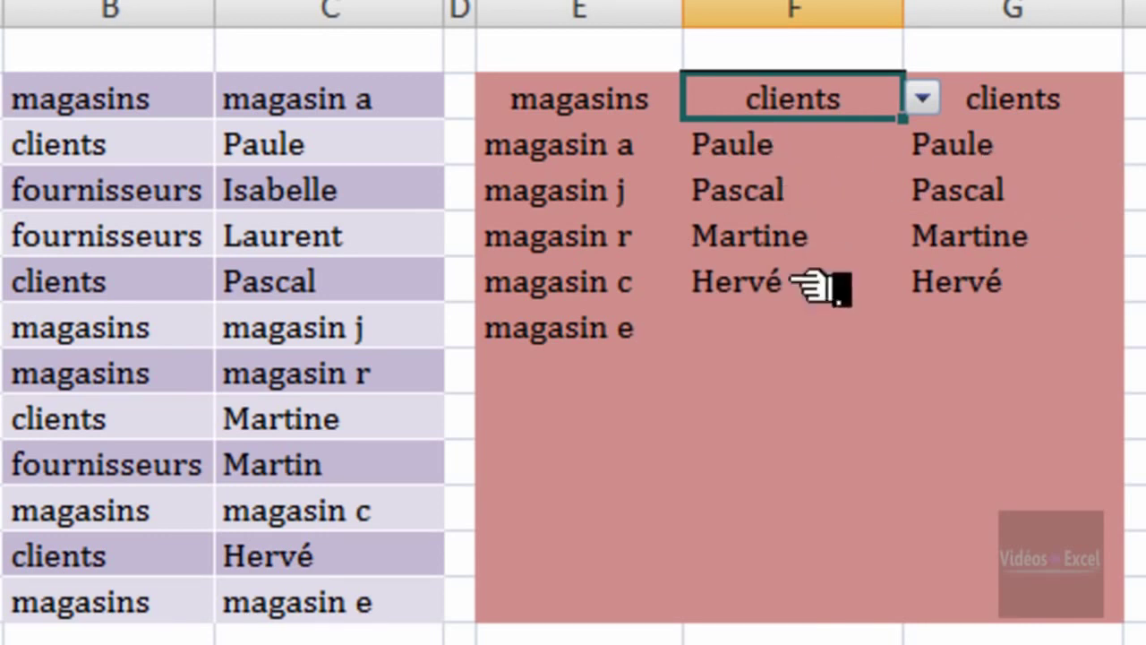
{"action": "left_click_drag", "start_coordinate": [109, 143], "coordinate": [268, 146]}
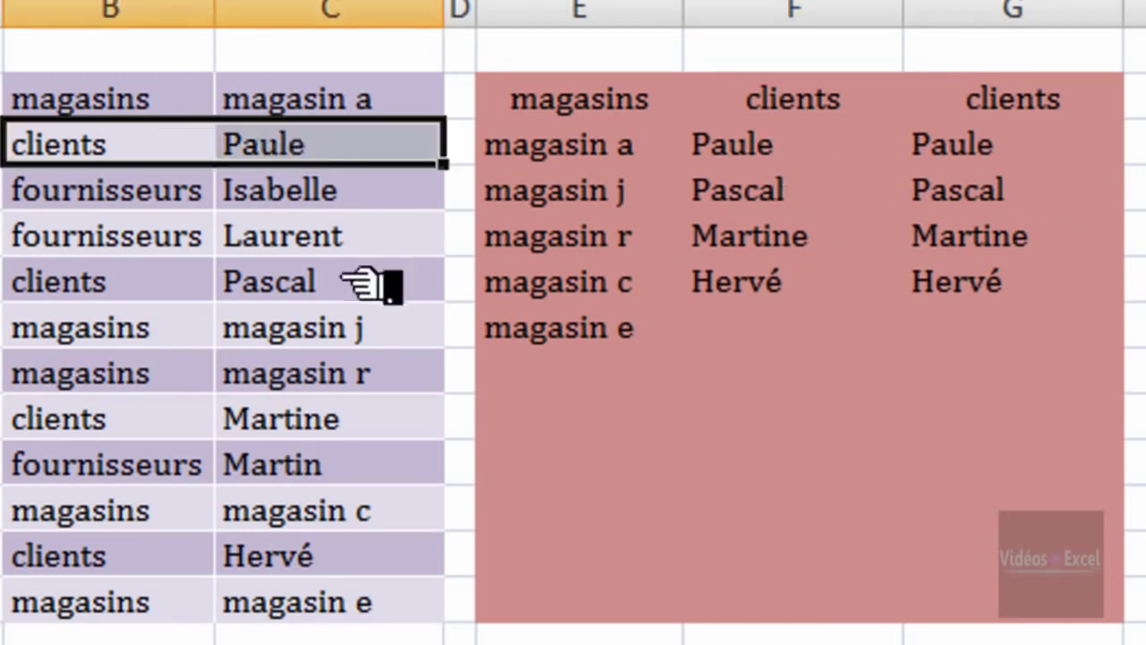
{"action": "left_click", "coordinate": [201, 286], "text": "ctrl"}
{"action": "left_click_drag", "start_coordinate": [202, 286], "coordinate": [269, 287]}
{"action": "left_click_drag", "start_coordinate": [84, 428], "coordinate": [305, 421]}
{"action": "left_click_drag", "start_coordinate": [98, 557], "coordinate": [340, 564]}
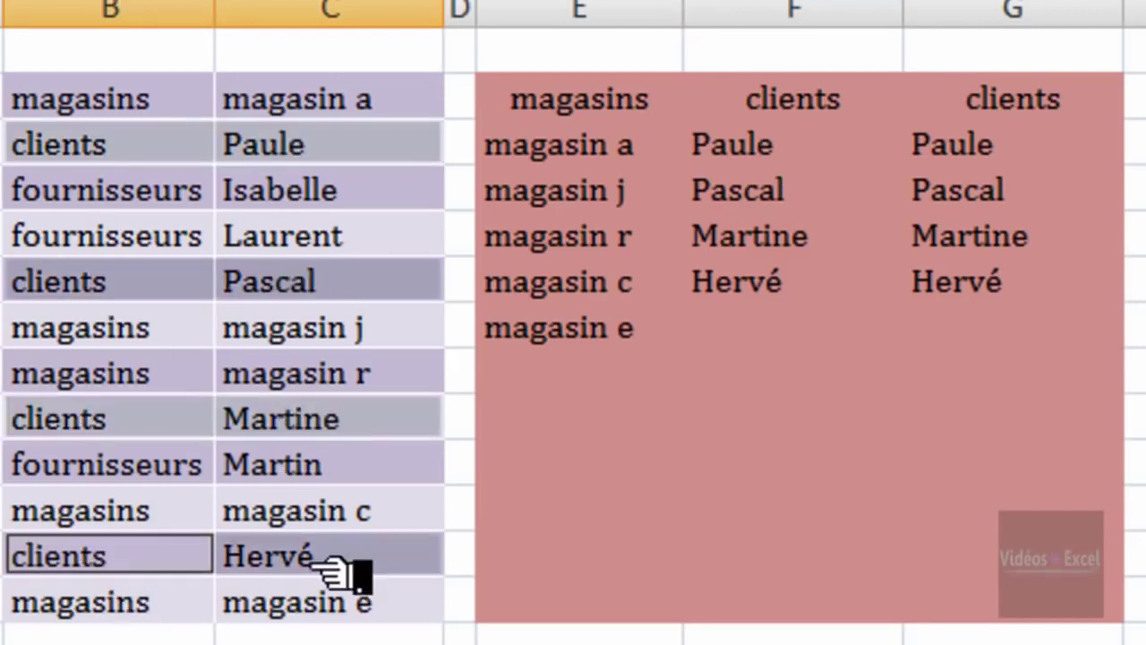
{"action": "left_click", "coordinate": [962, 342]}
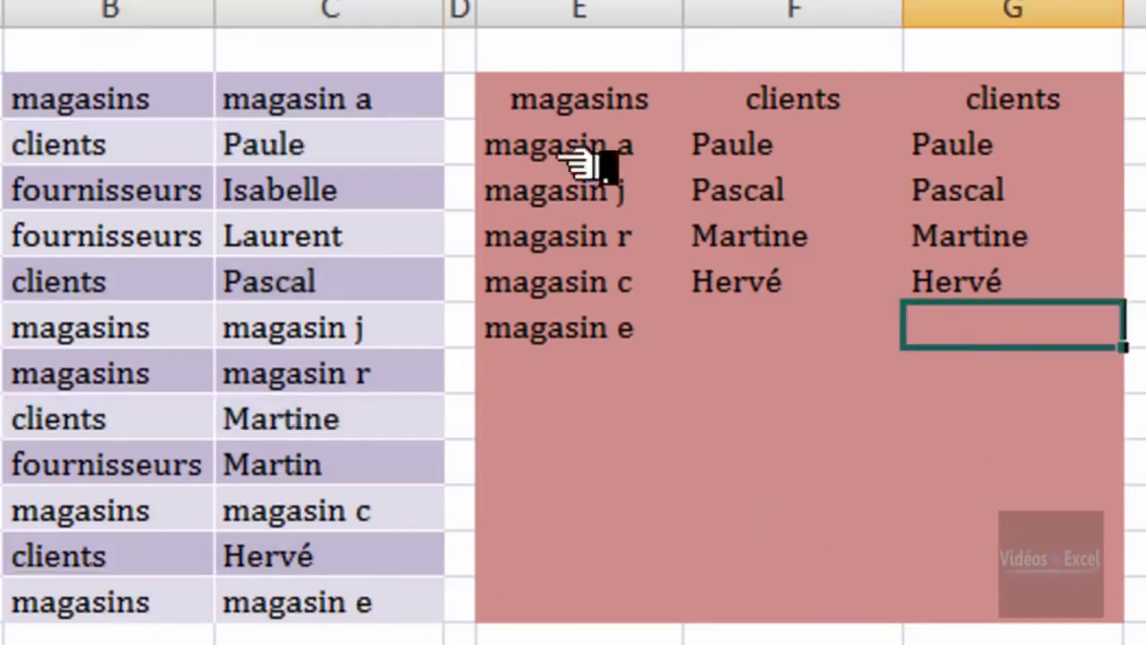
Set the category headers to clients in E2, magasins in F2 and fournisseurs in G2
{"action": "left_click", "coordinate": [564, 100]}
{"action": "left_click", "coordinate": [702, 98]}
{"action": "left_click", "coordinate": [680, 164]}
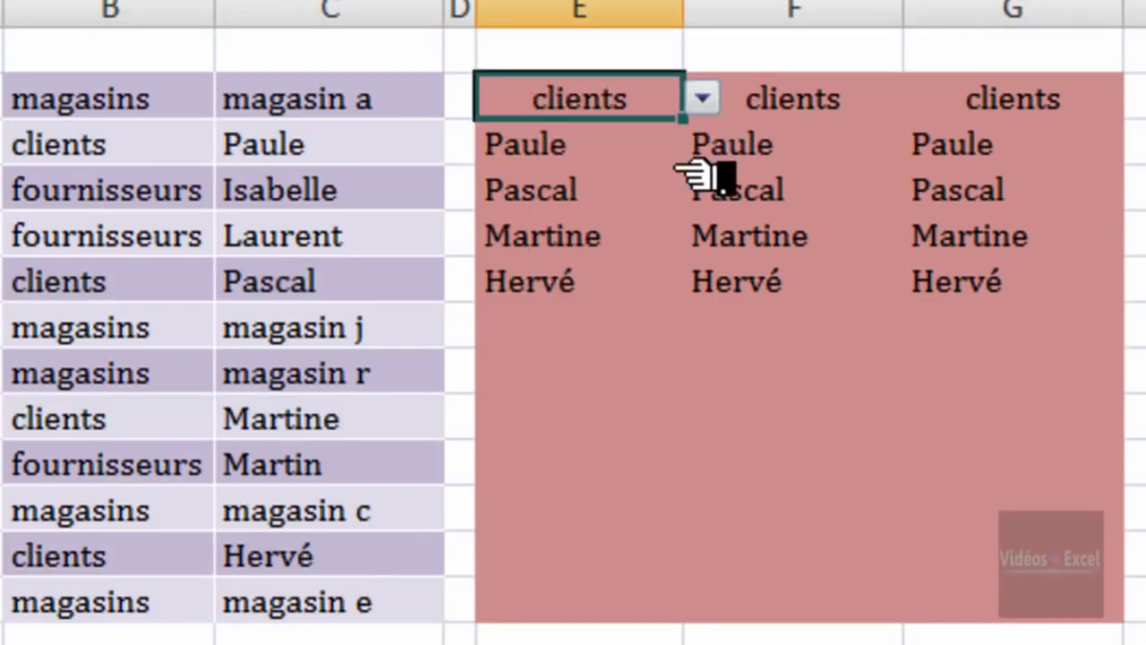
{"action": "left_click", "coordinate": [887, 105]}
{"action": "left_click", "coordinate": [922, 98]}
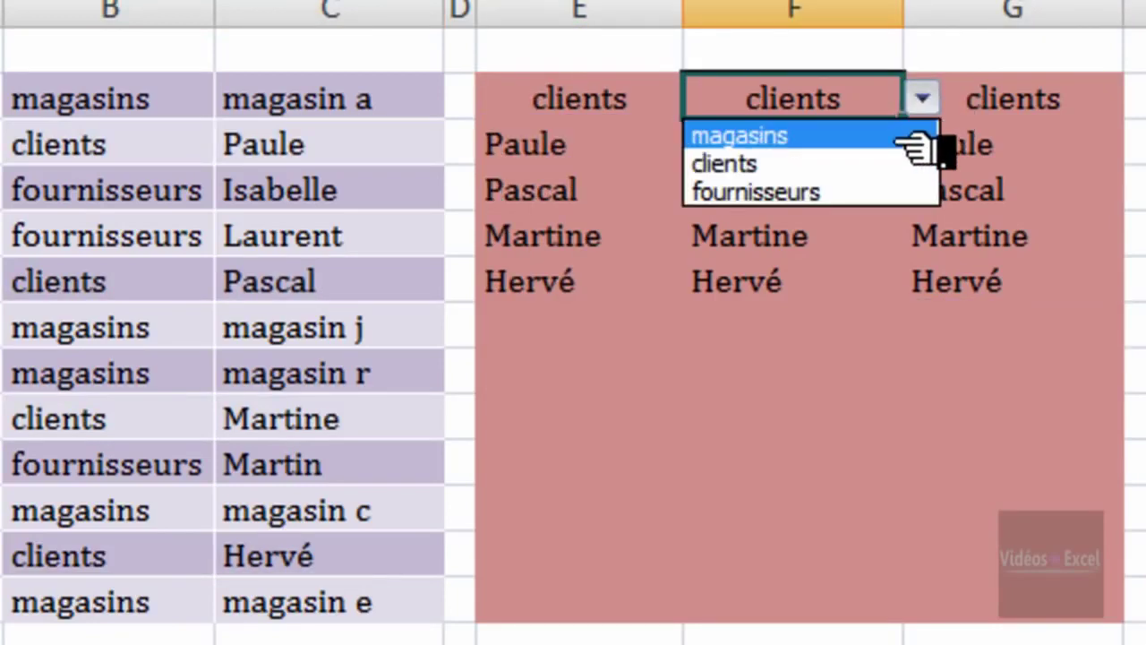
{"action": "left_click", "coordinate": [904, 134]}
{"action": "left_click", "coordinate": [1029, 106]}
{"action": "left_click", "coordinate": [1135, 103]}
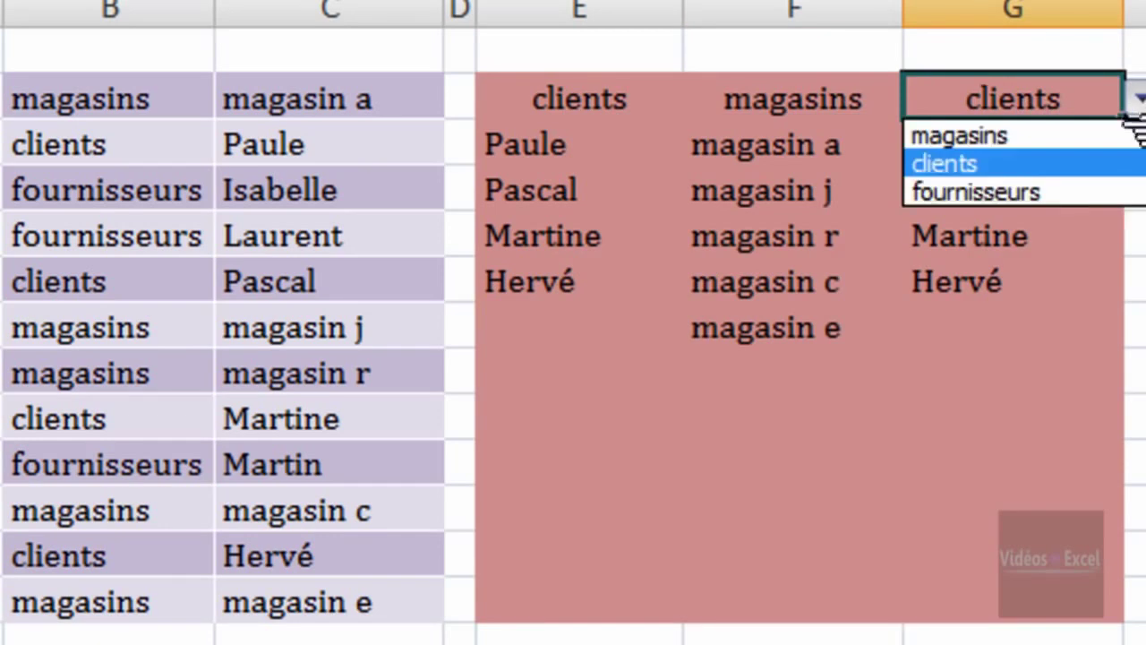
{"action": "left_click", "coordinate": [1100, 189]}
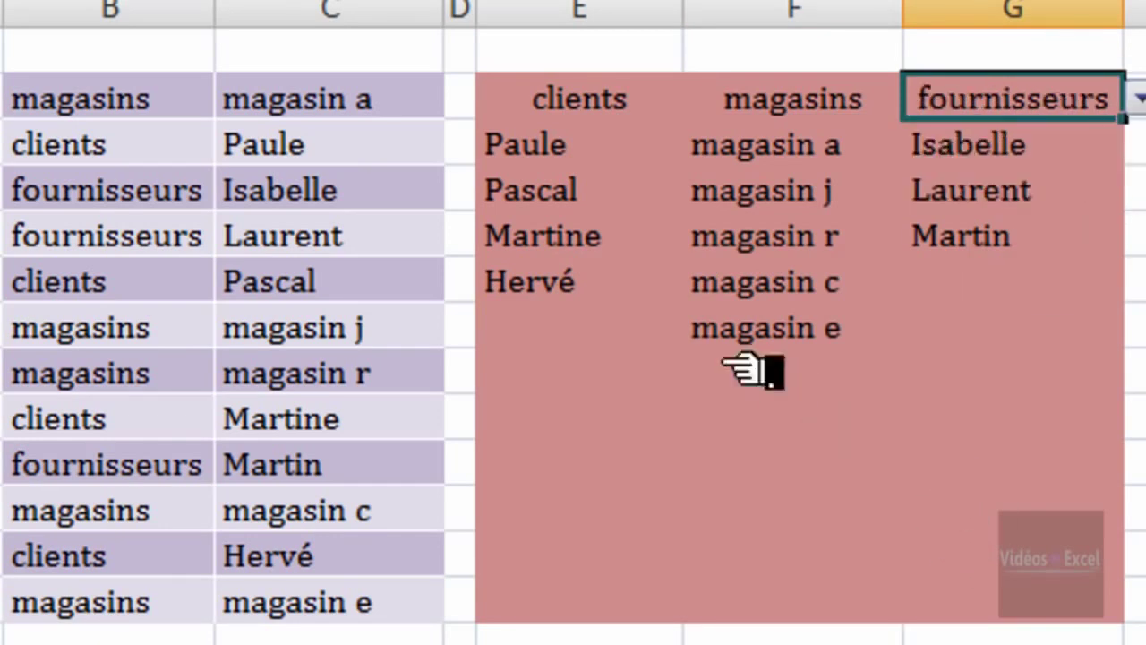
{"action": "left_click", "coordinate": [627, 371]}
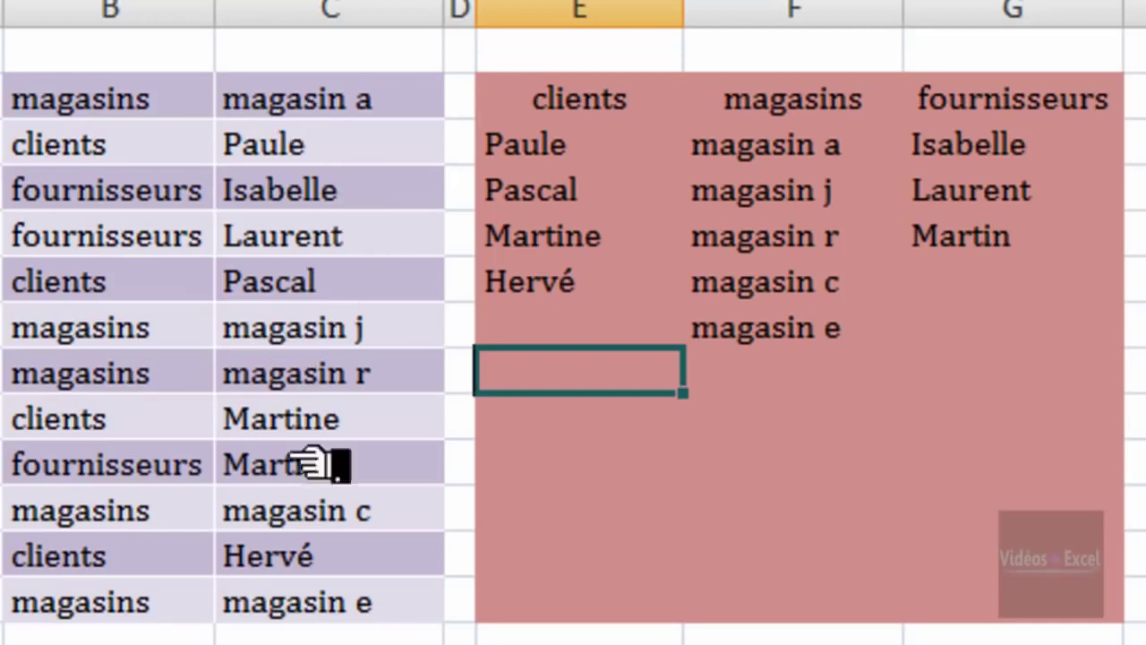
Review the source names in column C against the three category headers and the lists distributed below them
{"action": "left_click_drag", "start_coordinate": [404, 140], "coordinate": [438, 468]}
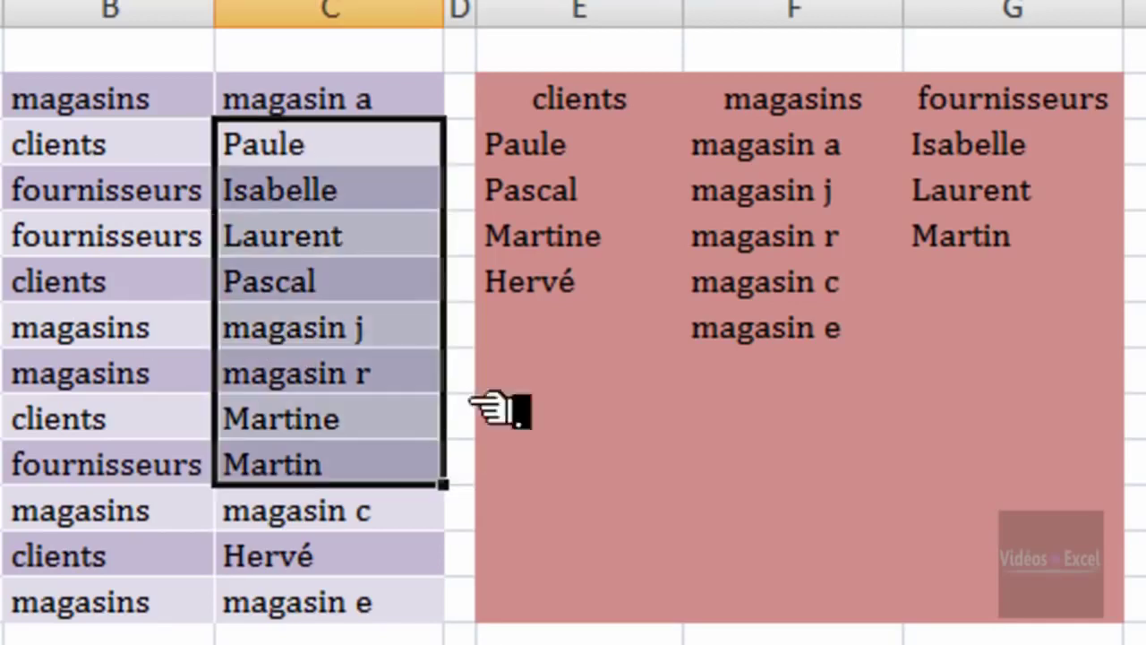
{"action": "left_click", "coordinate": [587, 151]}
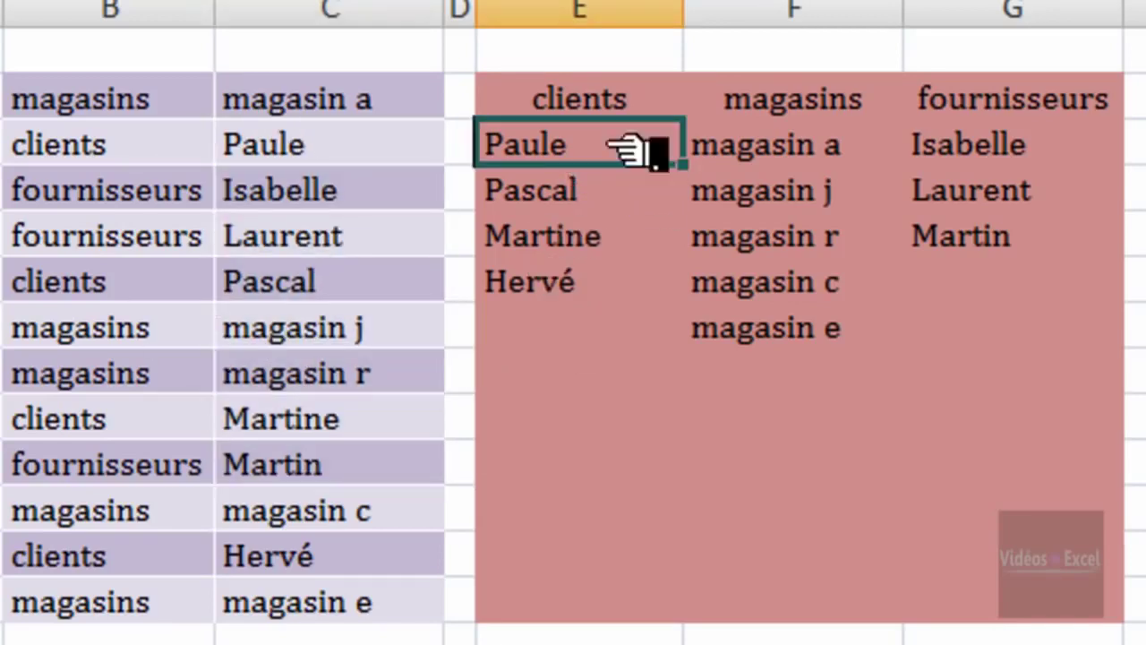
{"action": "left_click", "coordinate": [616, 101]}
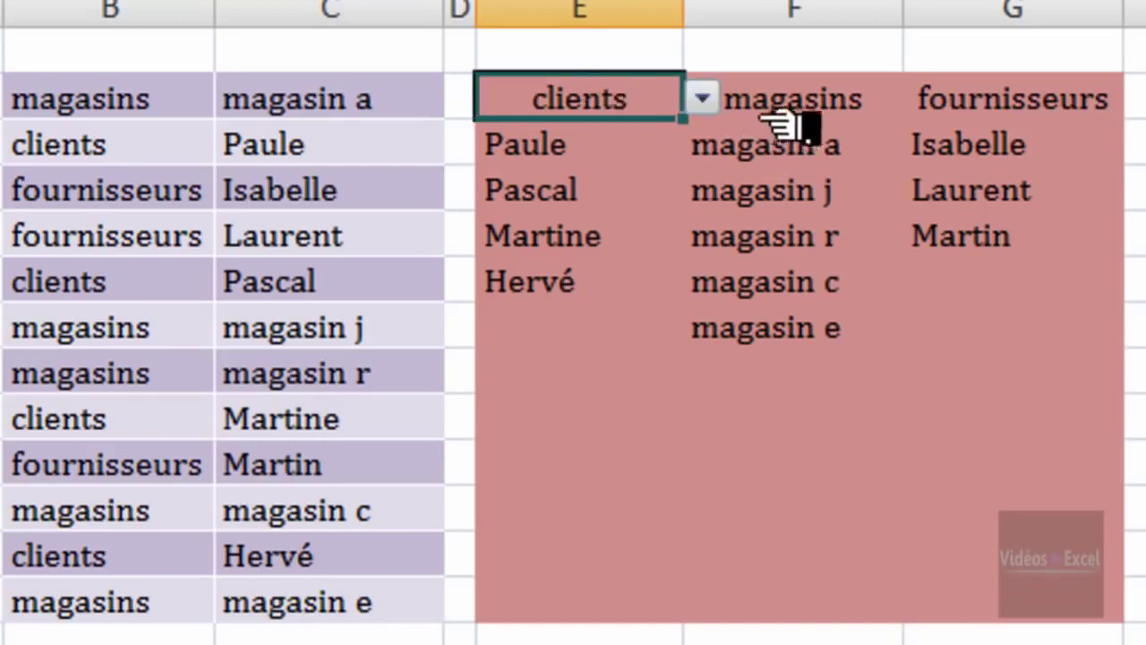
{"action": "left_click", "coordinate": [799, 108]}
{"action": "left_click", "coordinate": [1012, 110]}
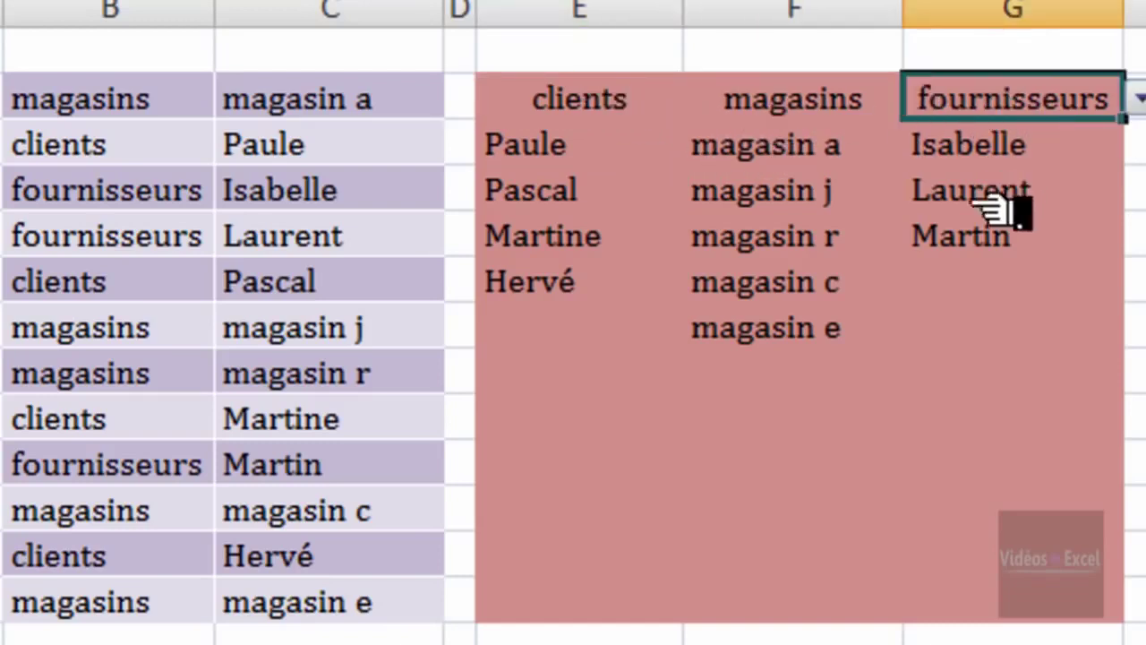
{"action": "left_click_drag", "start_coordinate": [784, 182], "coordinate": [779, 235]}
{"action": "left_click", "coordinate": [584, 383]}
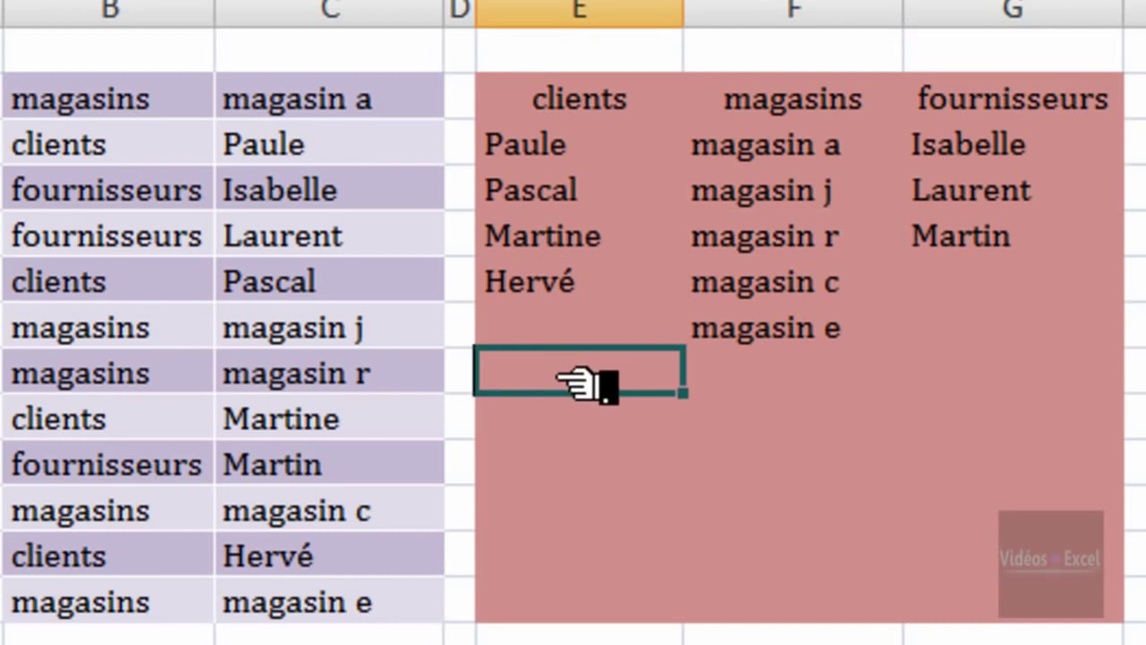
Inspect the SI and RECHERCHEV formula in the empty result cell E8 and close it without editing
{"action": "double_click", "coordinate": [559, 376]}
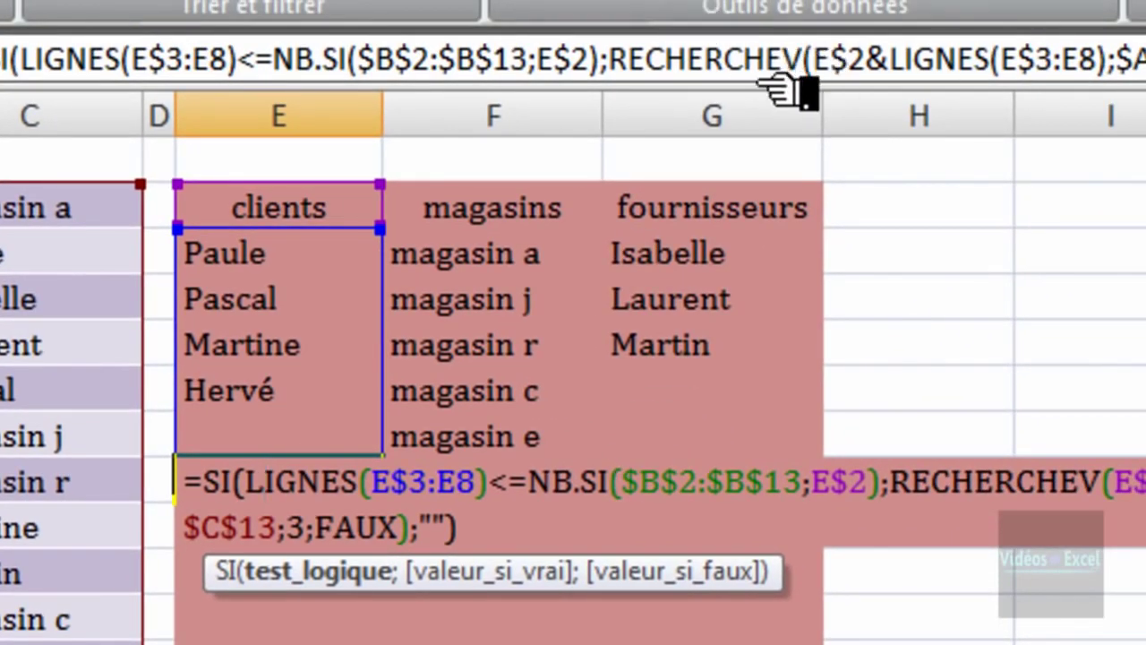
{"action": "key", "text": "ctrl+Return"}
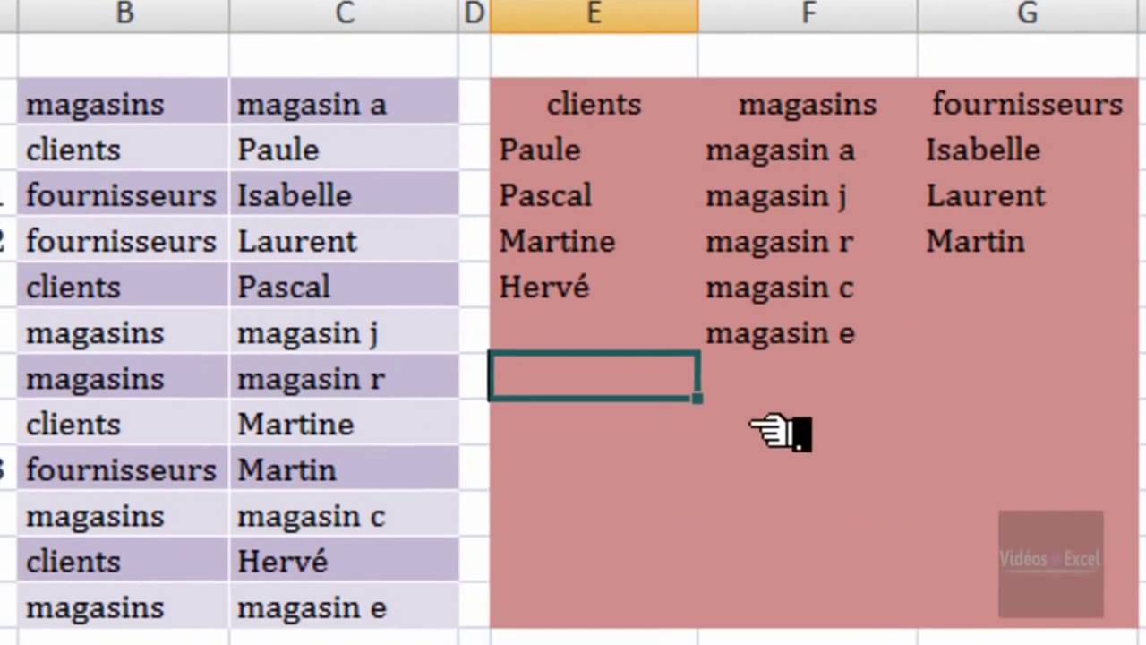
{"action": "left_click", "coordinate": [622, 331]}
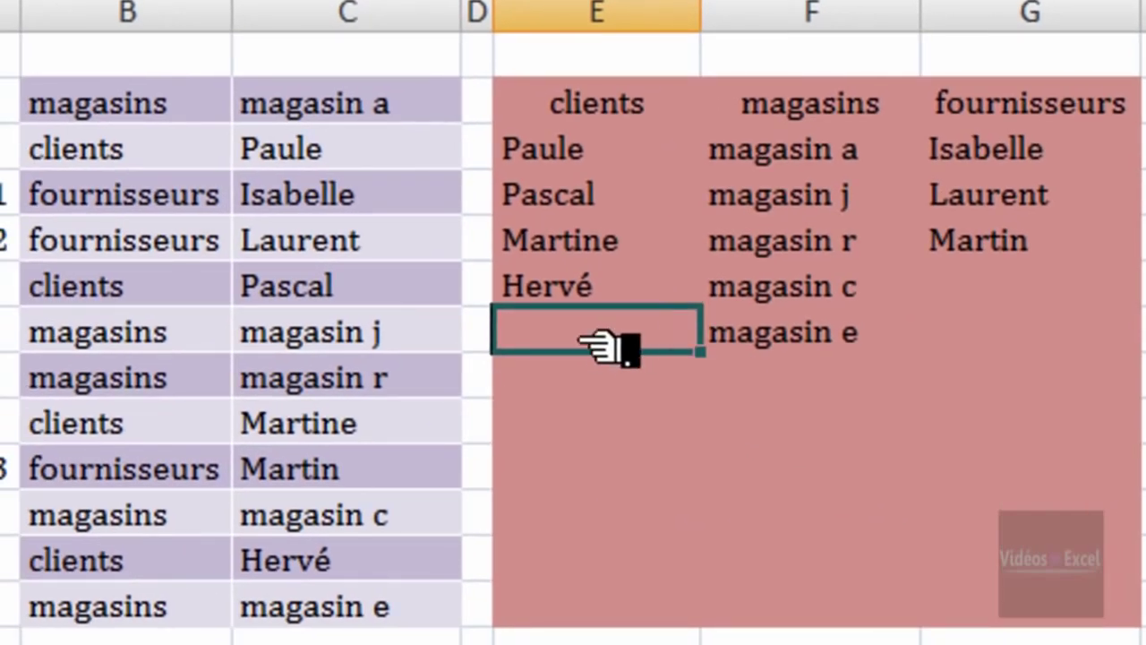